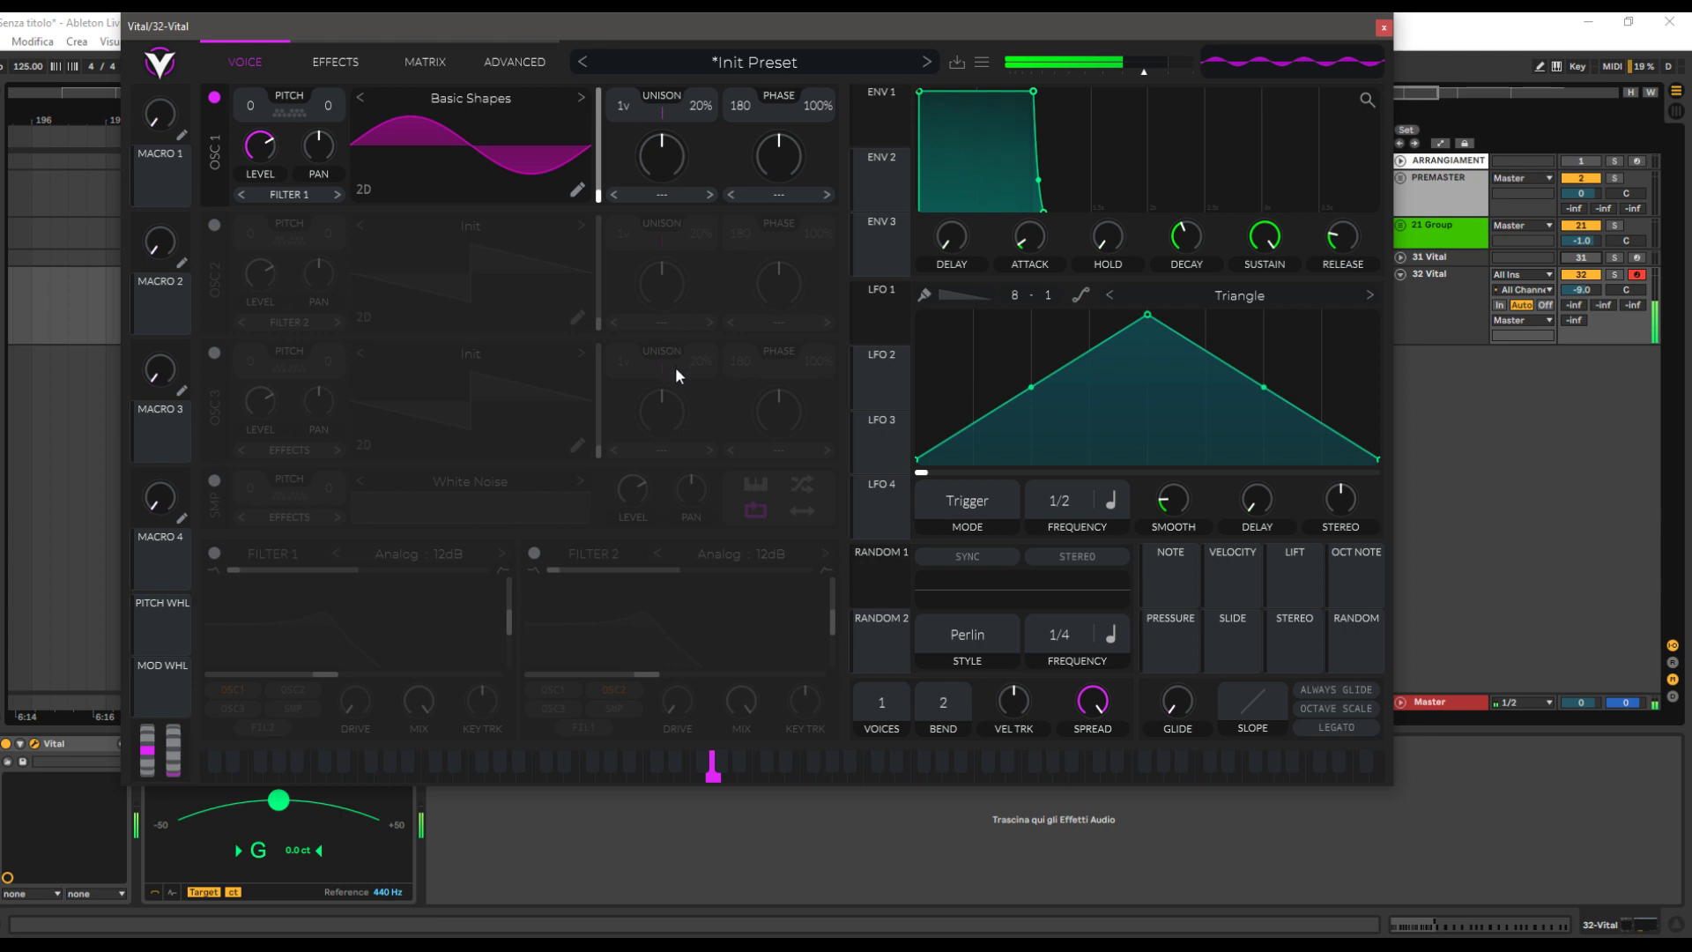
Smooth LFO 1's triangle curve and set its frequency to Keytrack with a transpose of -24
left_click(883, 301)
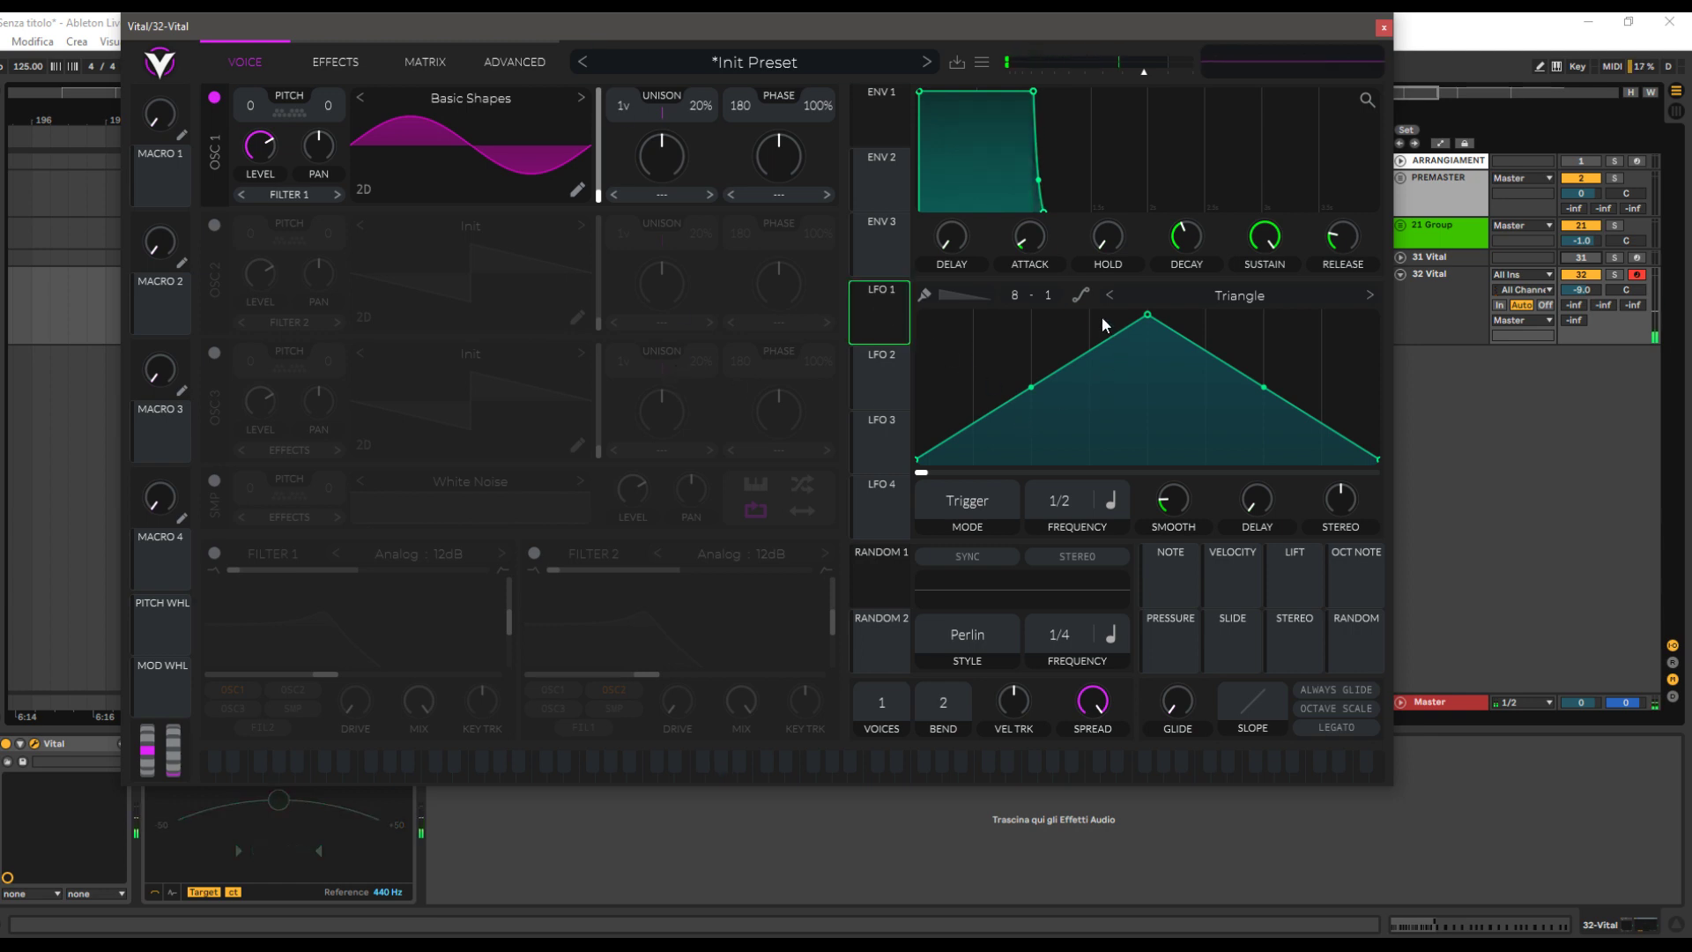
left_click(1080, 295)
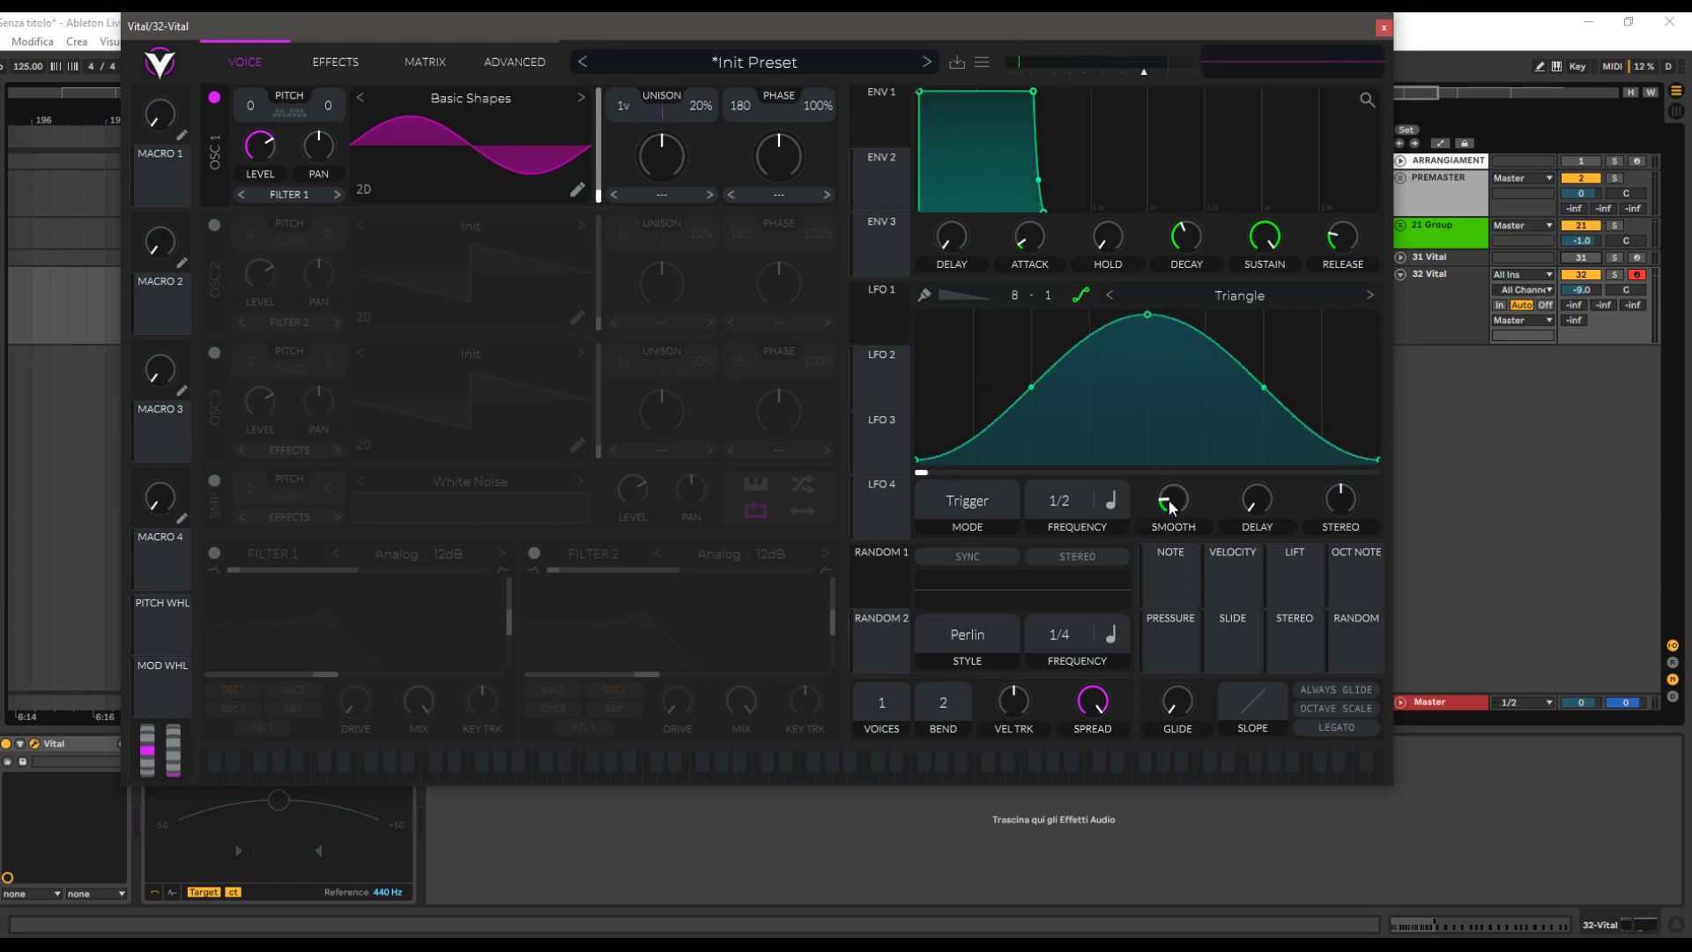
left_click(1112, 501)
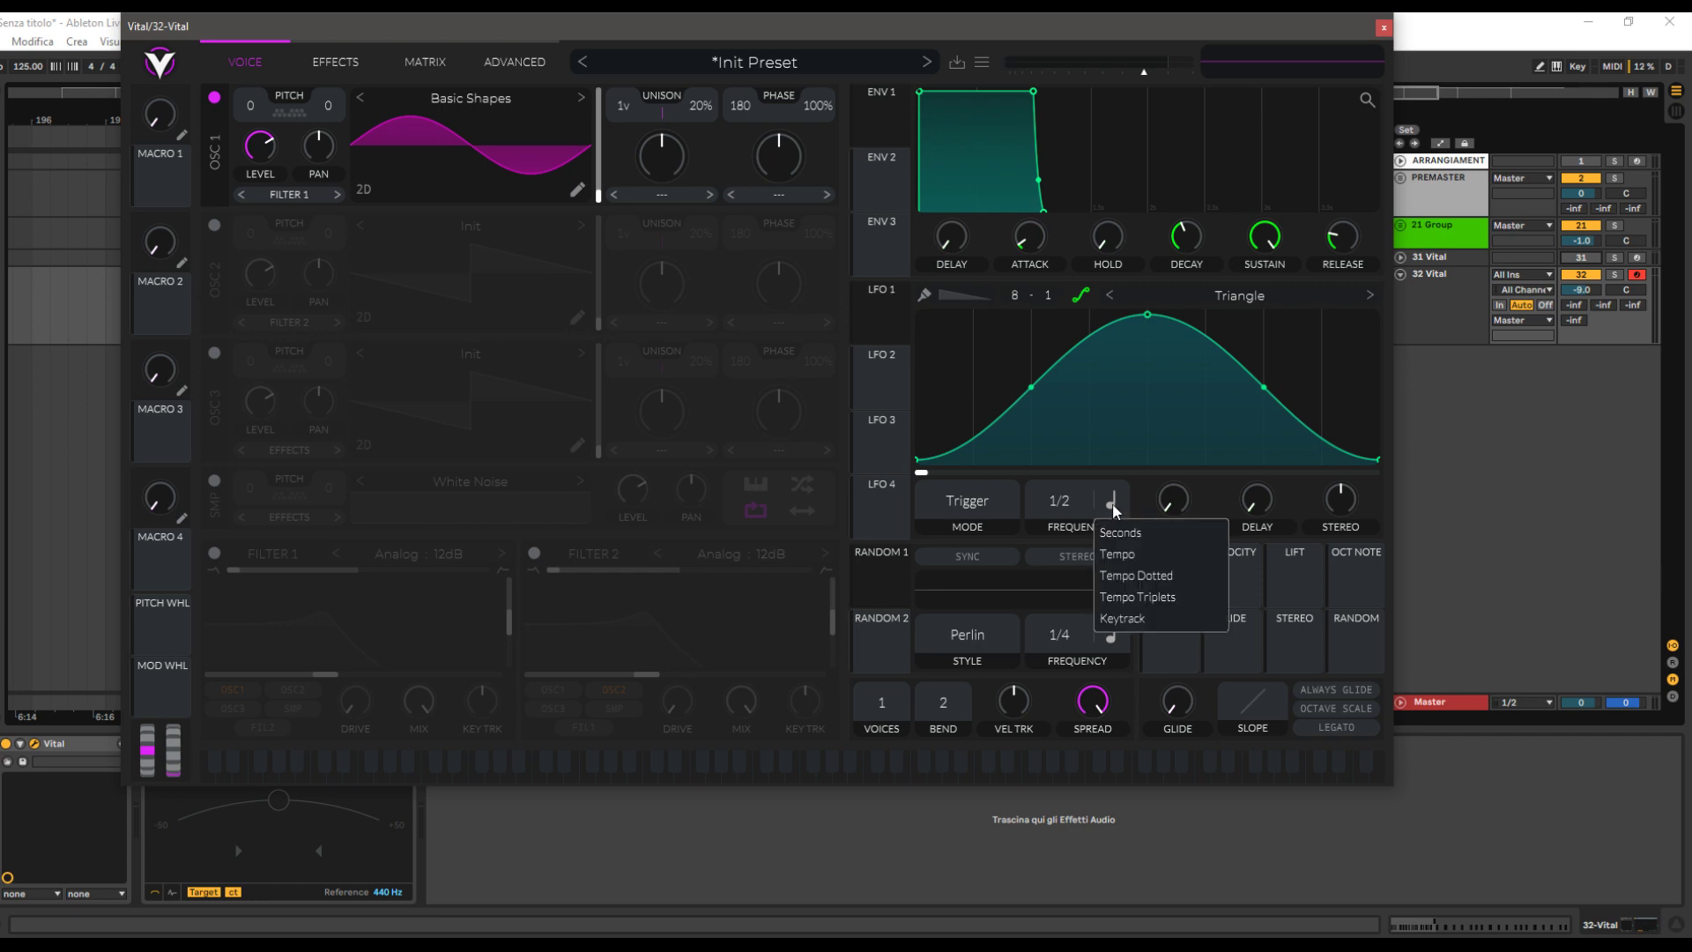
left_click(1133, 618)
left_click_drag(1045, 493, 1058, 610)
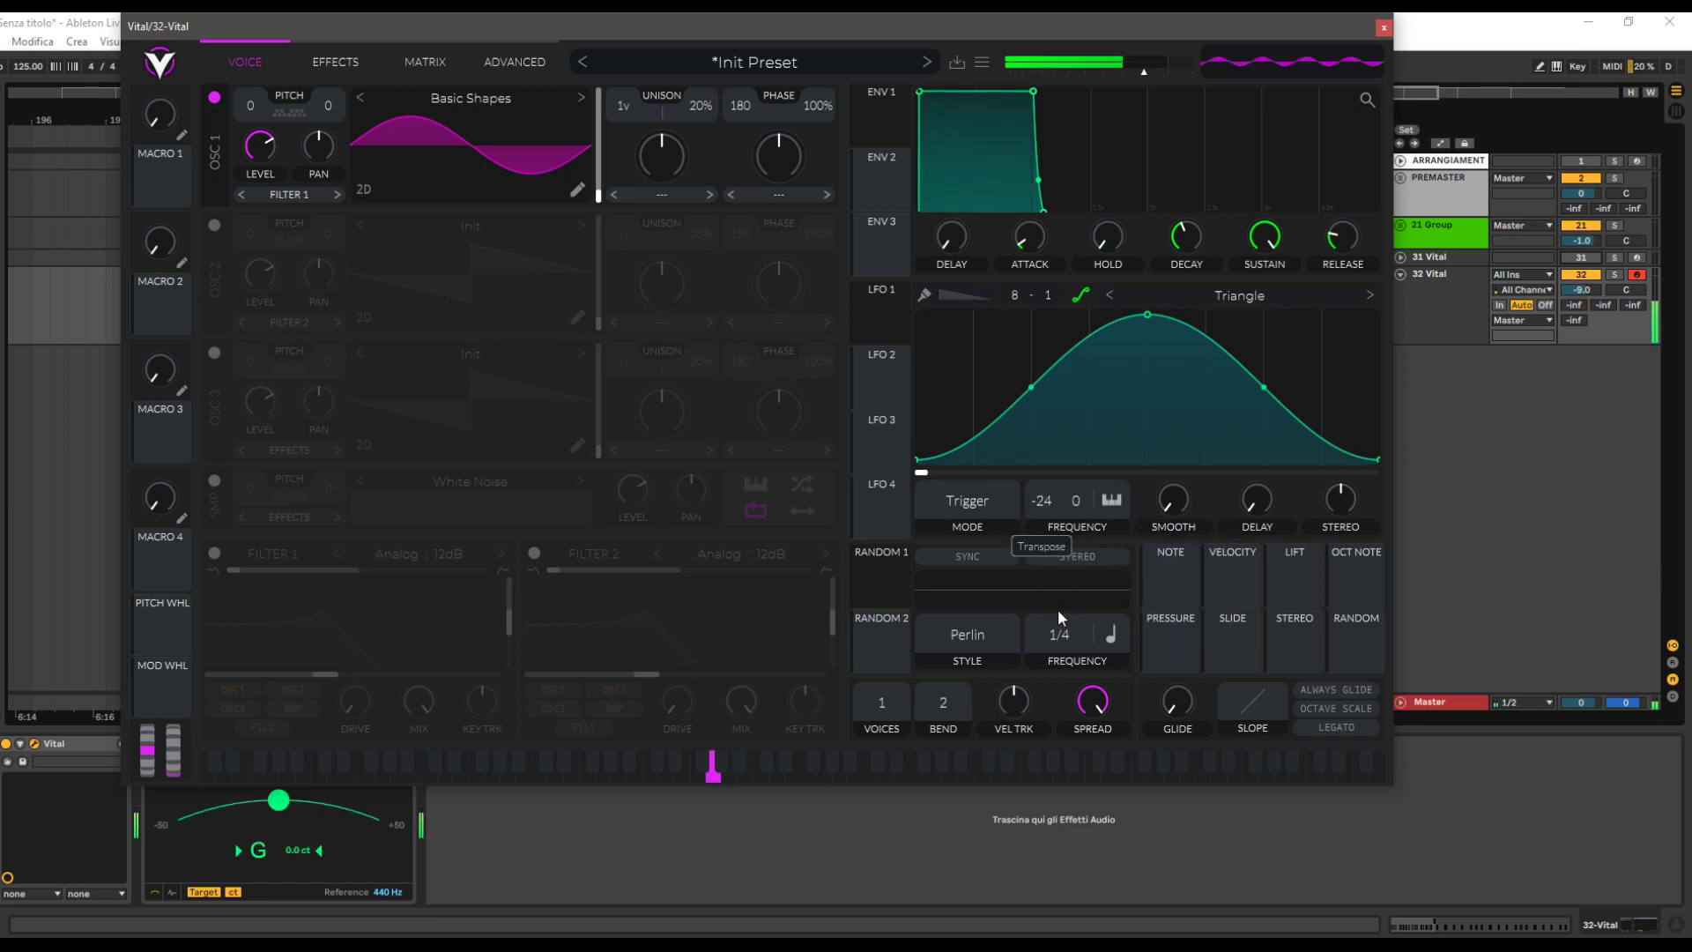
Assign LFO 1 to oscillator 1's transpose and make the modulation bipolar
left_click_drag(877, 321, 251, 134)
right_click(250, 134)
left_click(309, 195)
Adjust LFO 1's modulation amount on oscillator 1's transpose to about 60.48 and lower LFO 1's stereo offset
left_click_drag(253, 138, 253, 127)
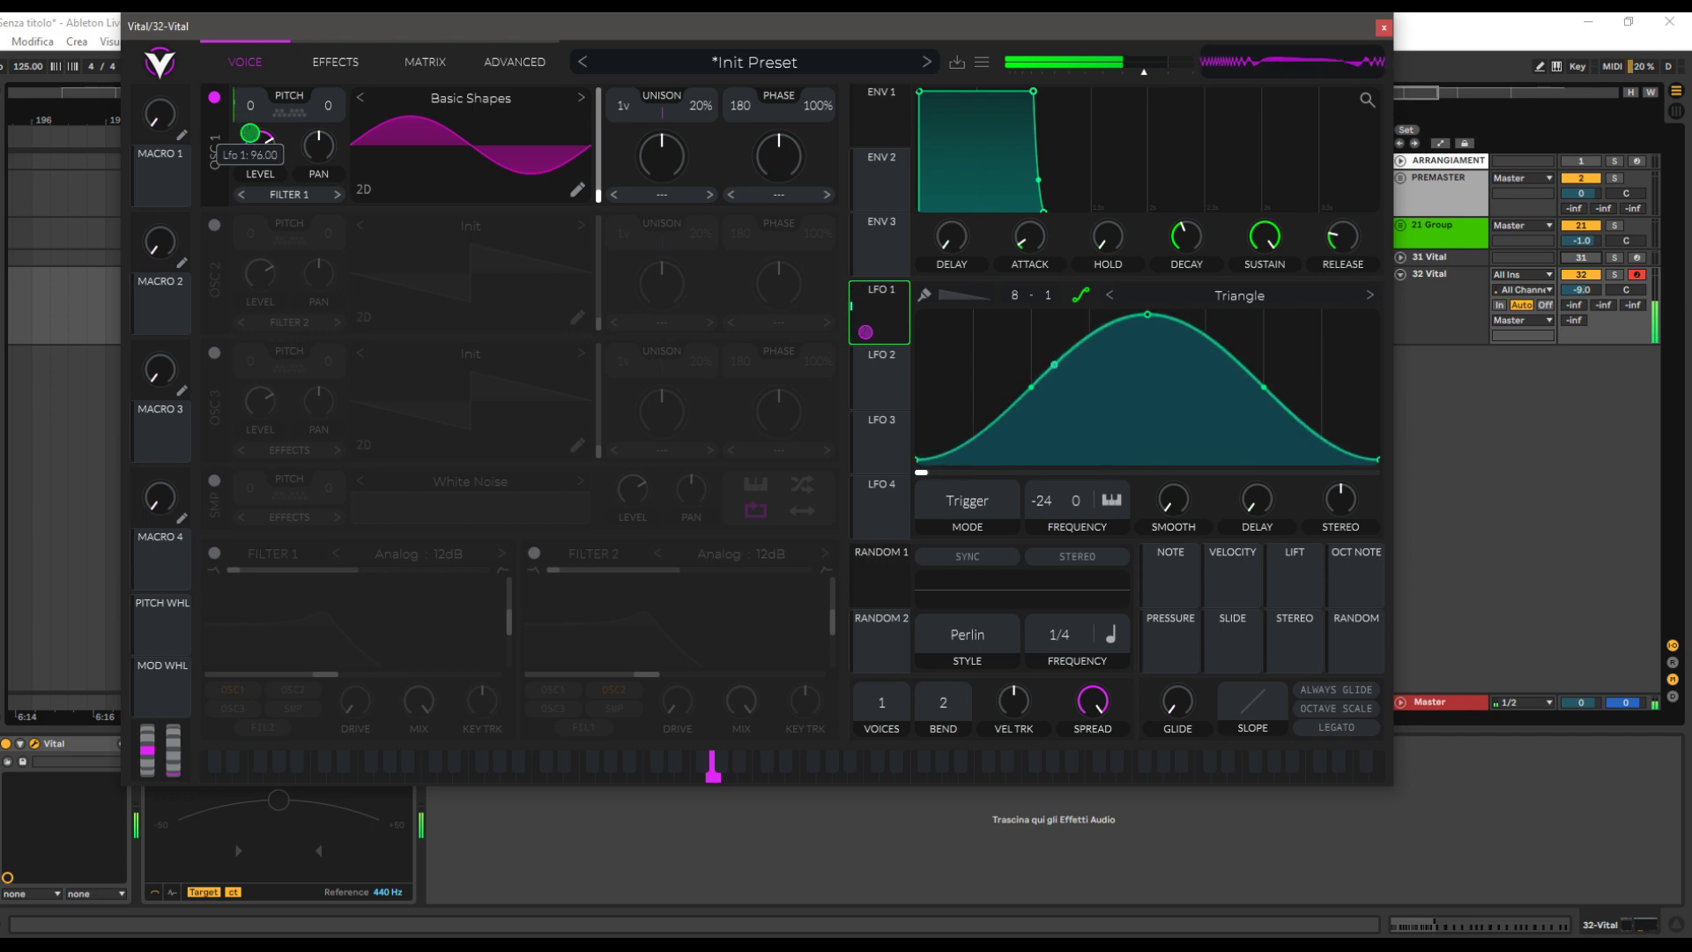
left_click_drag(250, 133, 250, 136)
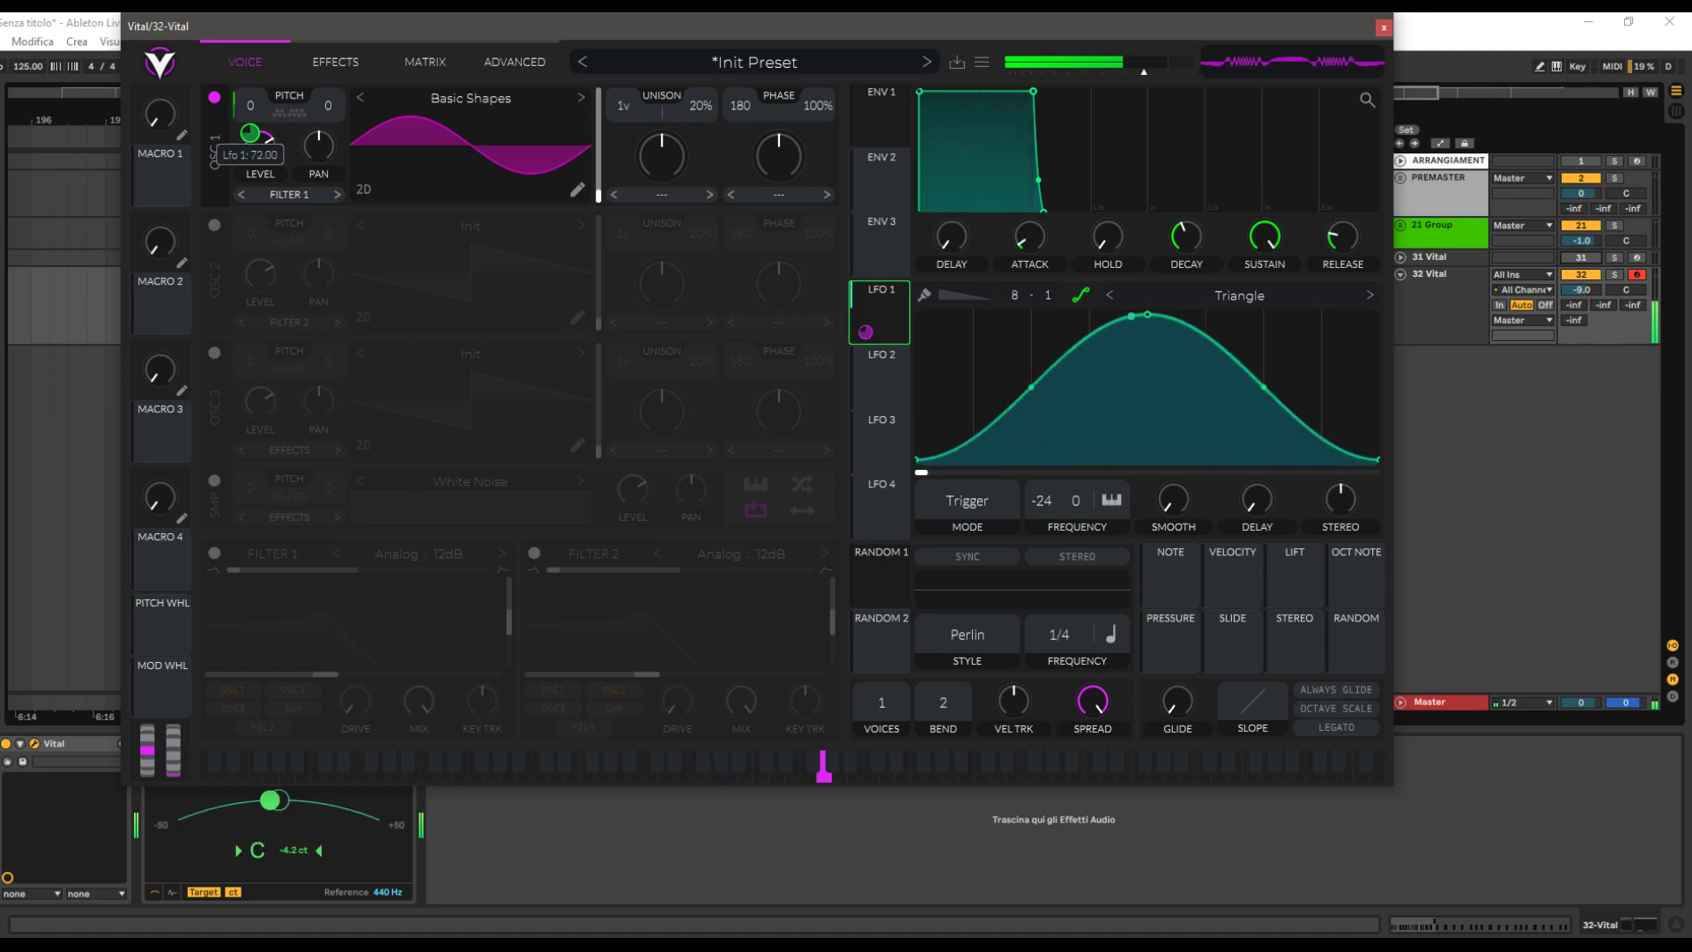
left_click_drag(253, 122, 252, 125)
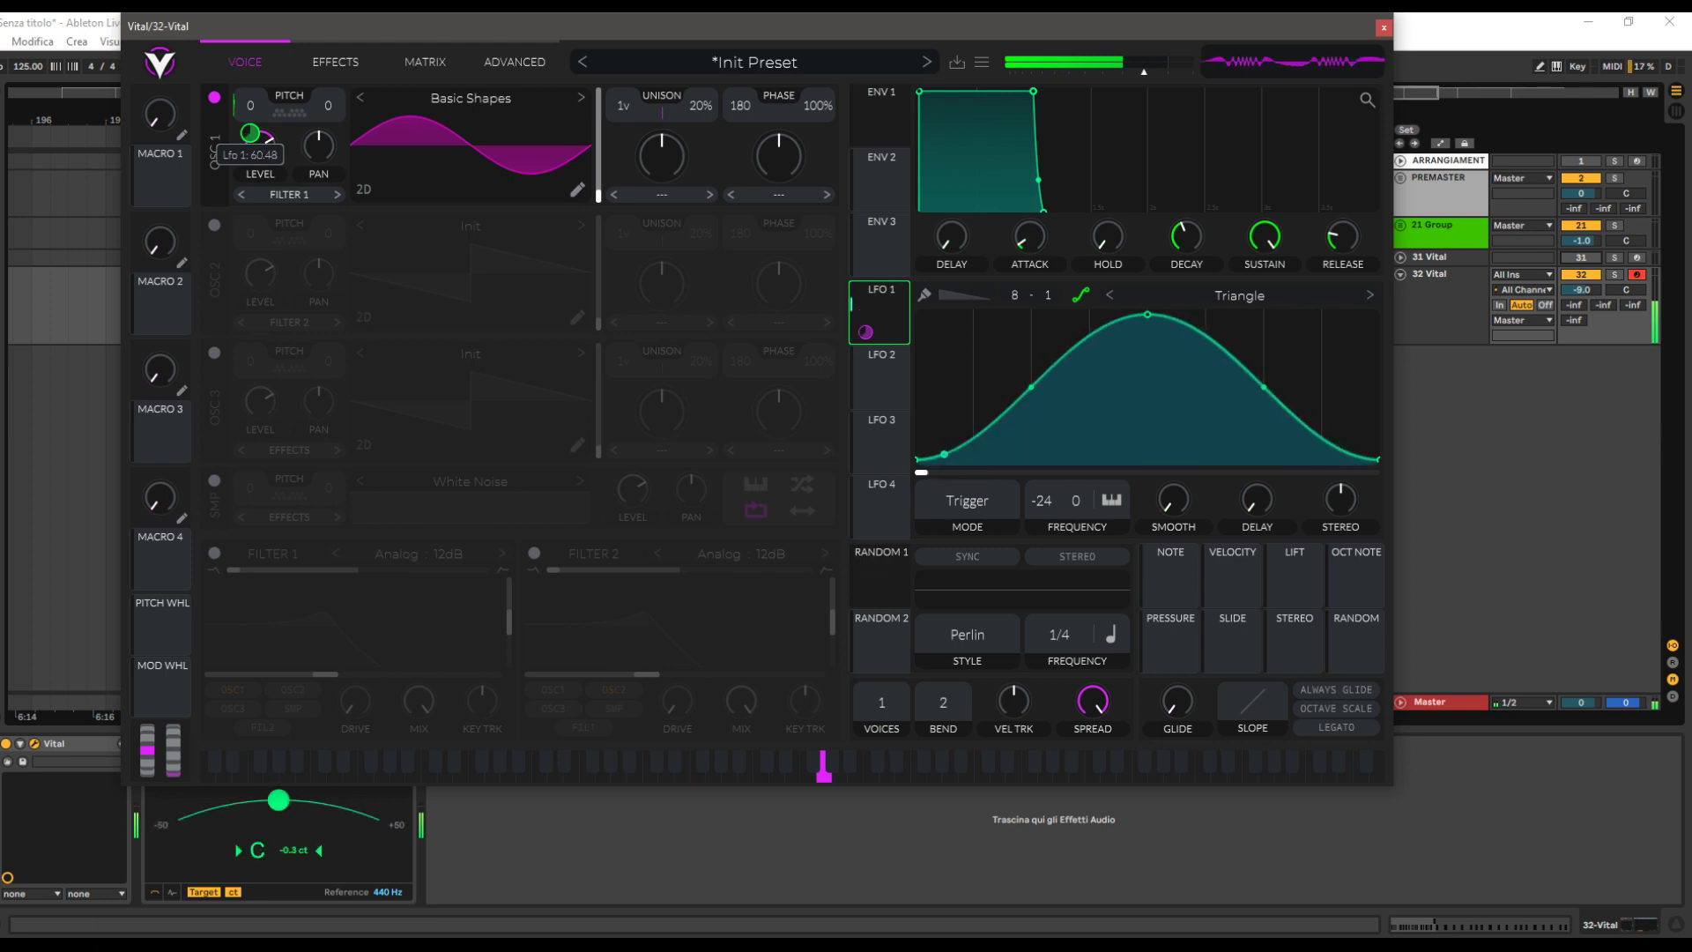
left_click_drag(1340, 500, 1336, 516)
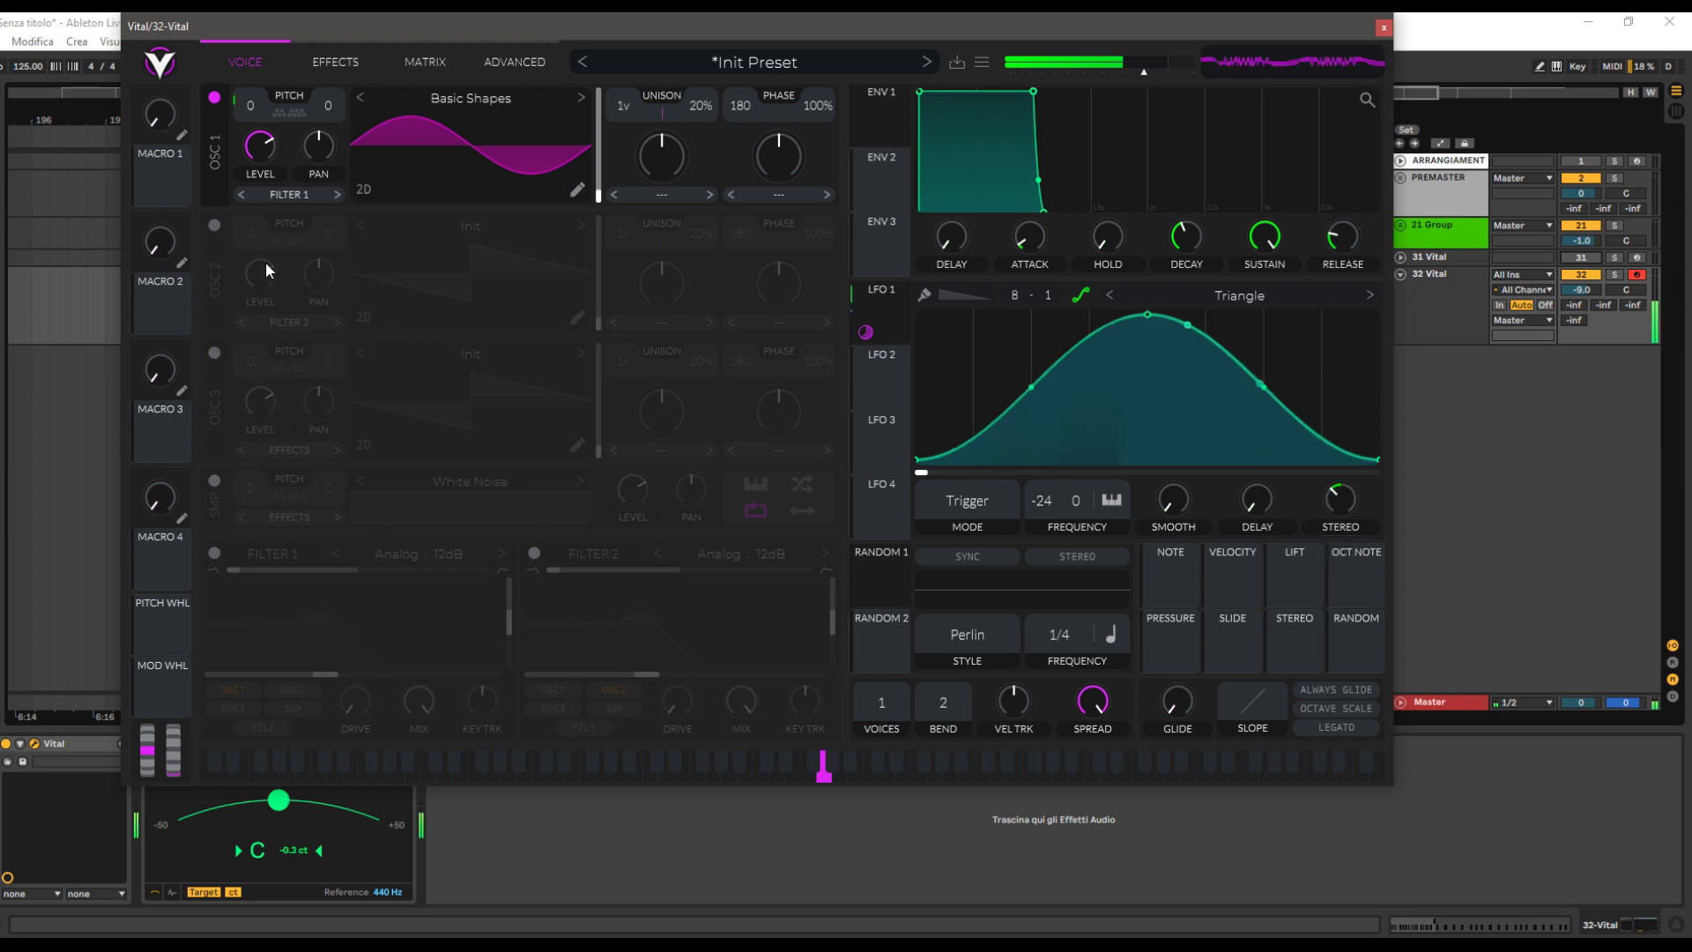
Set the LFO 1 to Osc 1 Transpose modulation amount to 46.3 in the modulation matrix
left_click(422, 62)
left_click_drag(648, 132, 636, 134)
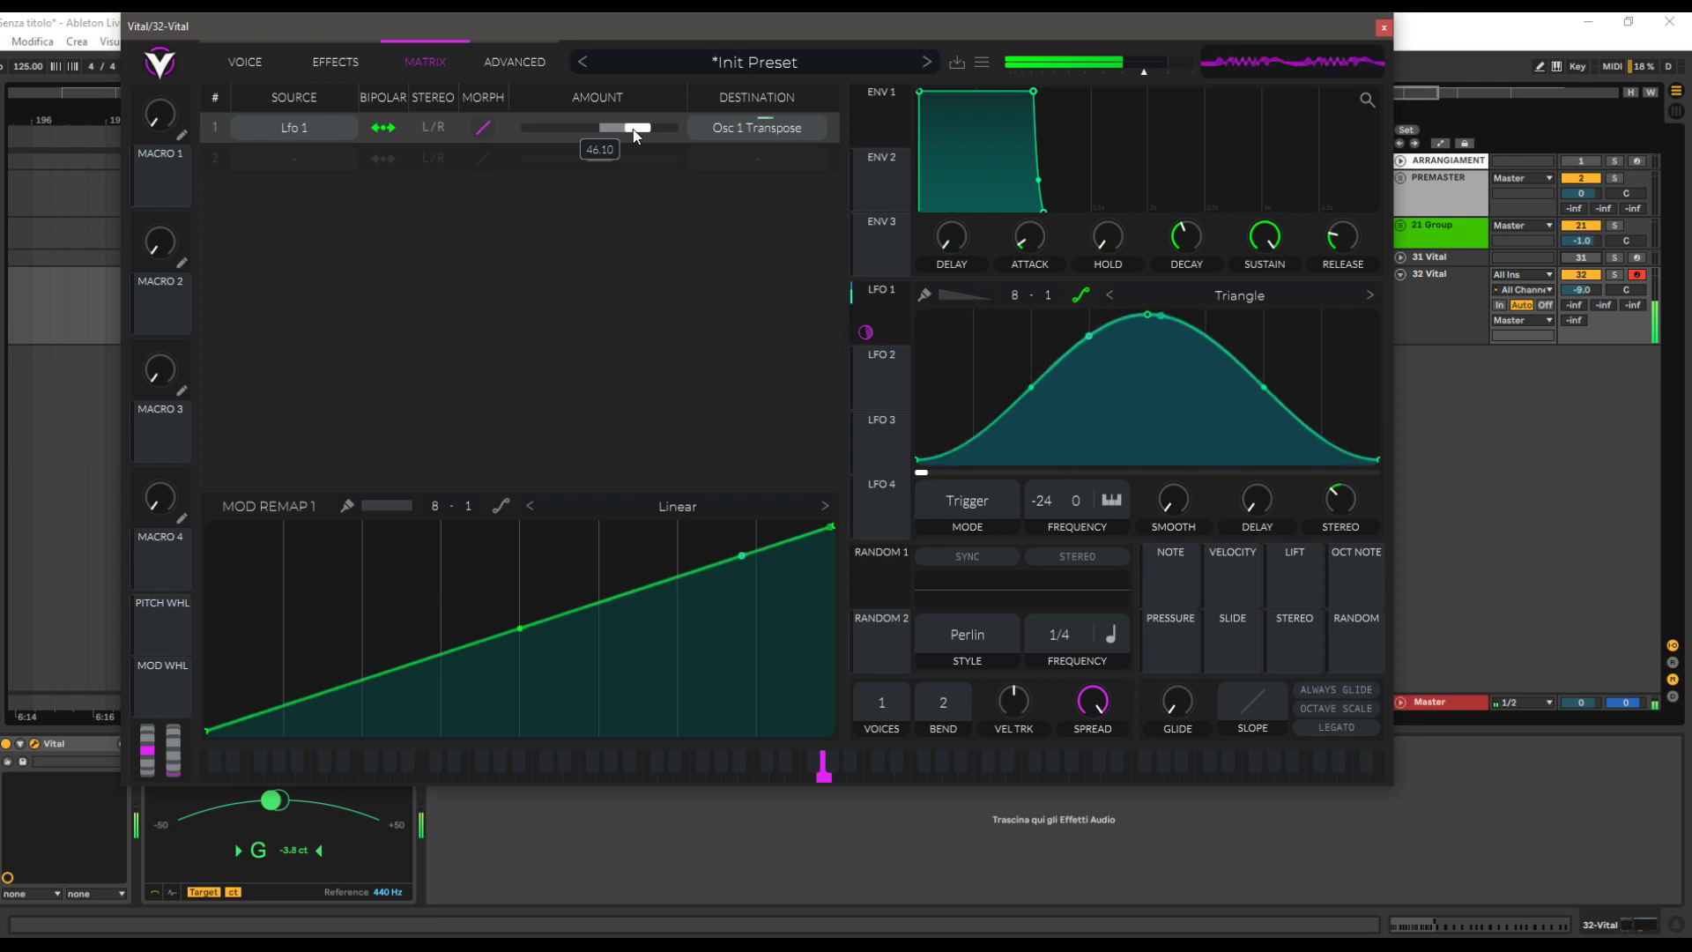
right_click(633, 134)
left_click(682, 188)
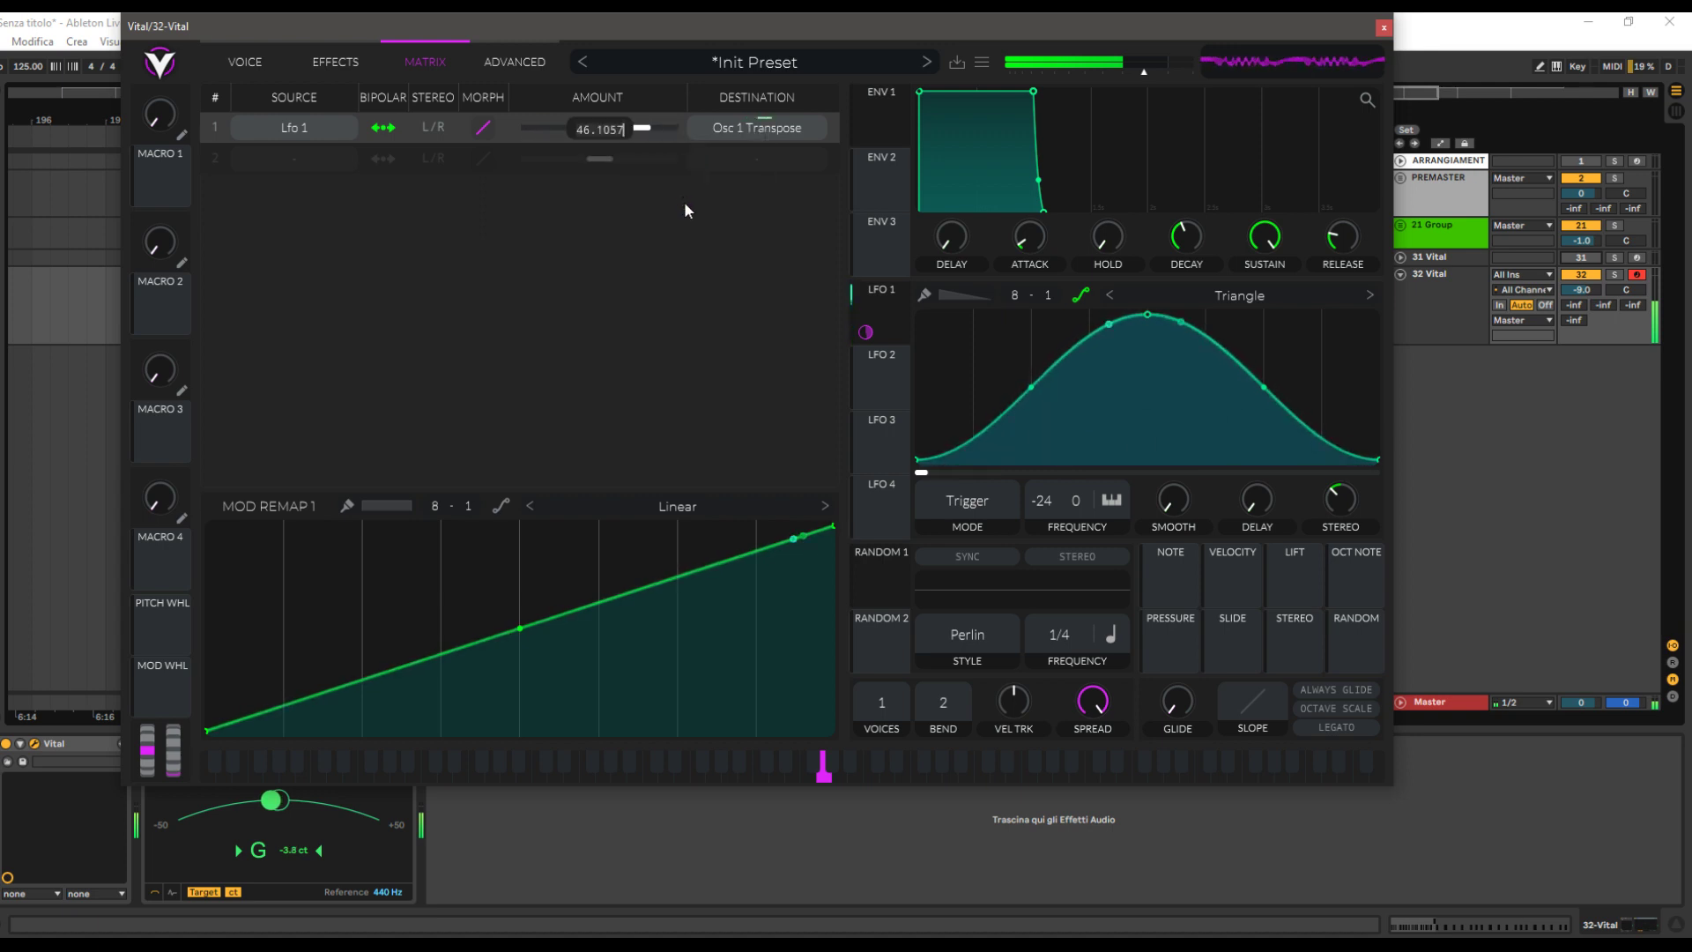
key("BackSpace")
key("BackSpace")
key("BackSpace")
key("BackSpace")
key("BackSpace")
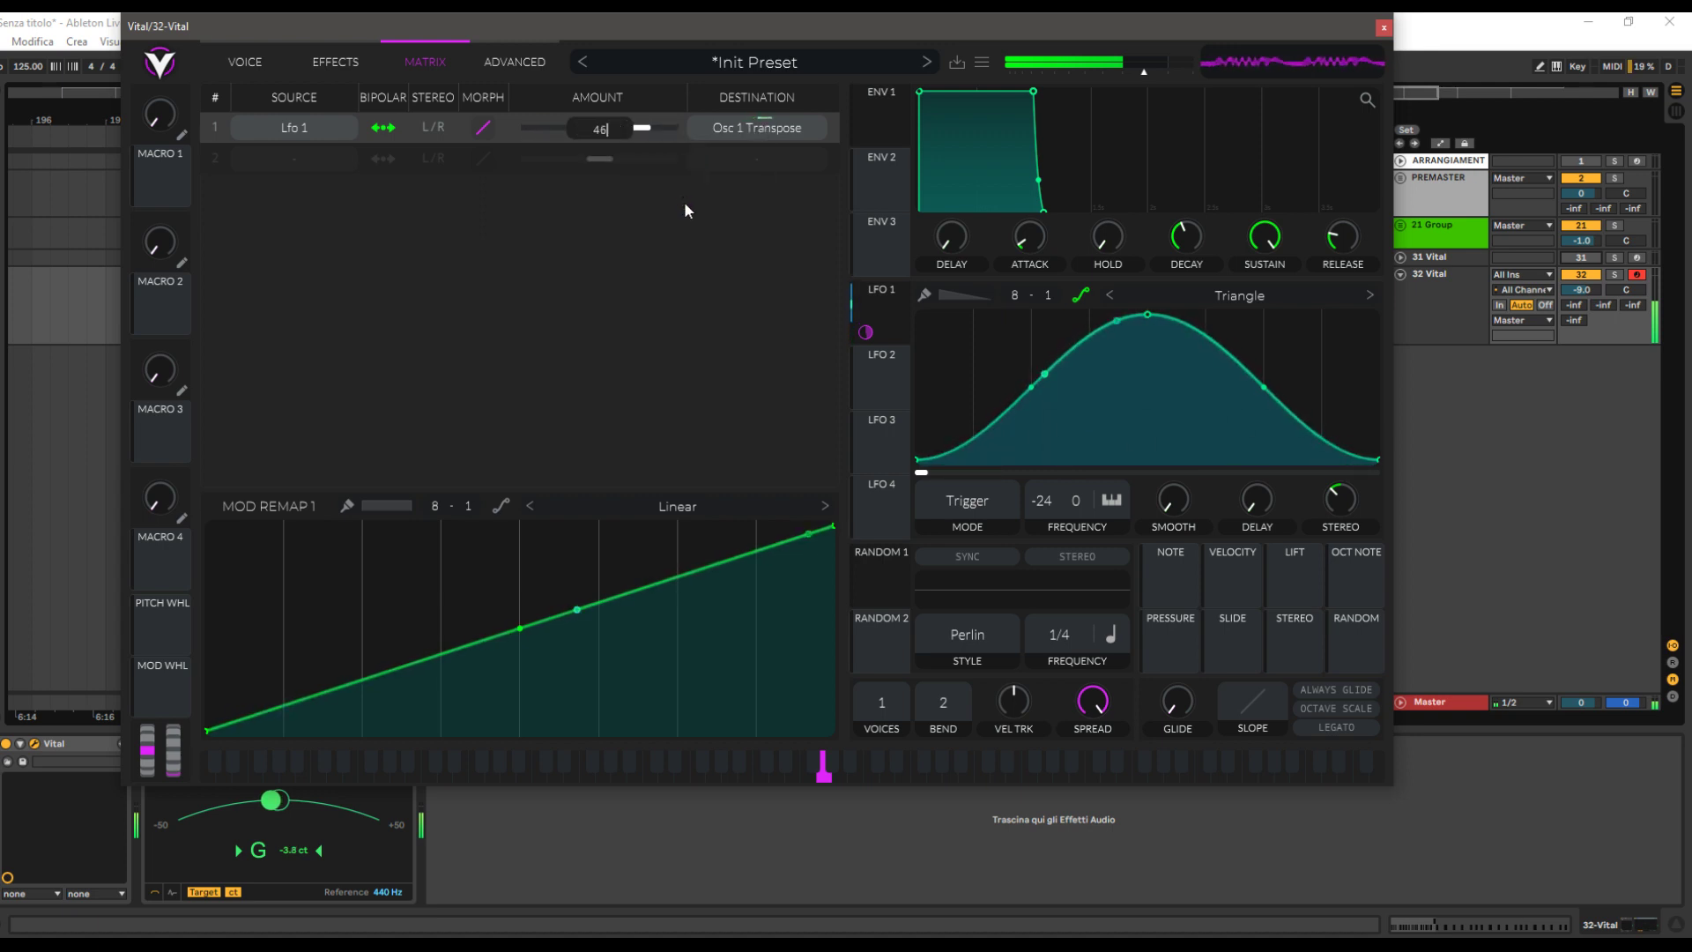
type(".3")
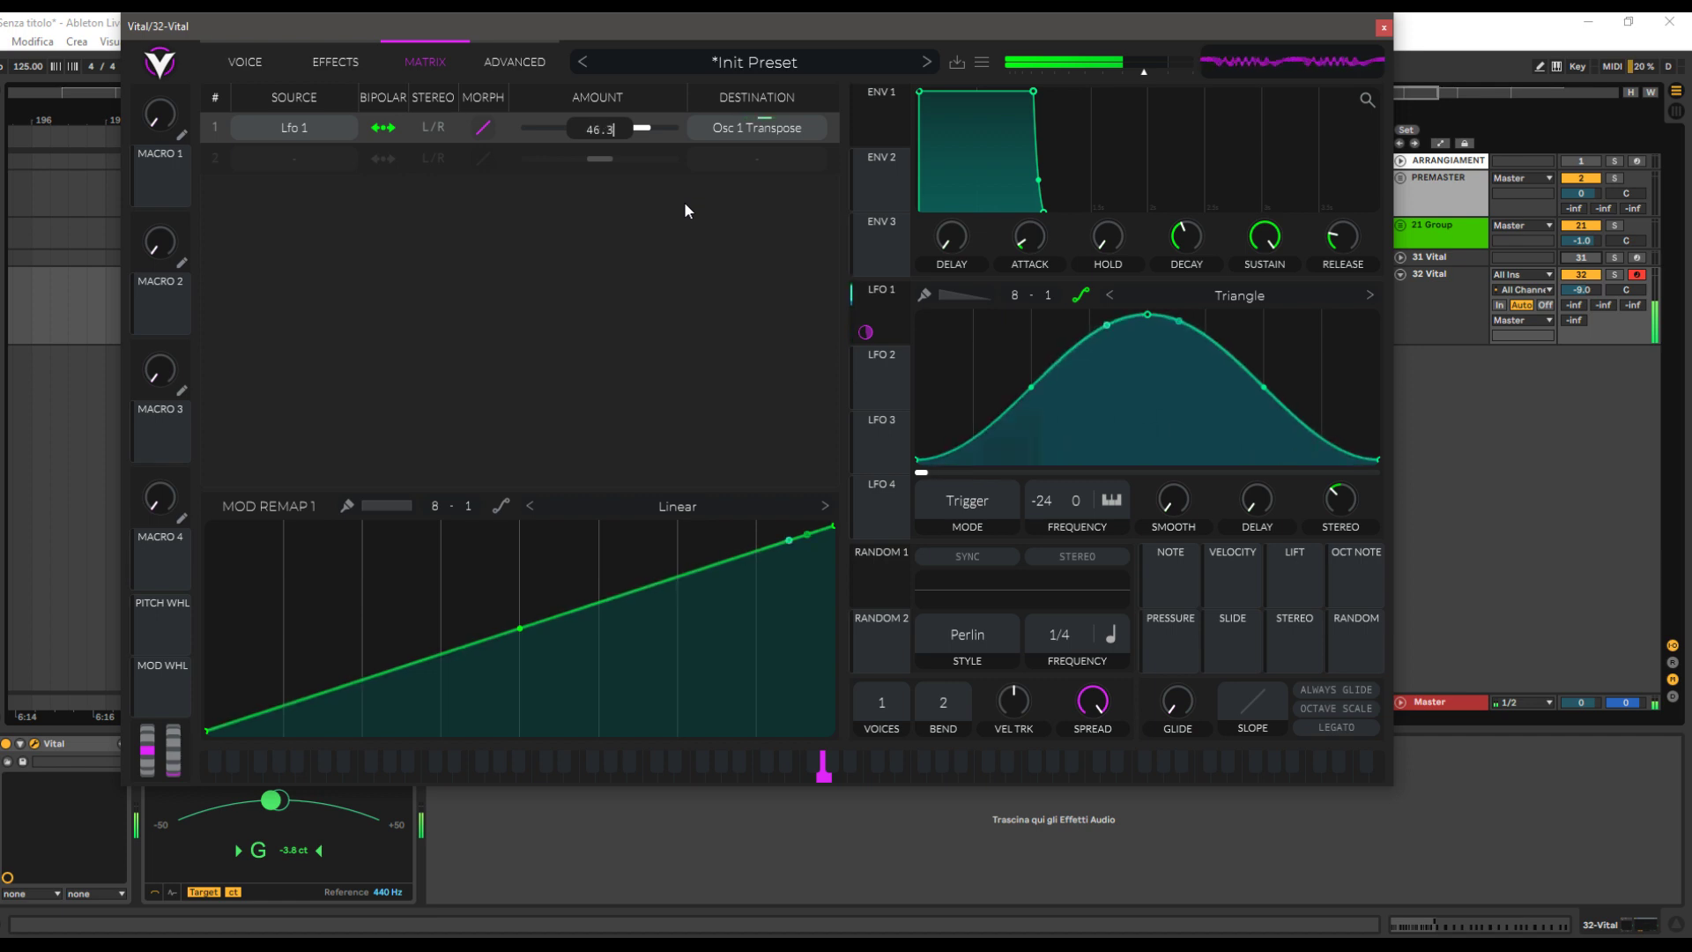
key("Return")
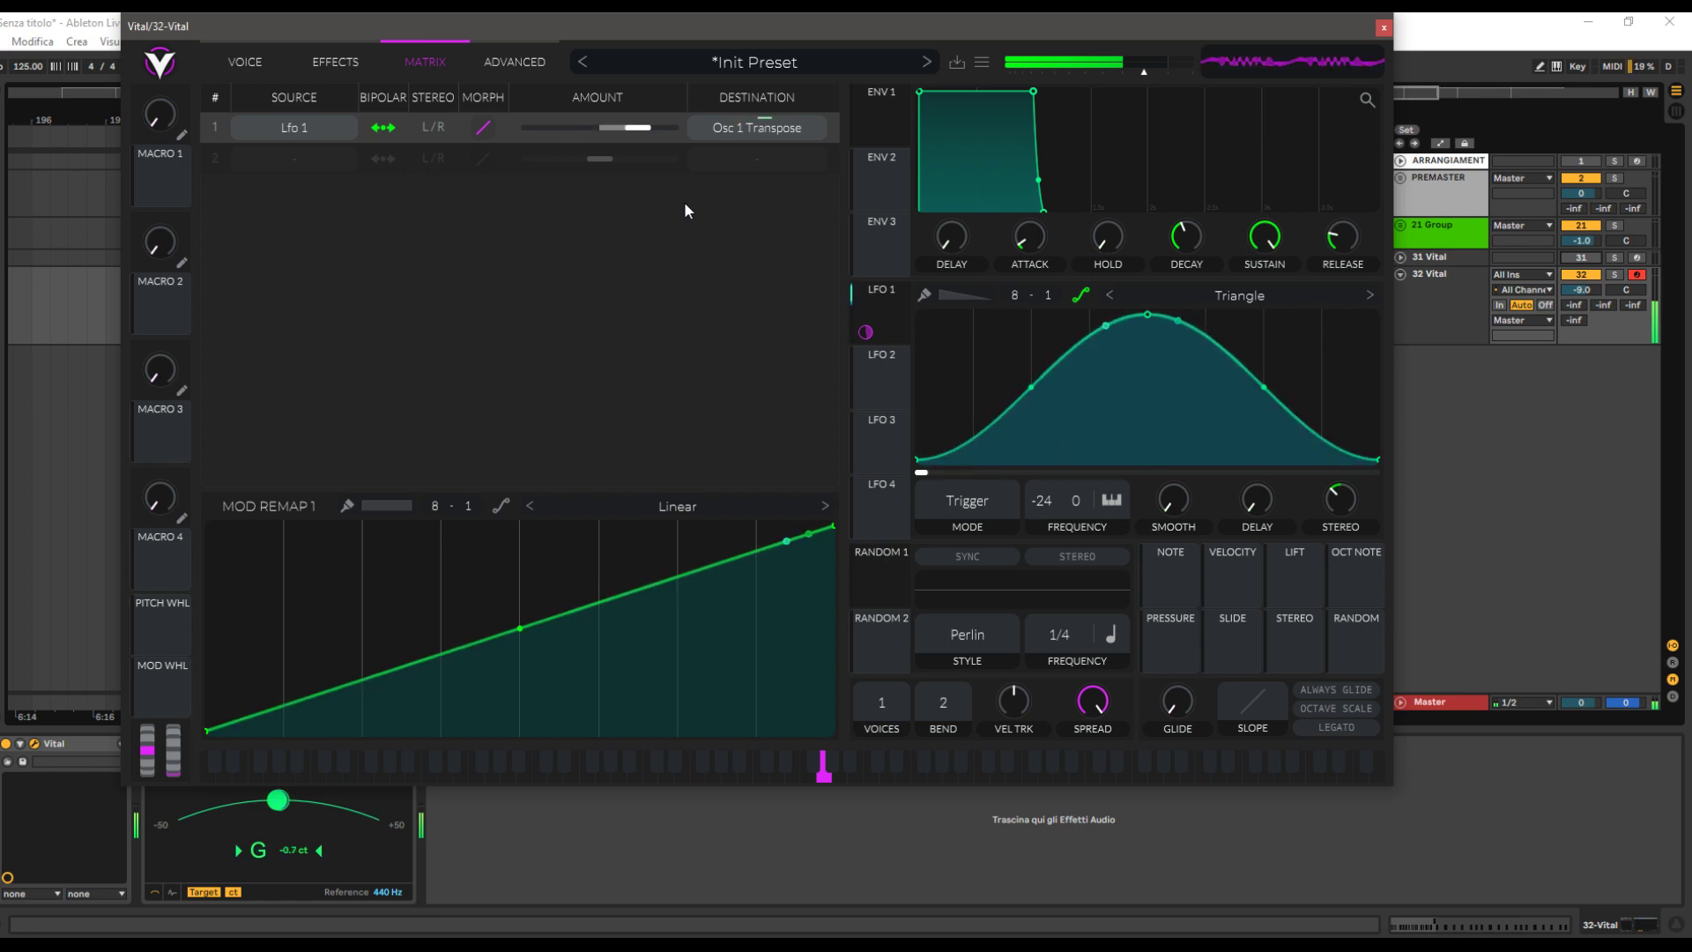
Bring oscillator 1's phase, phase randomization and level down to zero
left_click(246, 62)
left_click_drag(821, 309, 821, 328)
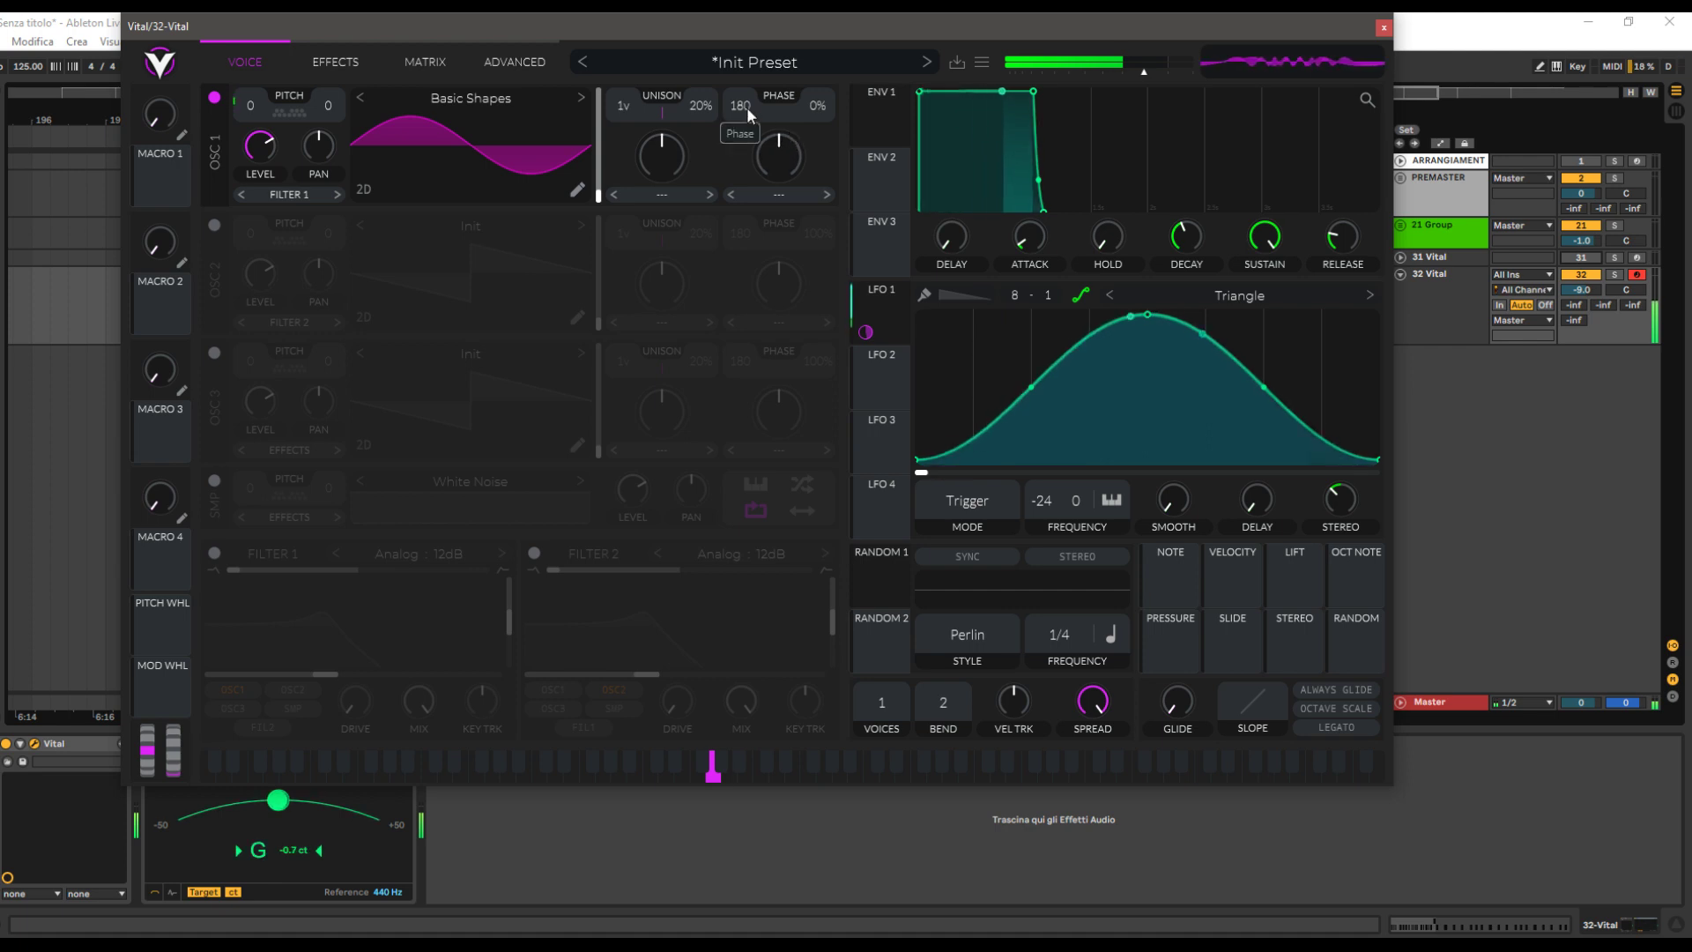
left_click_drag(748, 108, 722, 437)
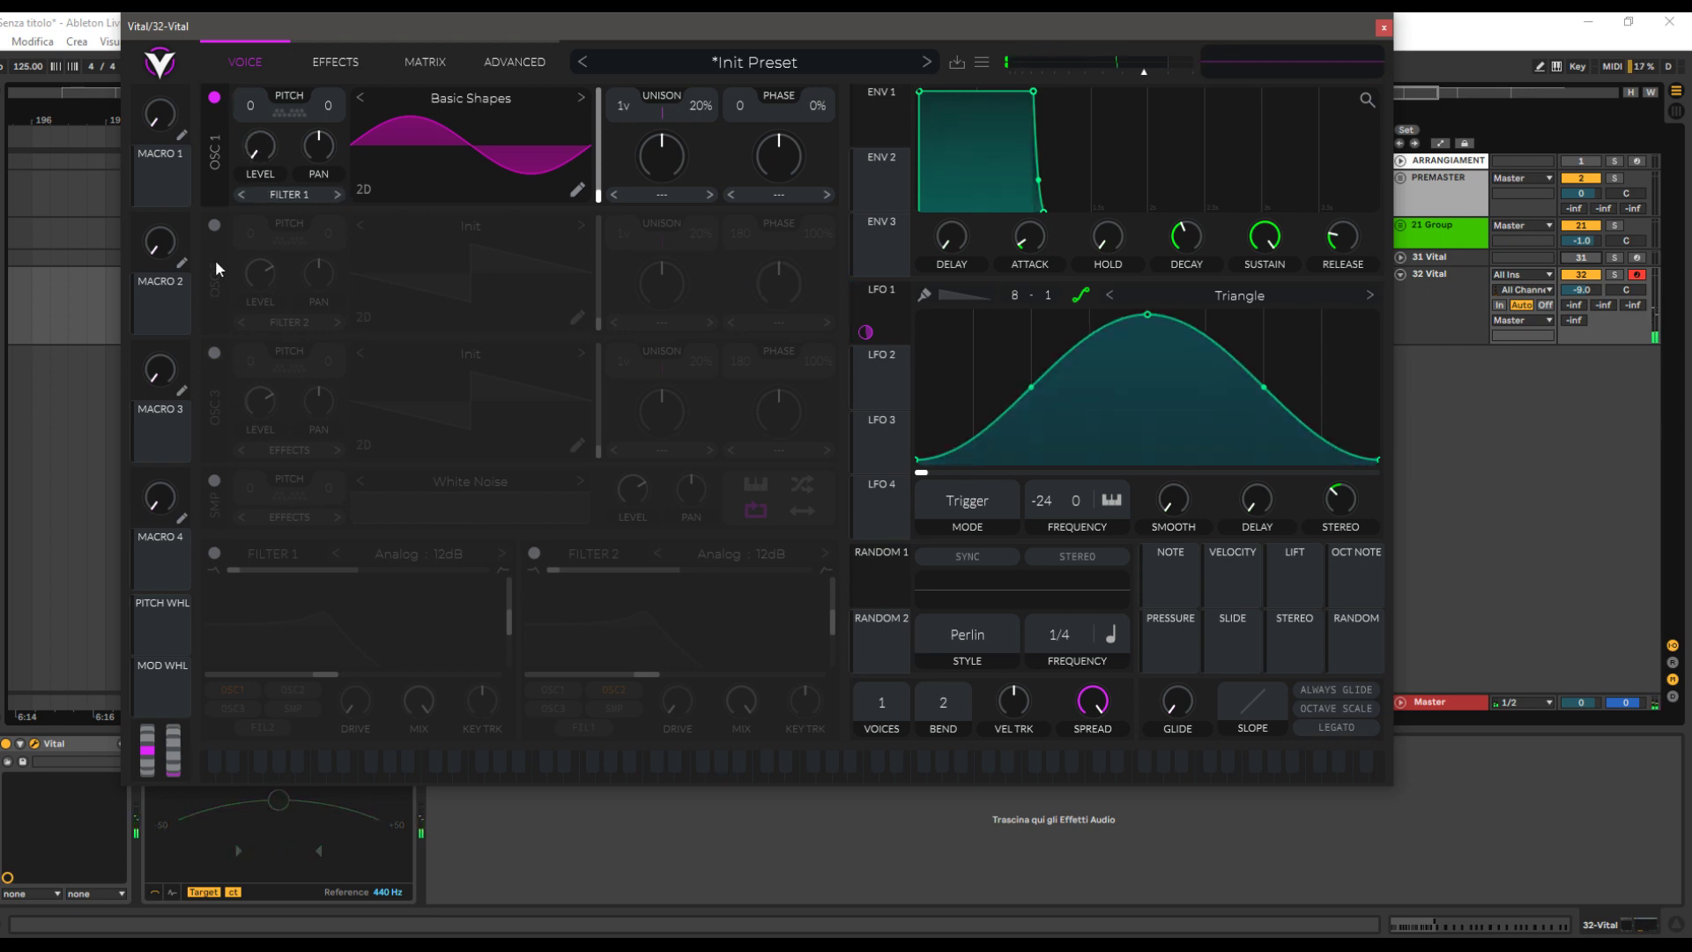
Enable oscillator 2 with the Basic Shapes wavetable and set its phase to 0 and phase randomization to 0%
left_click(214, 224)
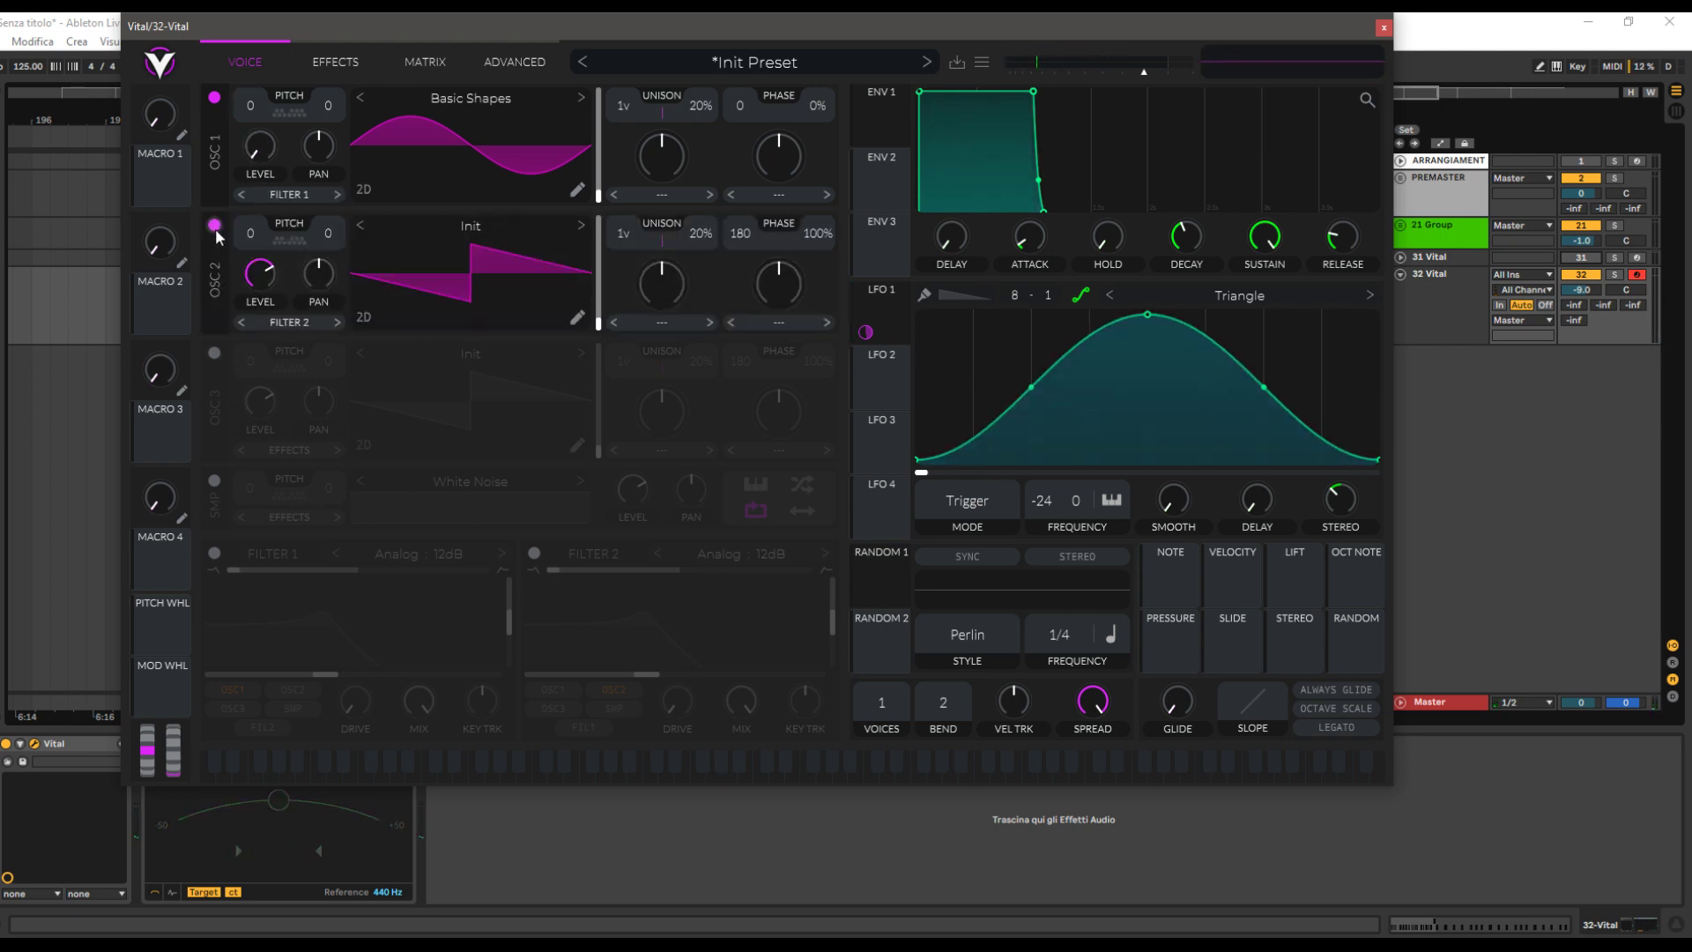
left_click(579, 224)
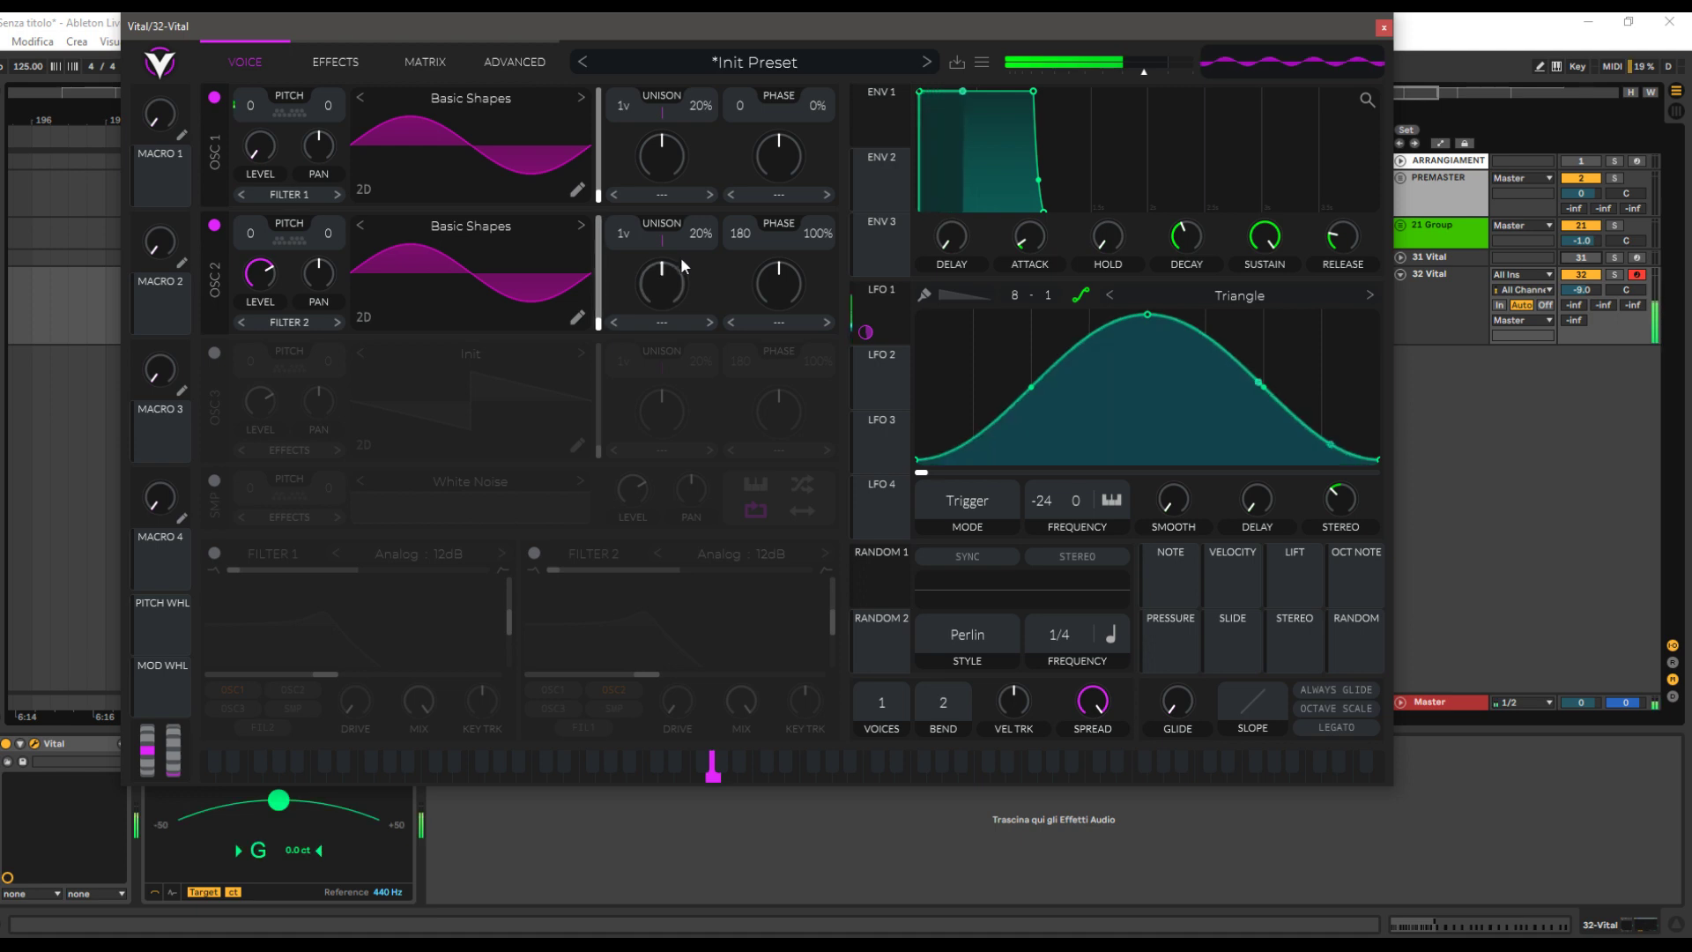
left_click_drag(809, 233, 809, 498)
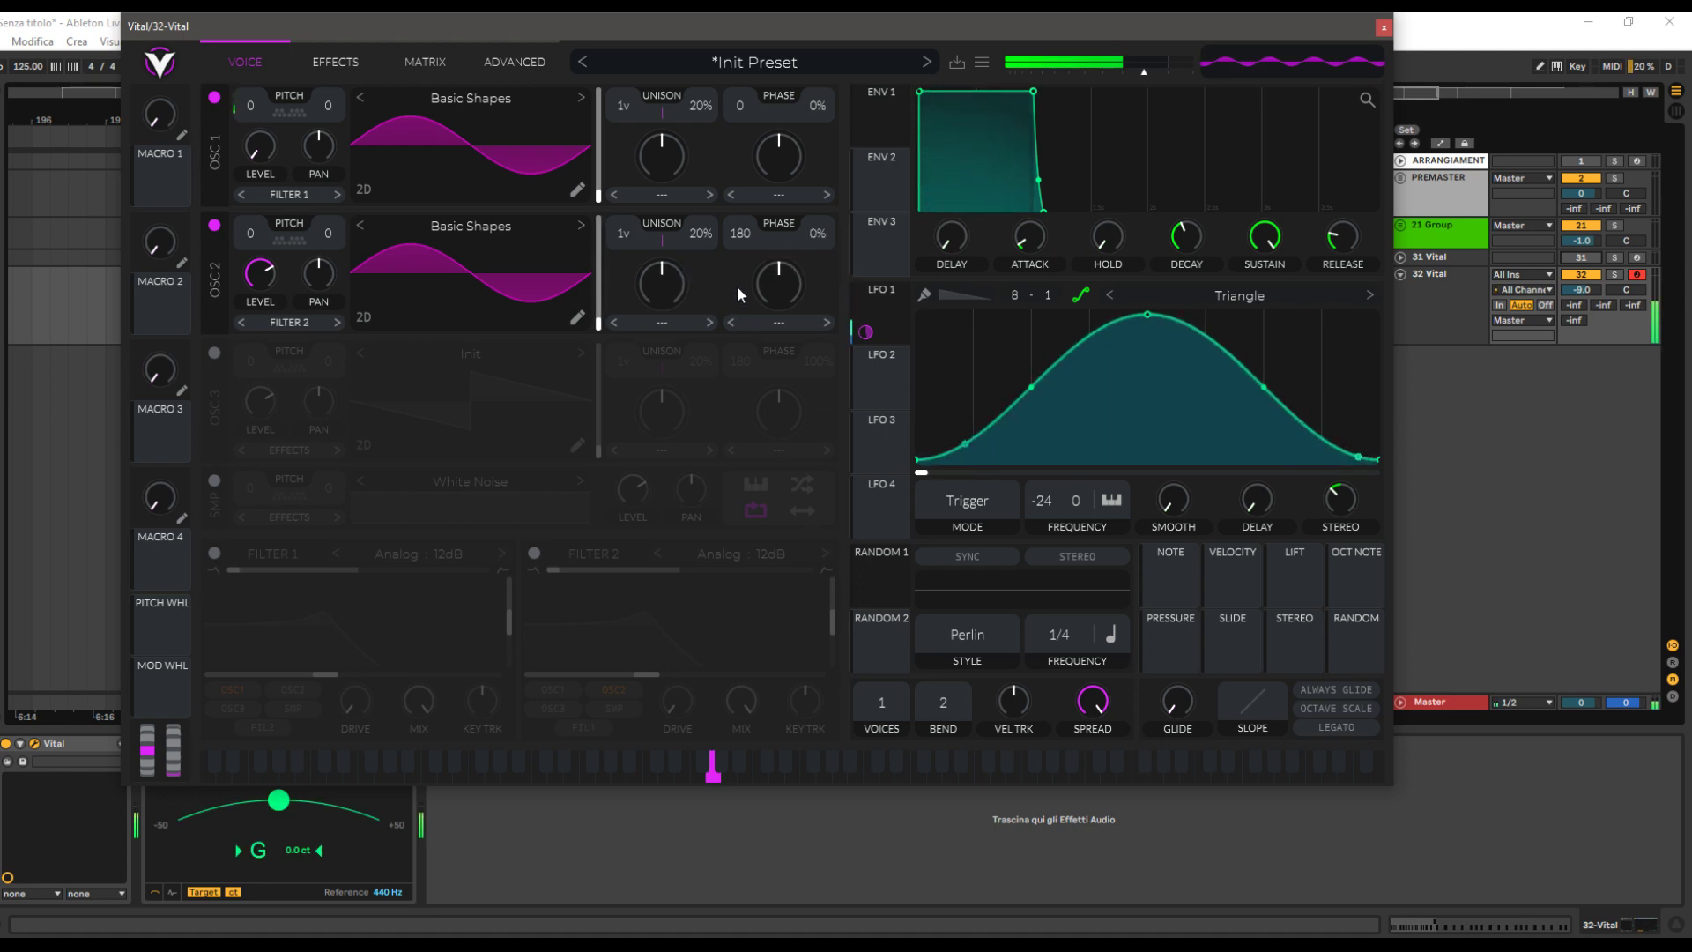
left_click_drag(738, 230, 756, 503)
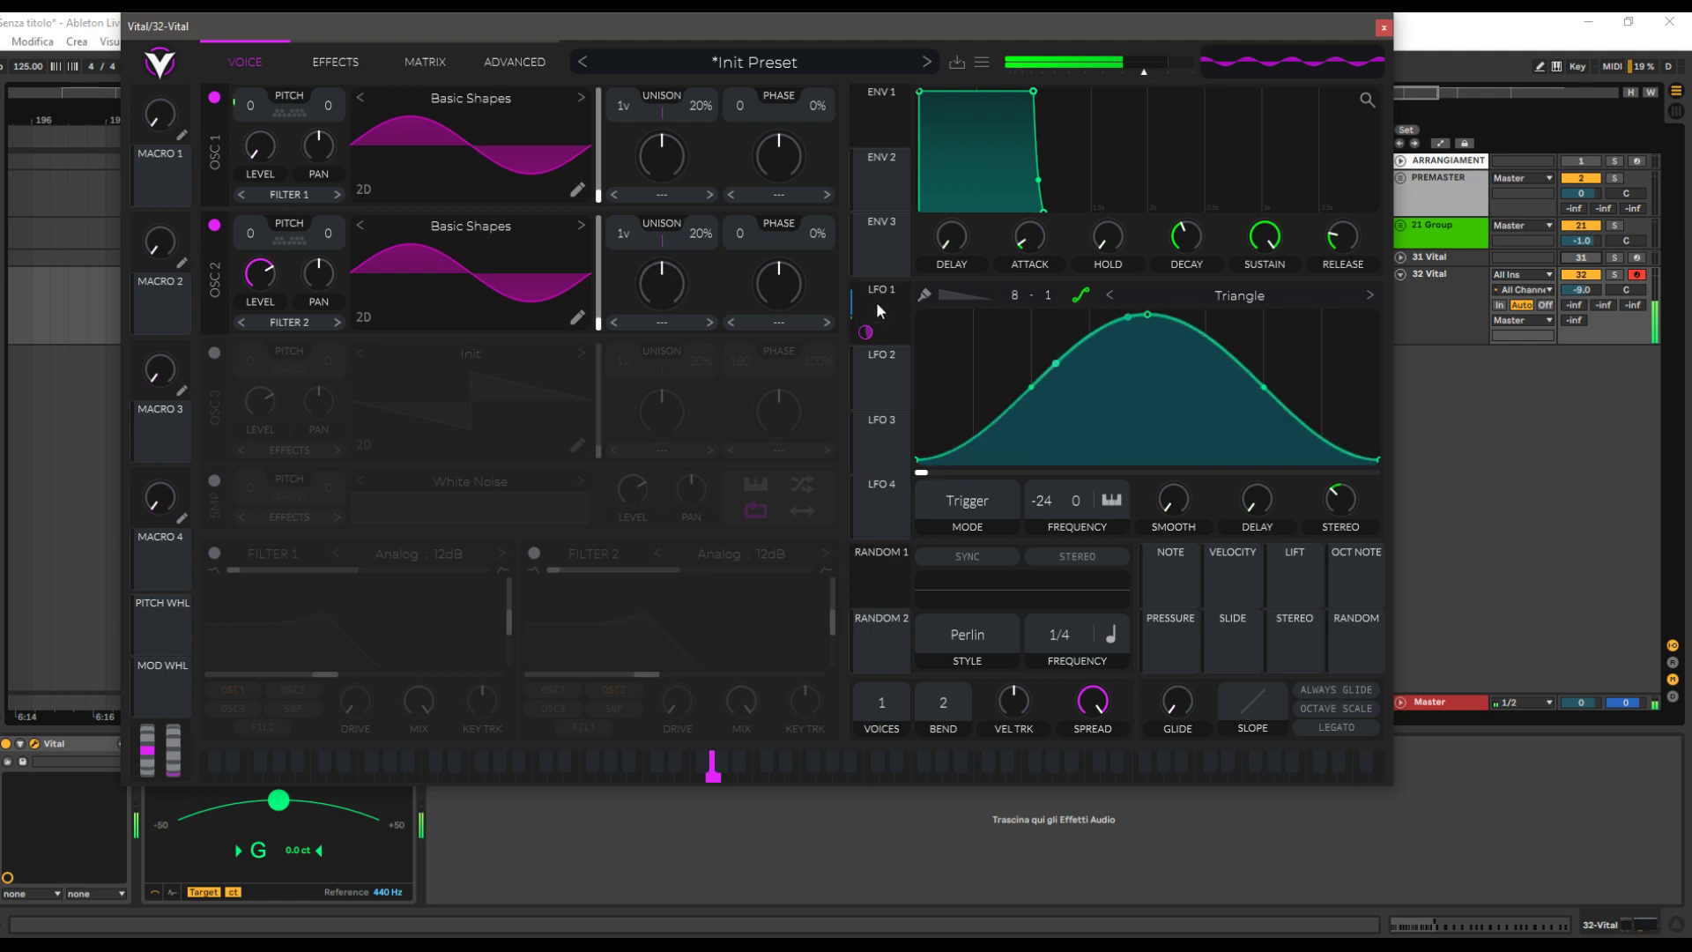
Assign LFO 1 to oscillator 2's transpose and make the modulation bipolar
left_click_drag(877, 318, 260, 272)
right_click(249, 261)
left_click(305, 320)
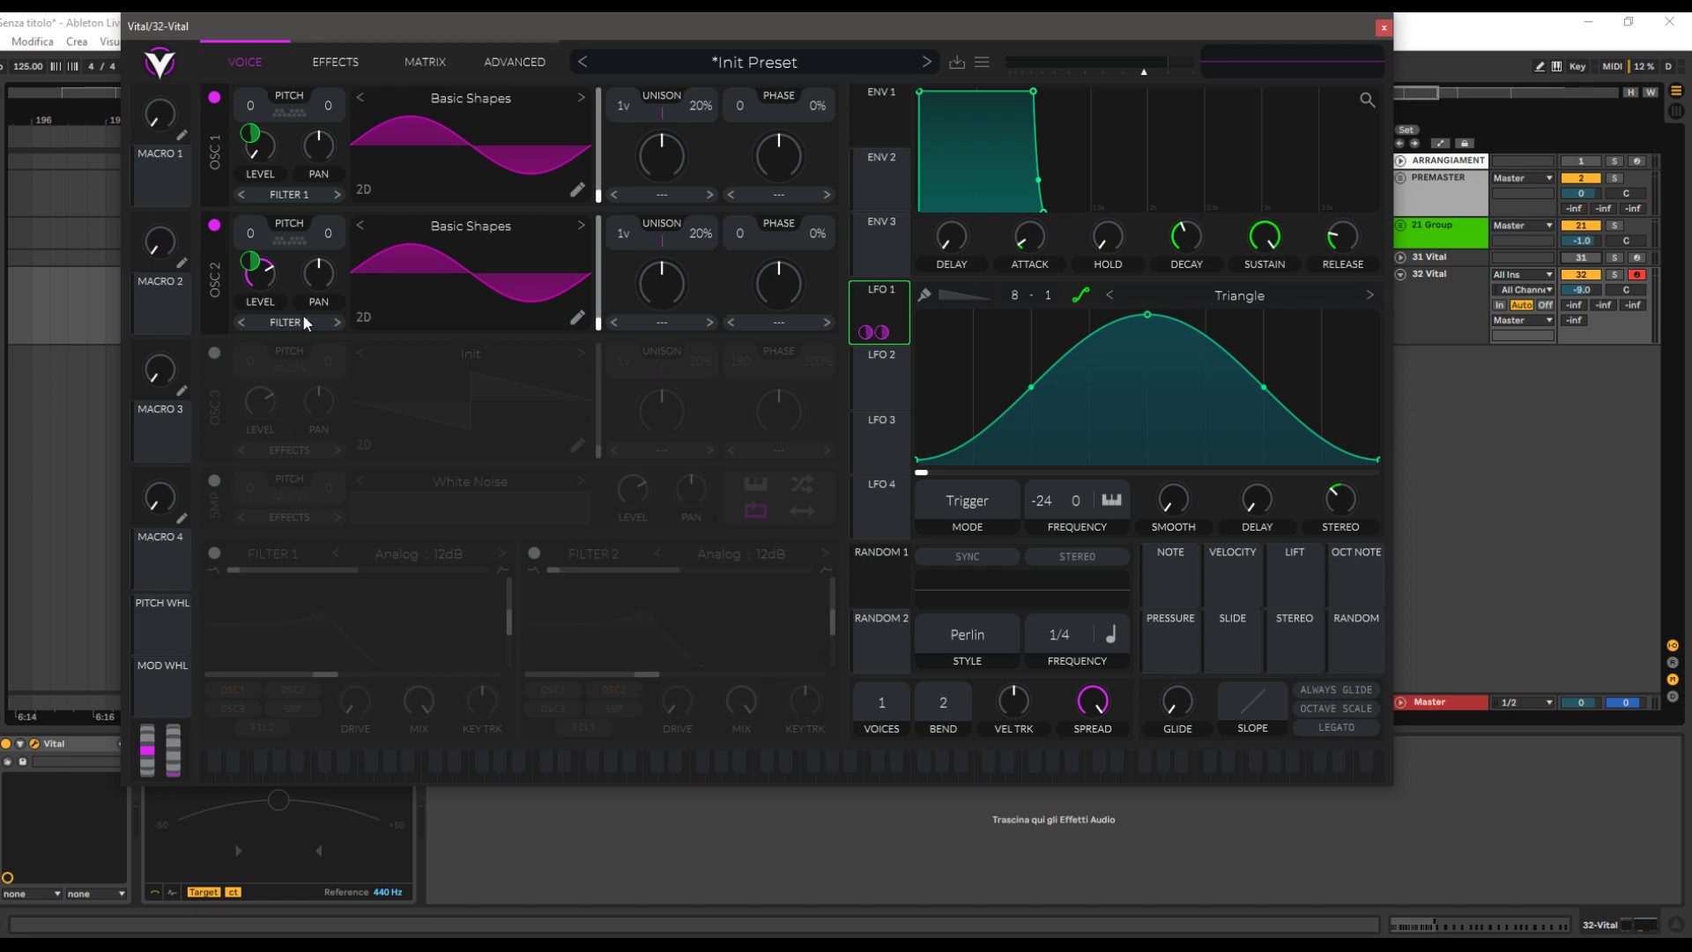
Set LFO 1's modulation amount on oscillator 2's transpose to about 46, matching oscillator 1's
right_click(251, 262)
left_click(317, 402)
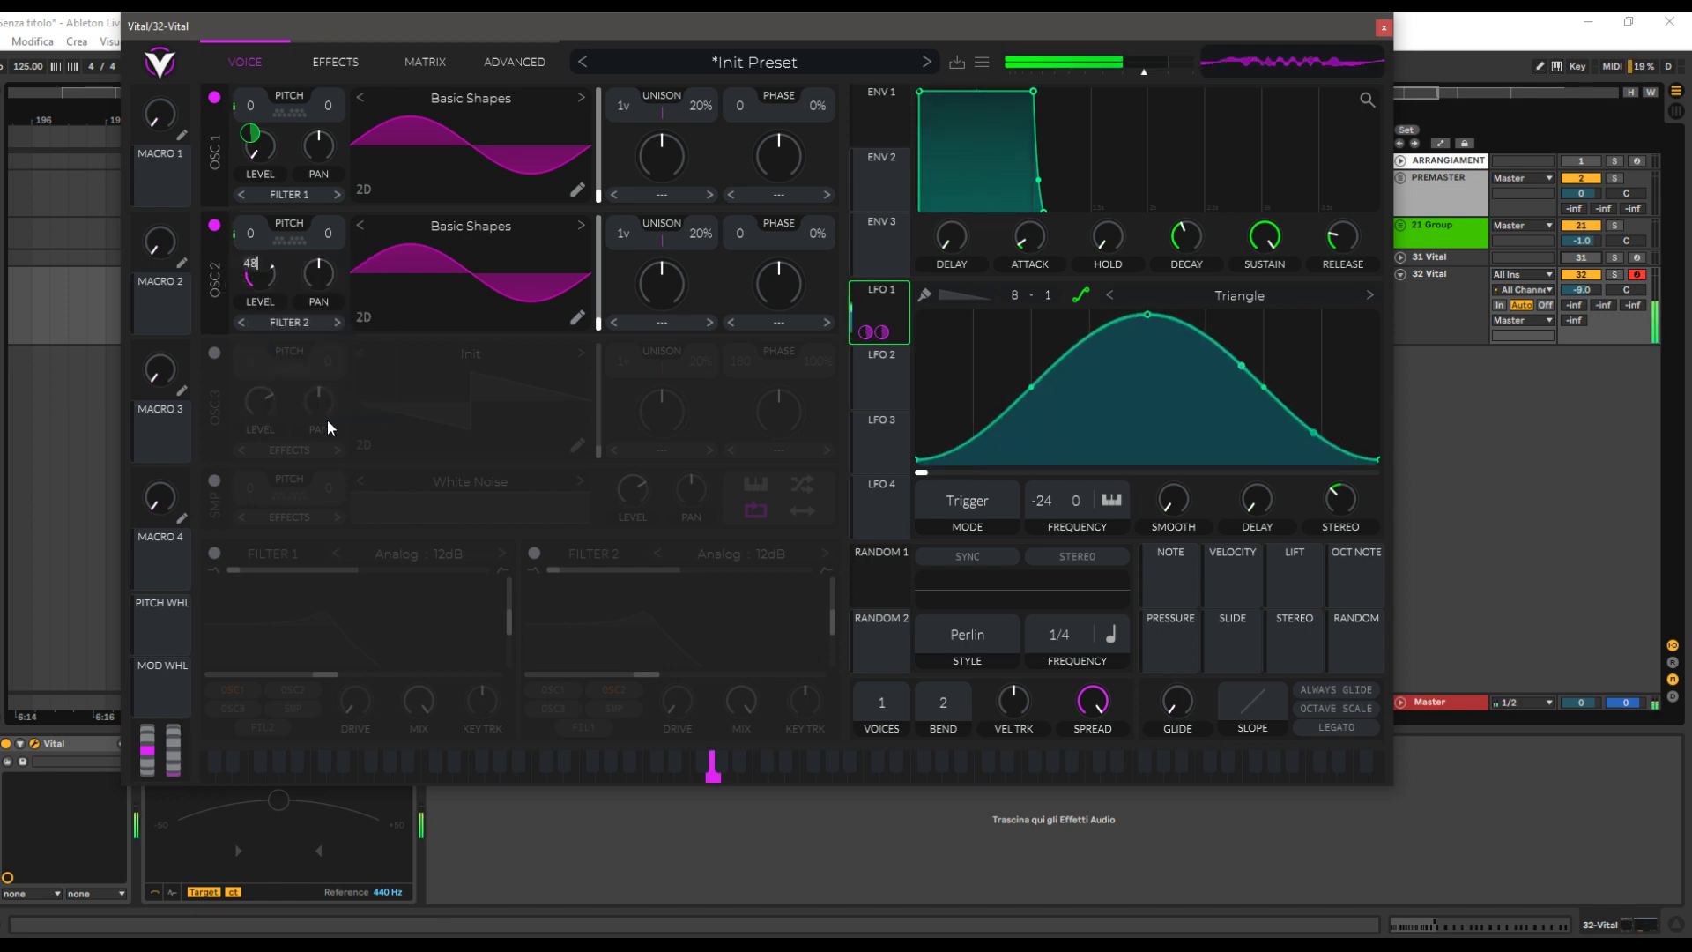
key("BackSpace")
type("6.")
key("Return")
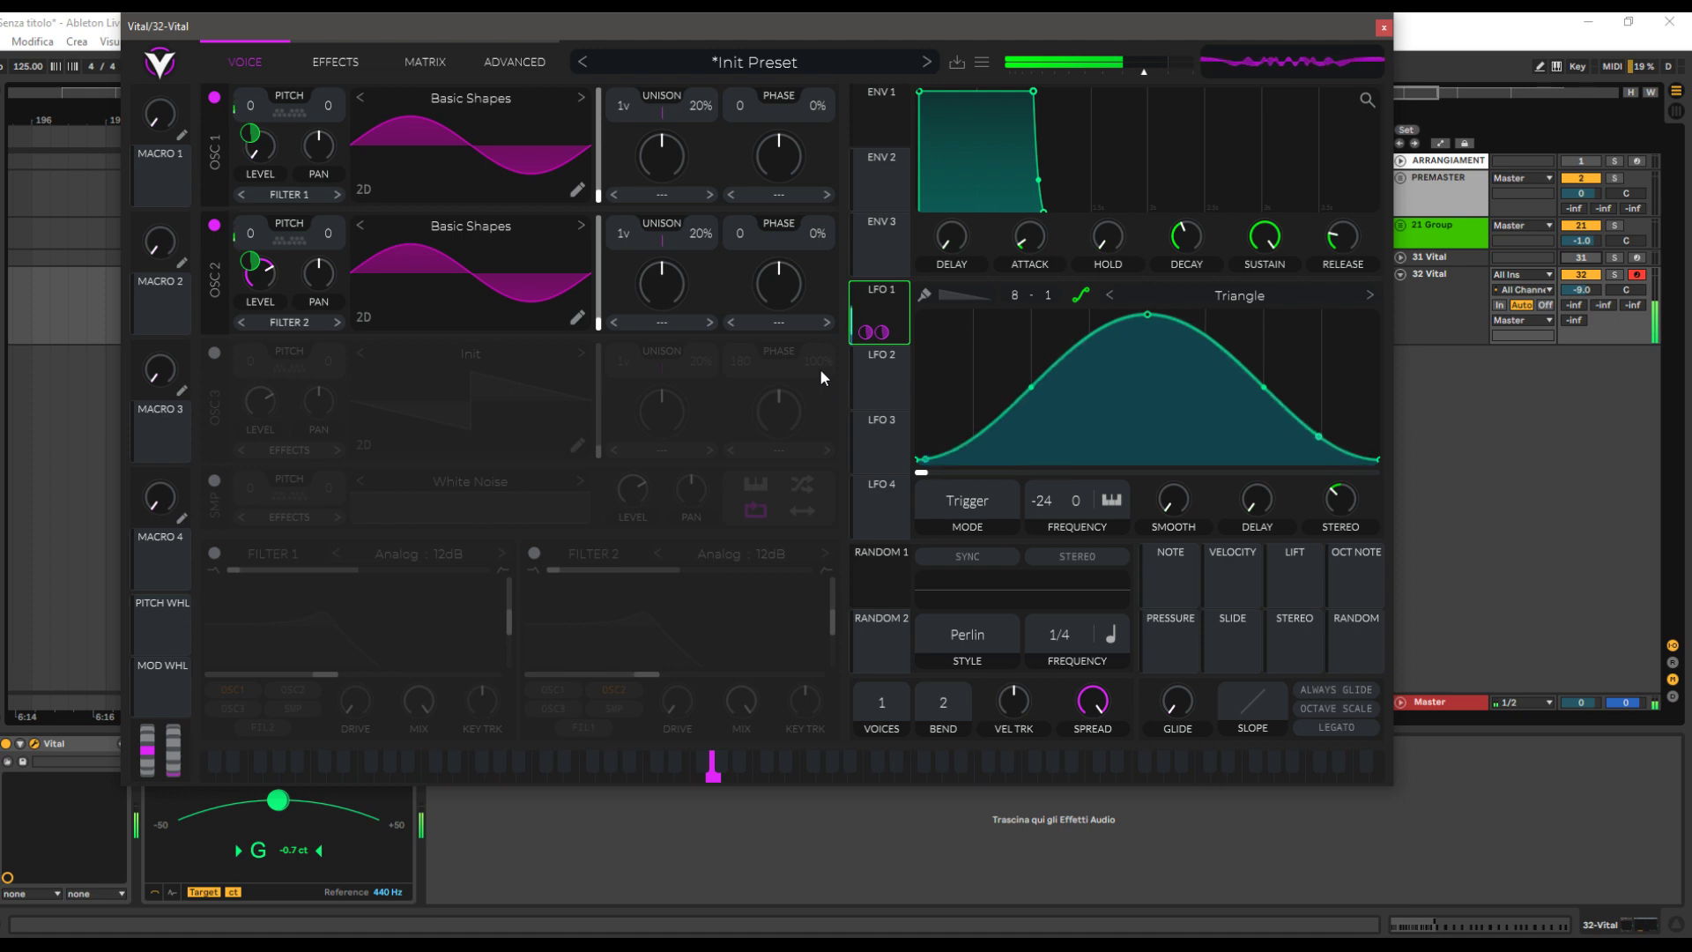
Frequency-modulate oscillator 2 with FM <- Osc 1 at a fairly high amount, and reset LFO 1's stereo offset
left_click_drag(782, 294, 774, 335)
left_click(775, 325)
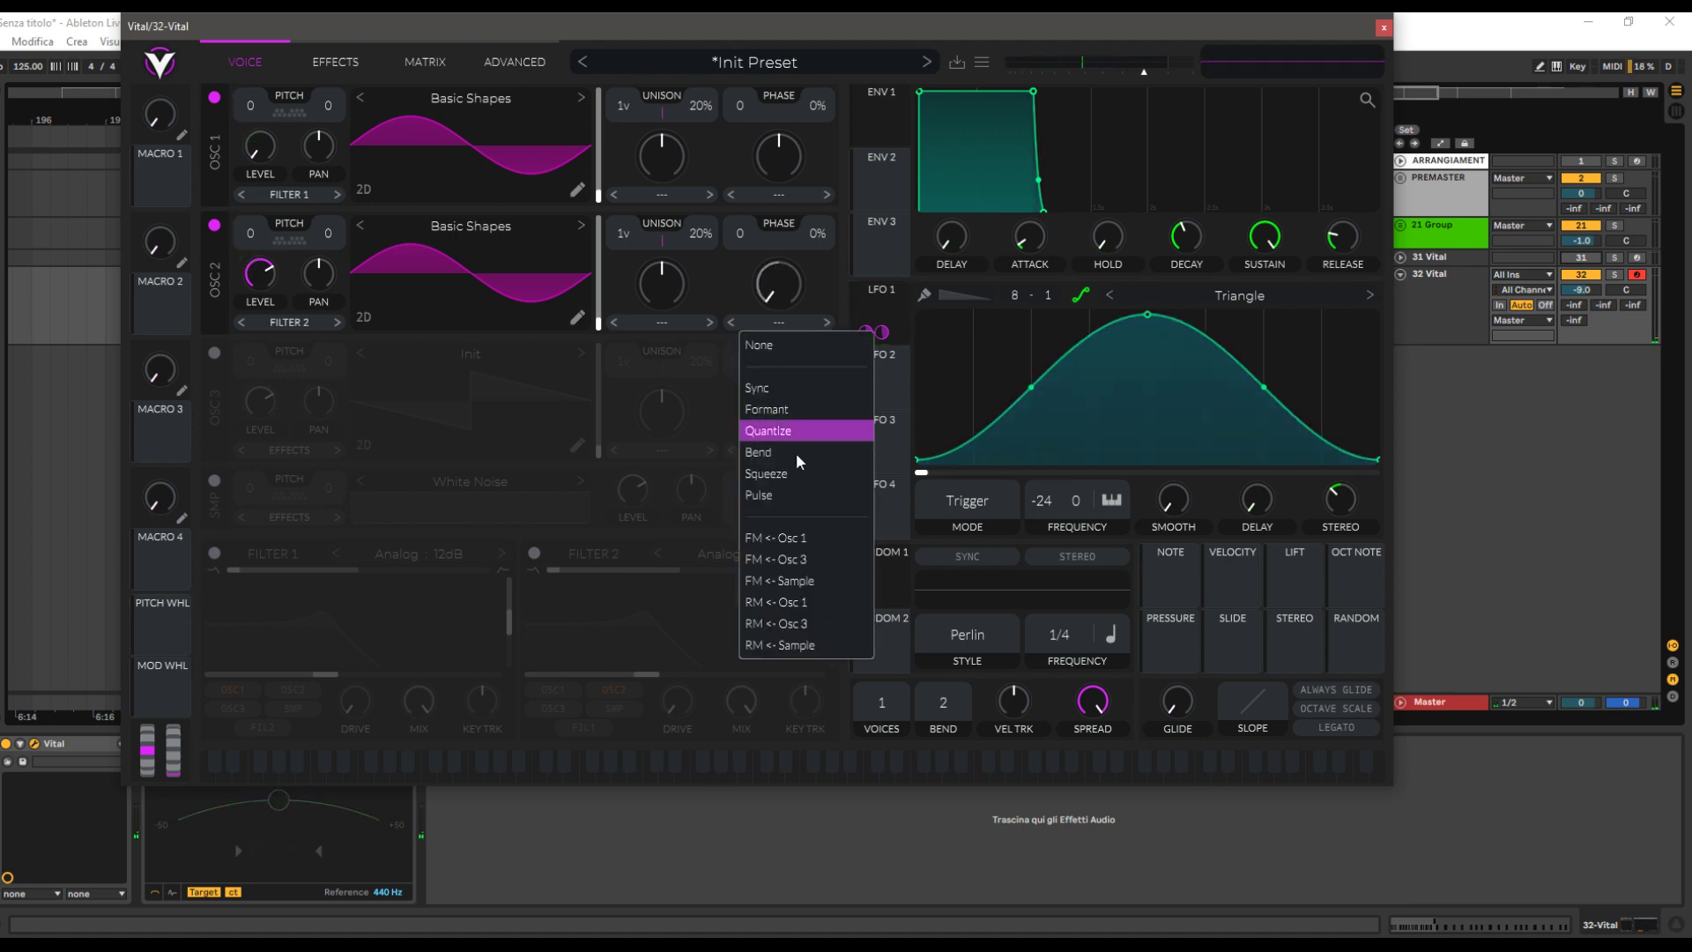
left_click(811, 537)
left_click_drag(786, 282, 786, 187)
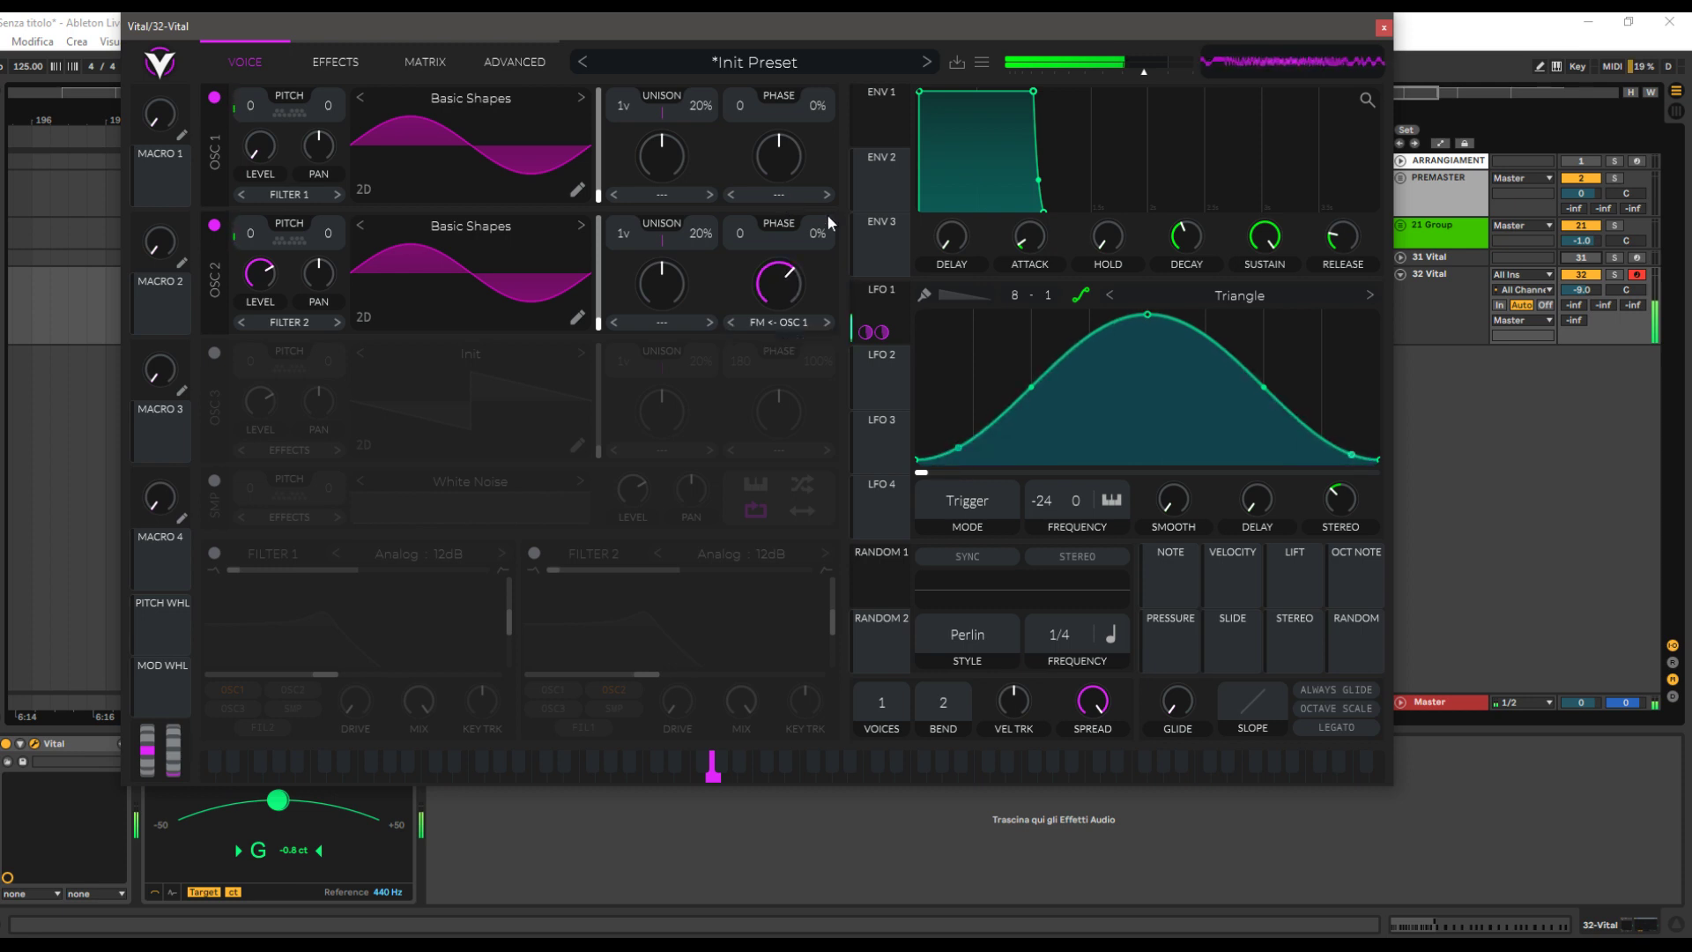
double_click(1340, 516)
Turn oscillator 2's level down to zero and enable oscillator 3 with the Basic Shapes wavetable
left_click_drag(269, 273, 283, 600)
left_click(214, 353)
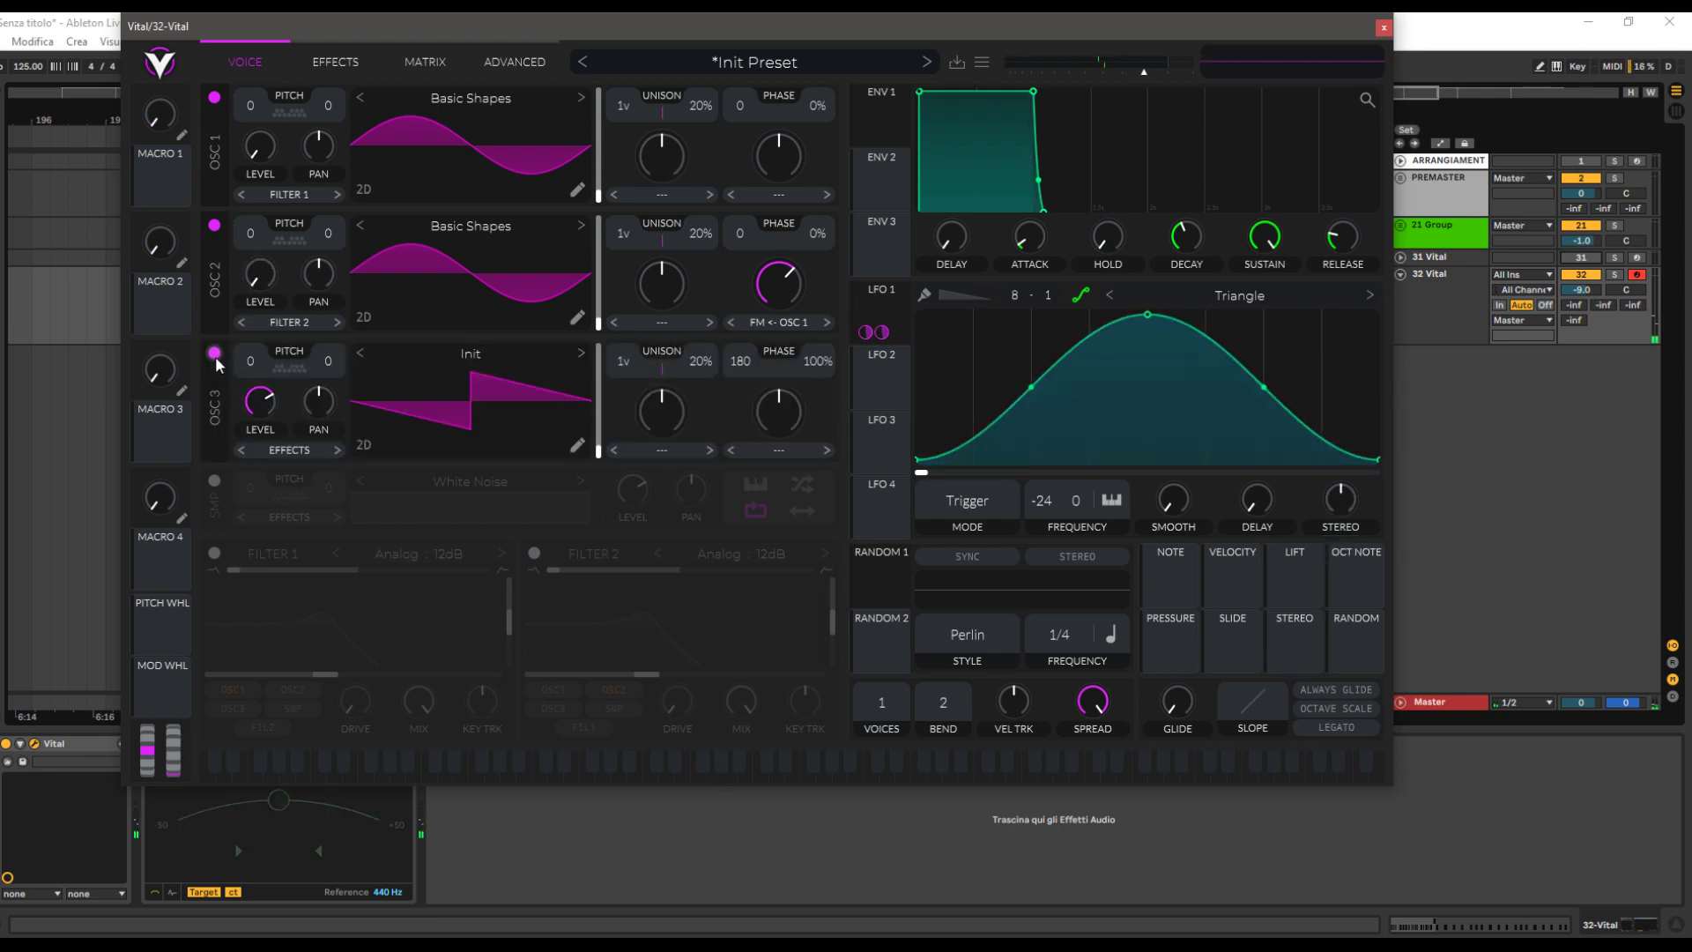
left_click(579, 353)
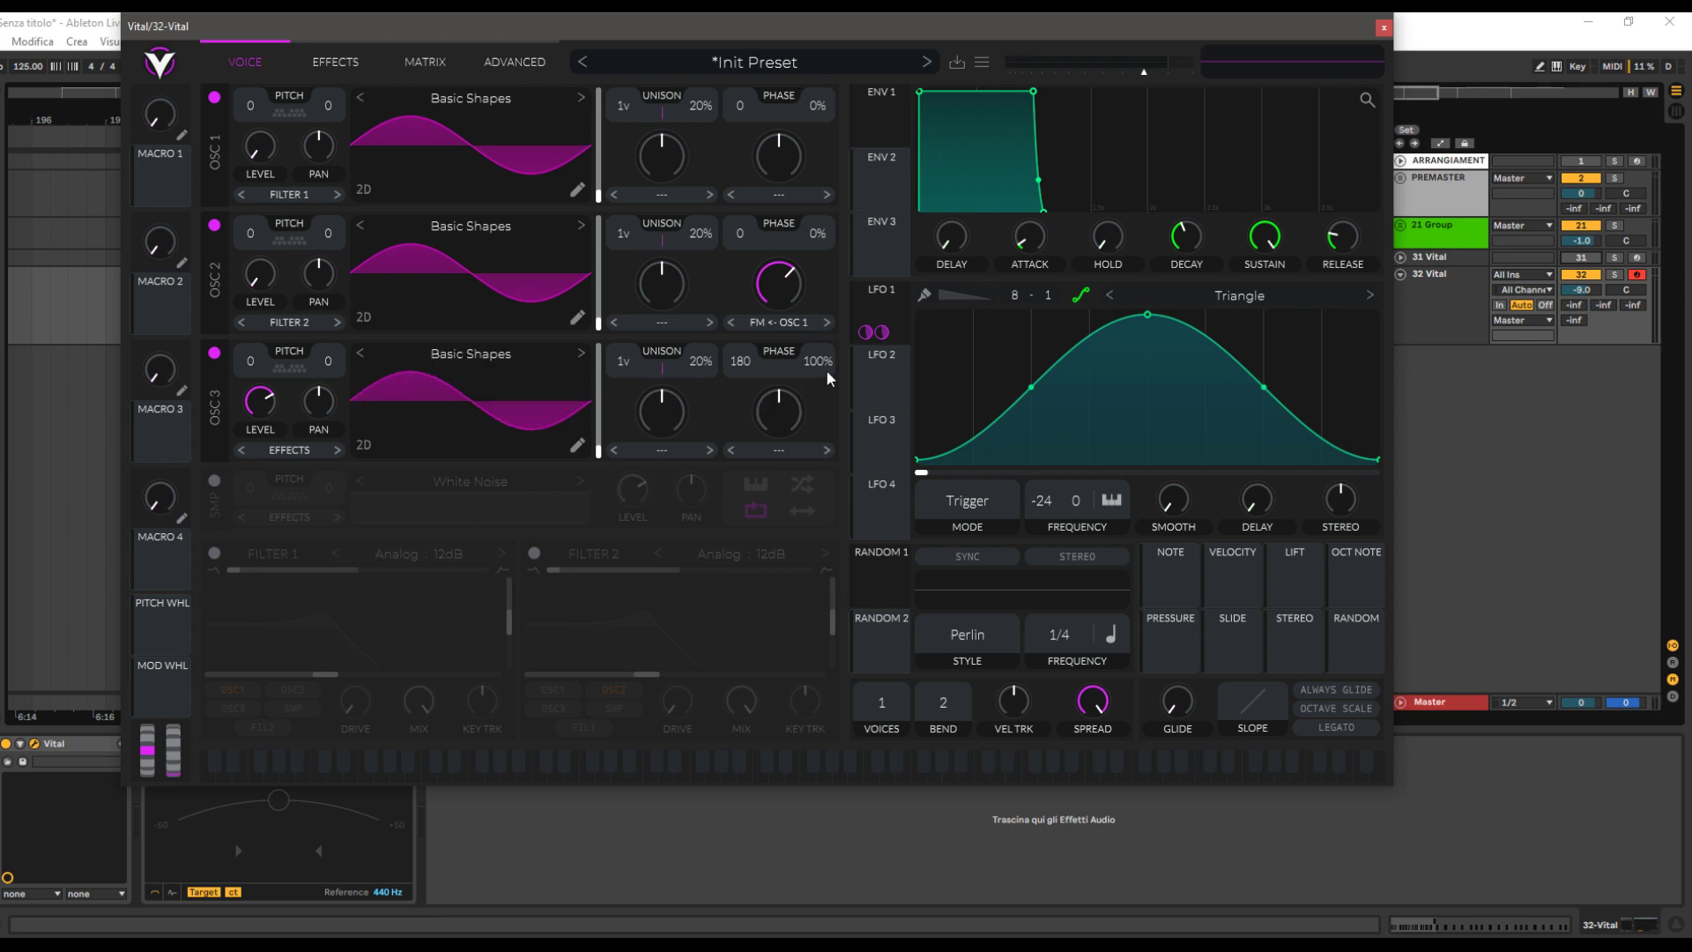
Frequency-modulate oscillator 3 with FM <- Osc 2 and raise its amount moderately from zero
key("g")
left_click_drag(774, 429, 761, 461)
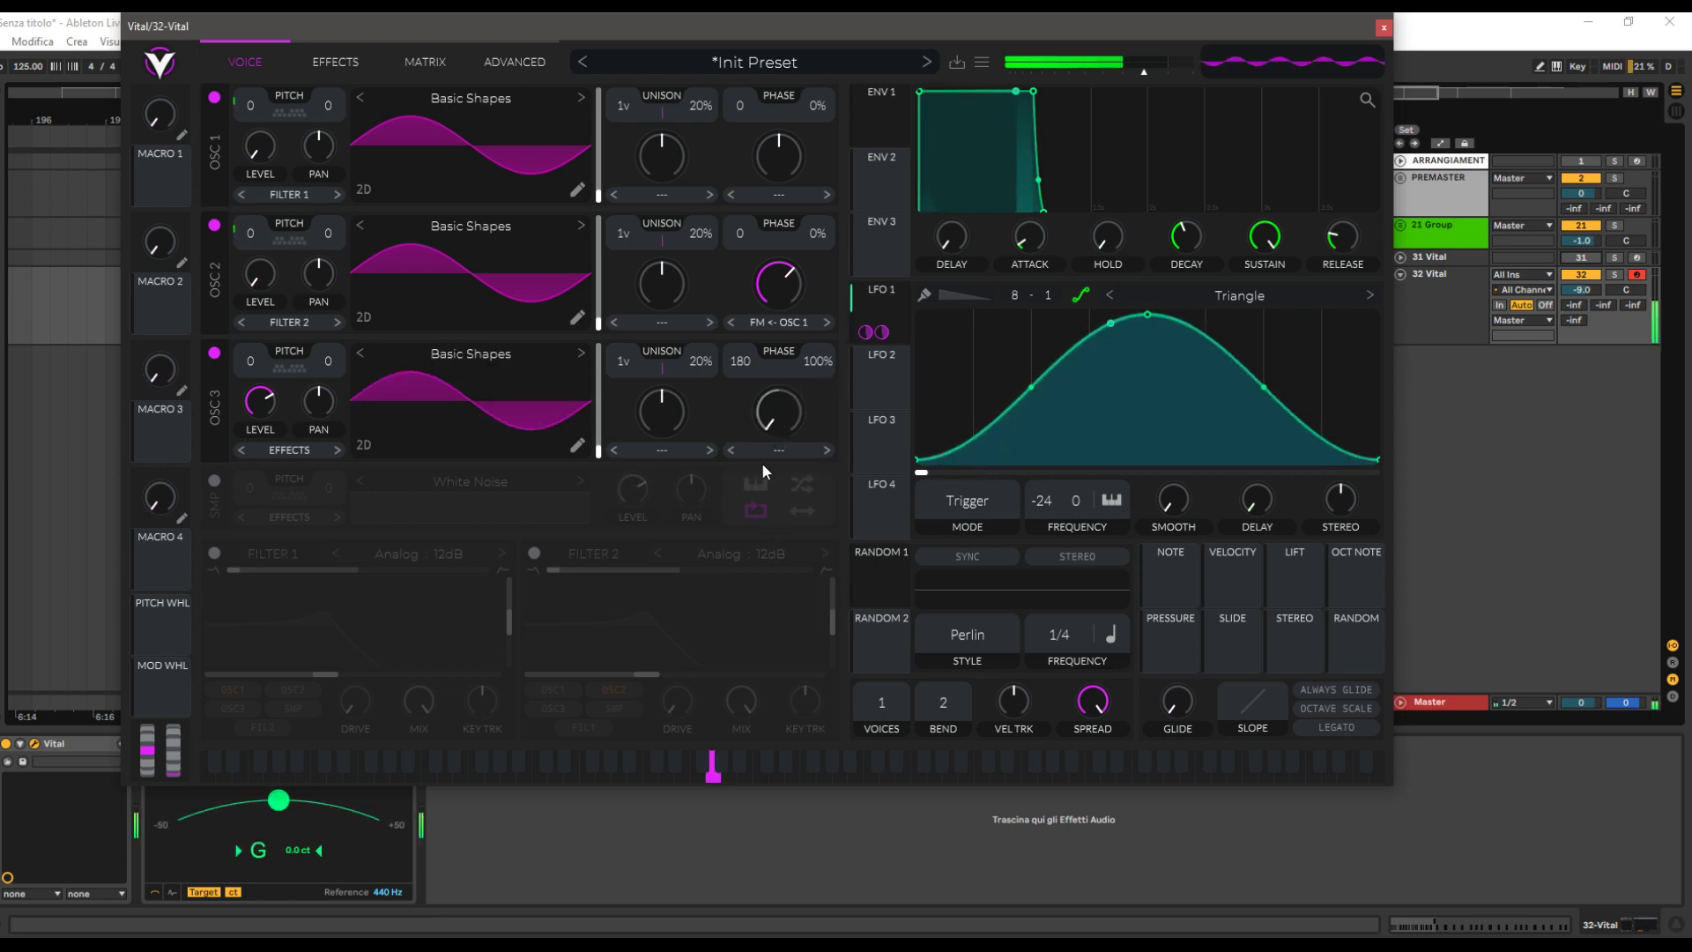
left_click(769, 450)
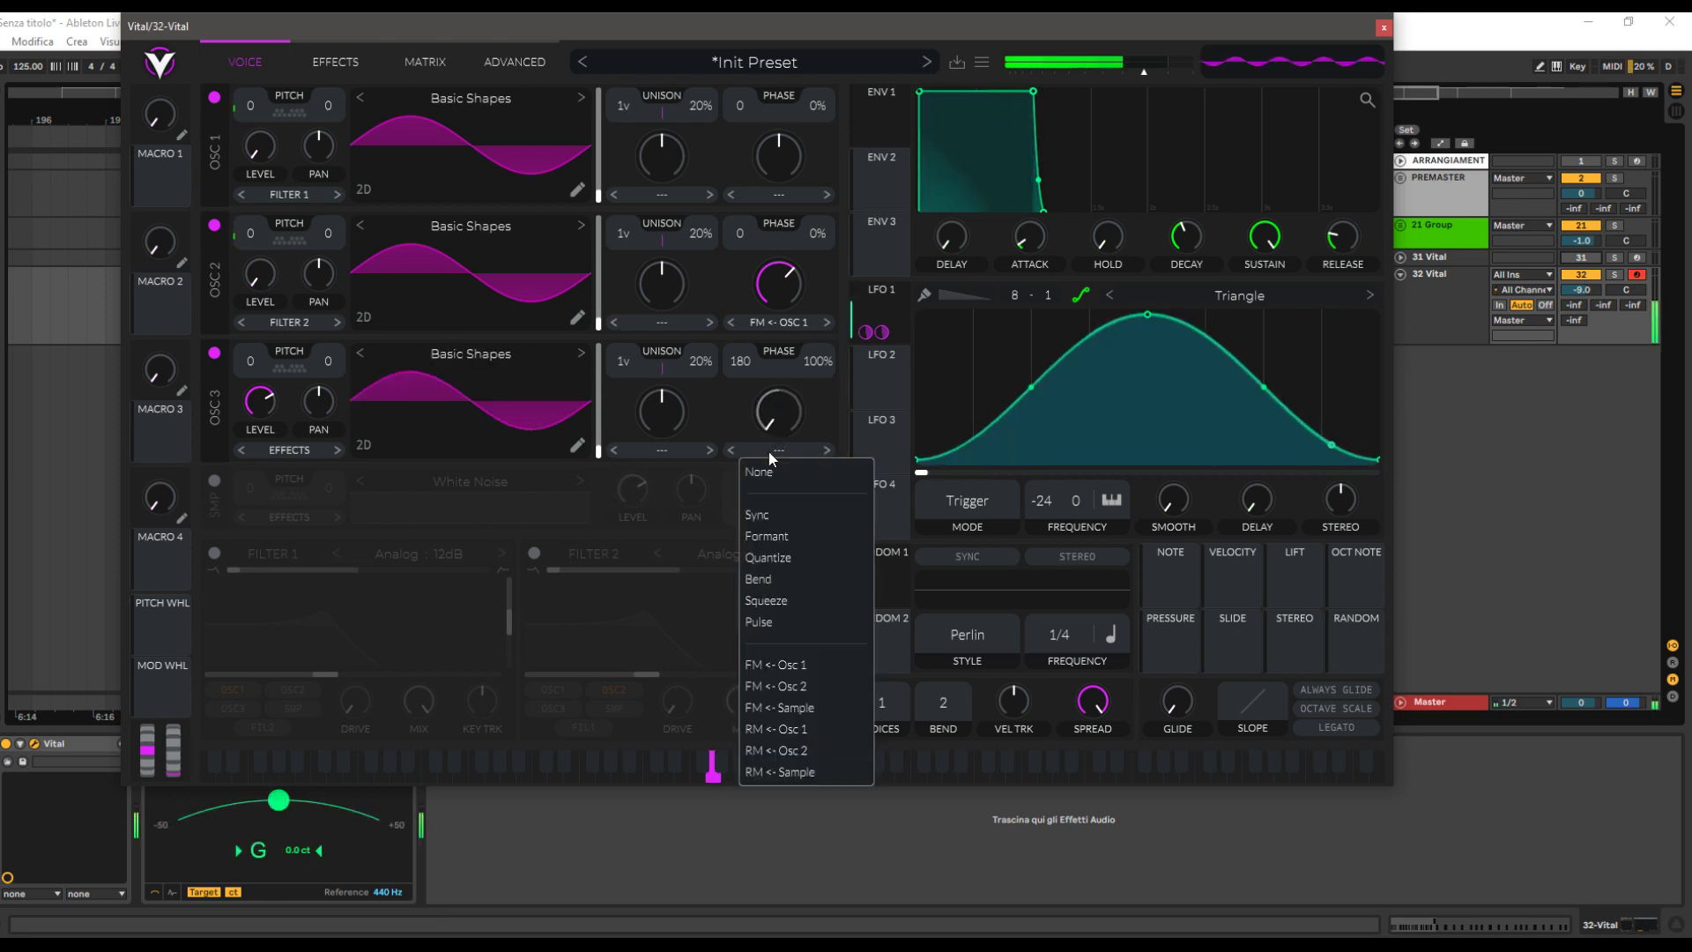
left_click(815, 684)
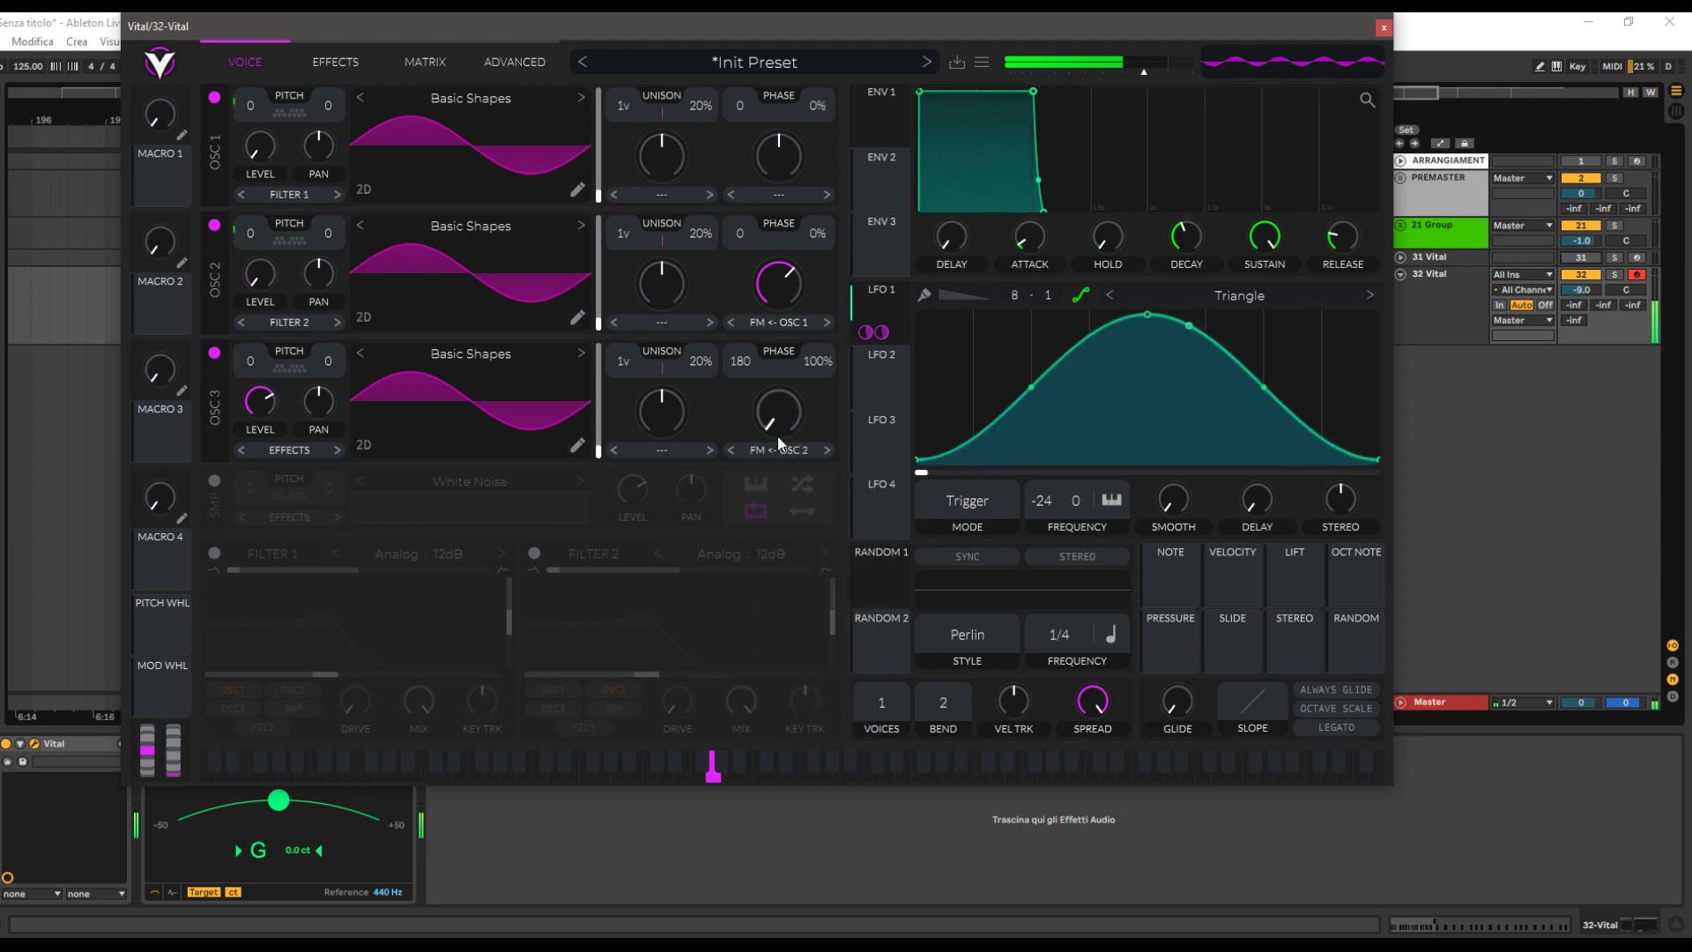
mouse_move(782, 431)
left_mouse_down()
mouse_move(804, 363)
mouse_move(795, 407)
left_mouse_up()
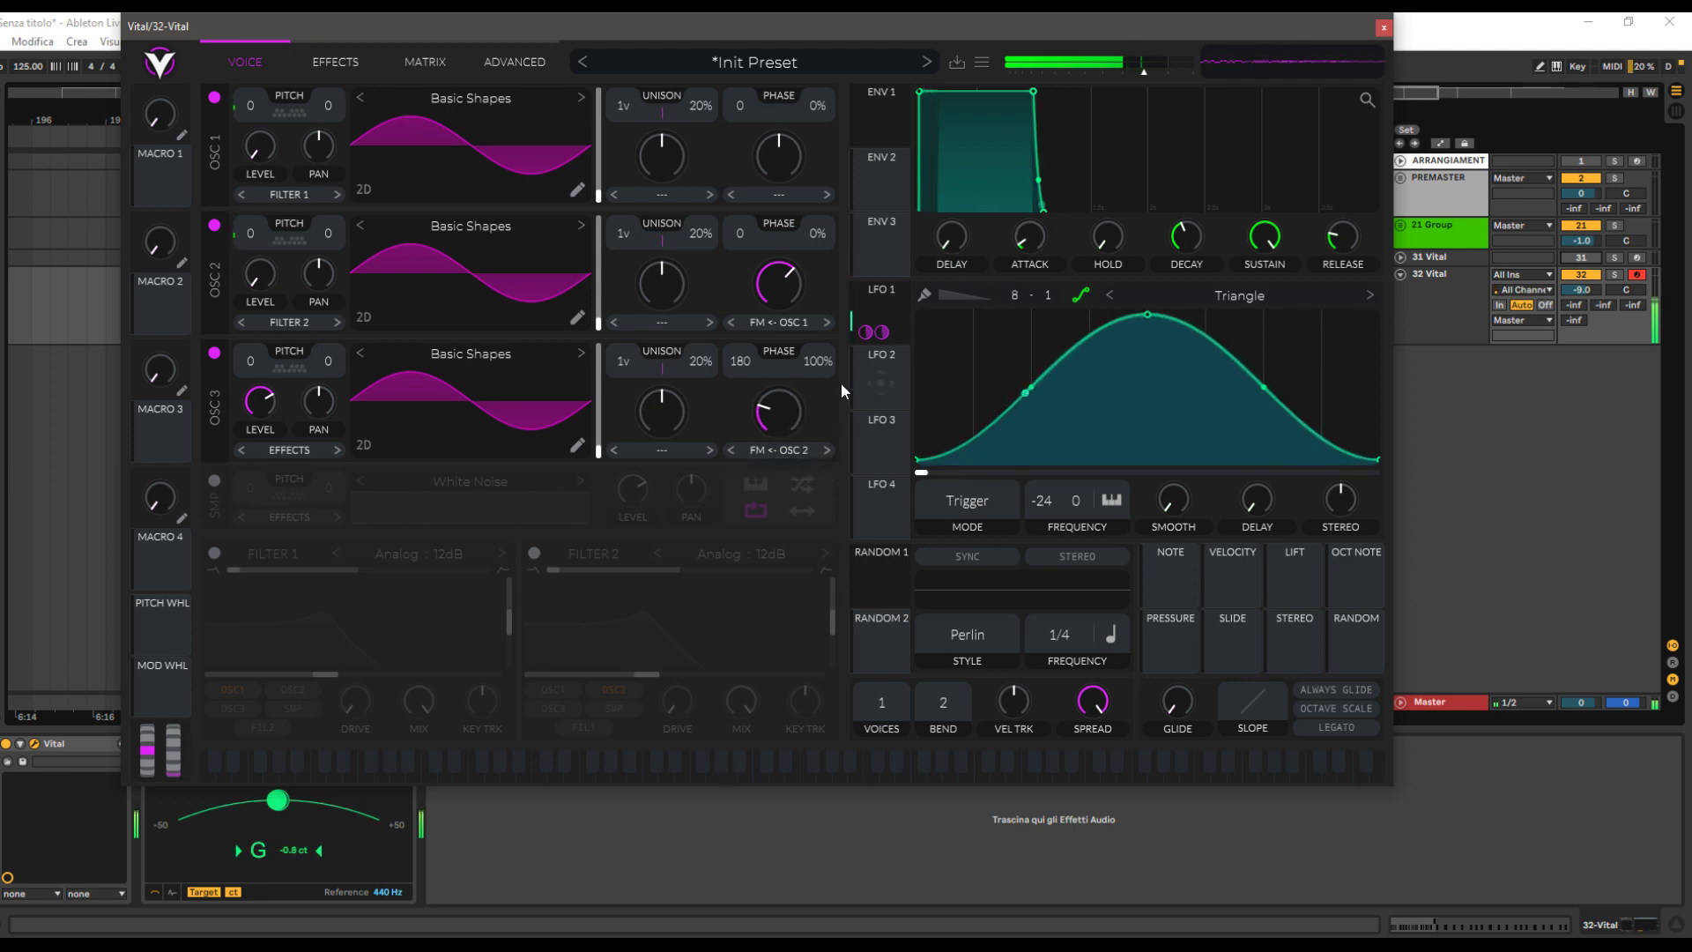
Play a test note and turn LFO 1's stereo offset below its centre setting
key("g")
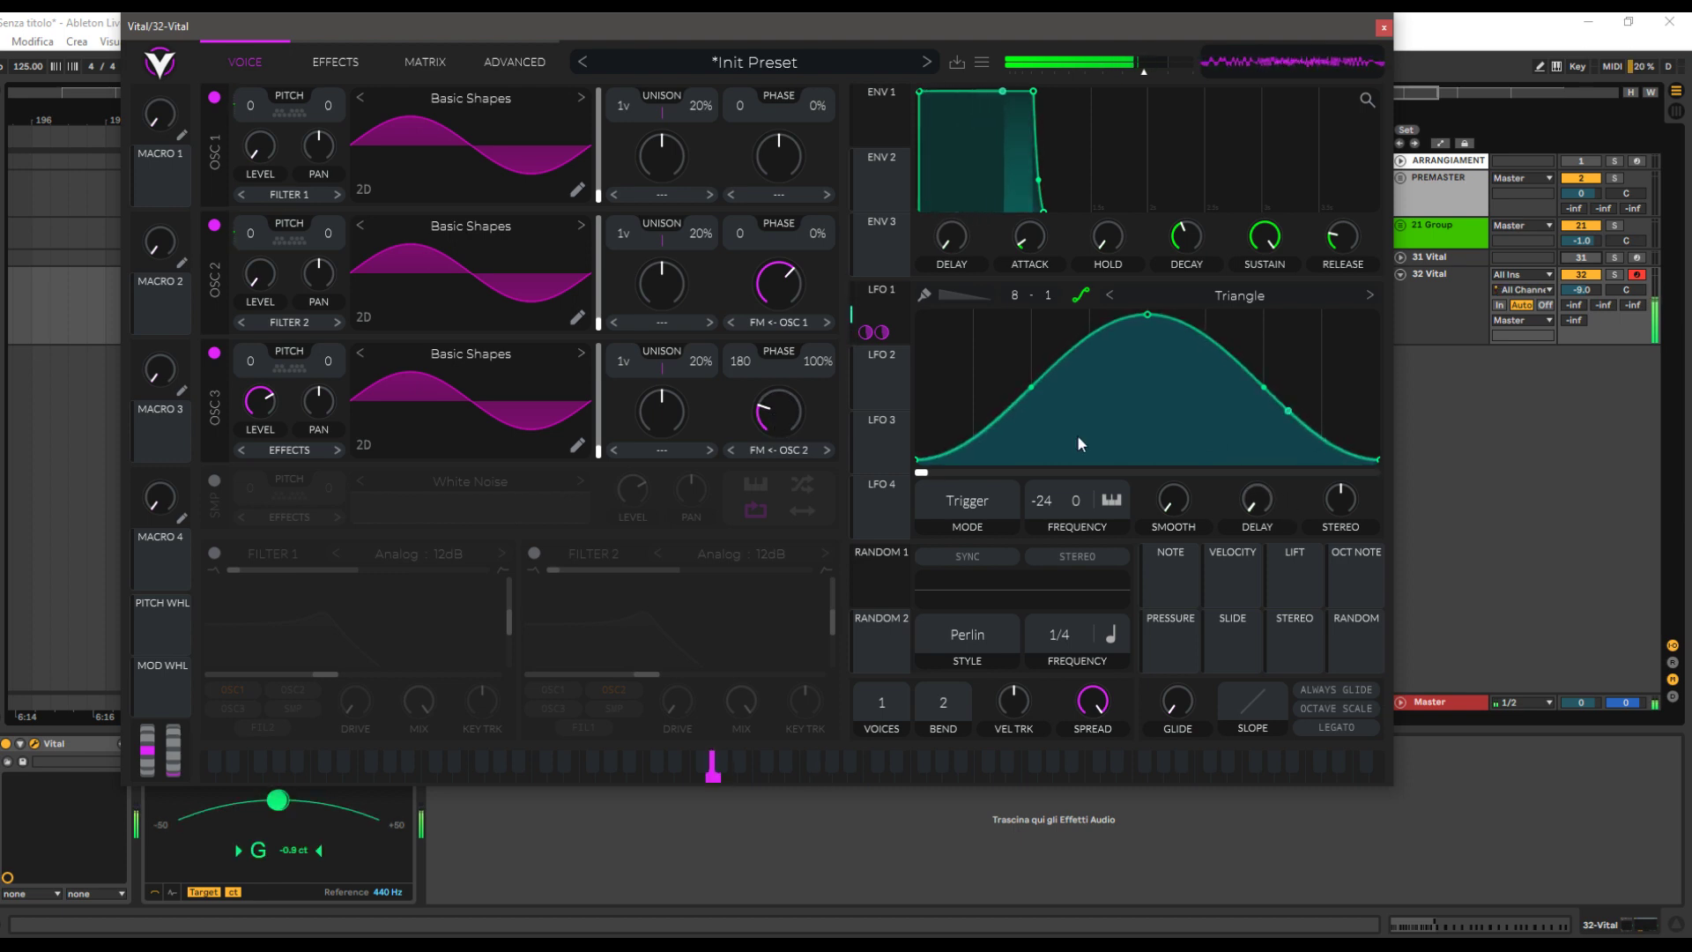
left_click(865, 308)
left_click_drag(1327, 504, 1320, 523)
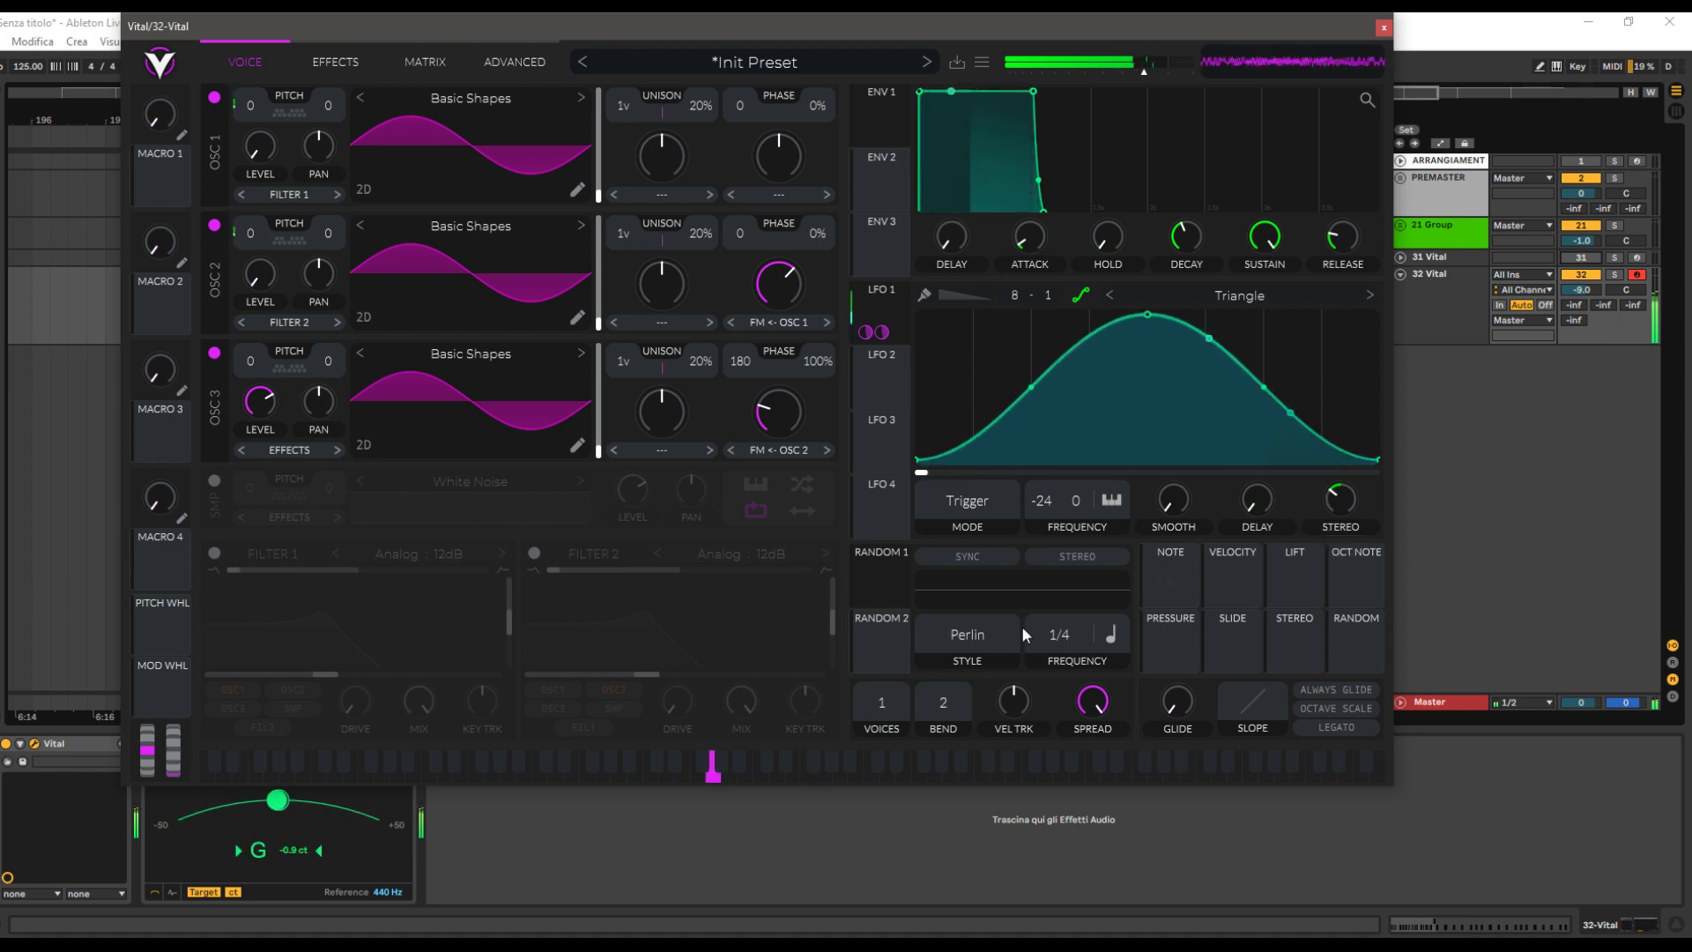
Enable filter 1 as a band-pass with a raised cutoff and route only oscillator 3 into it
left_click(234, 690)
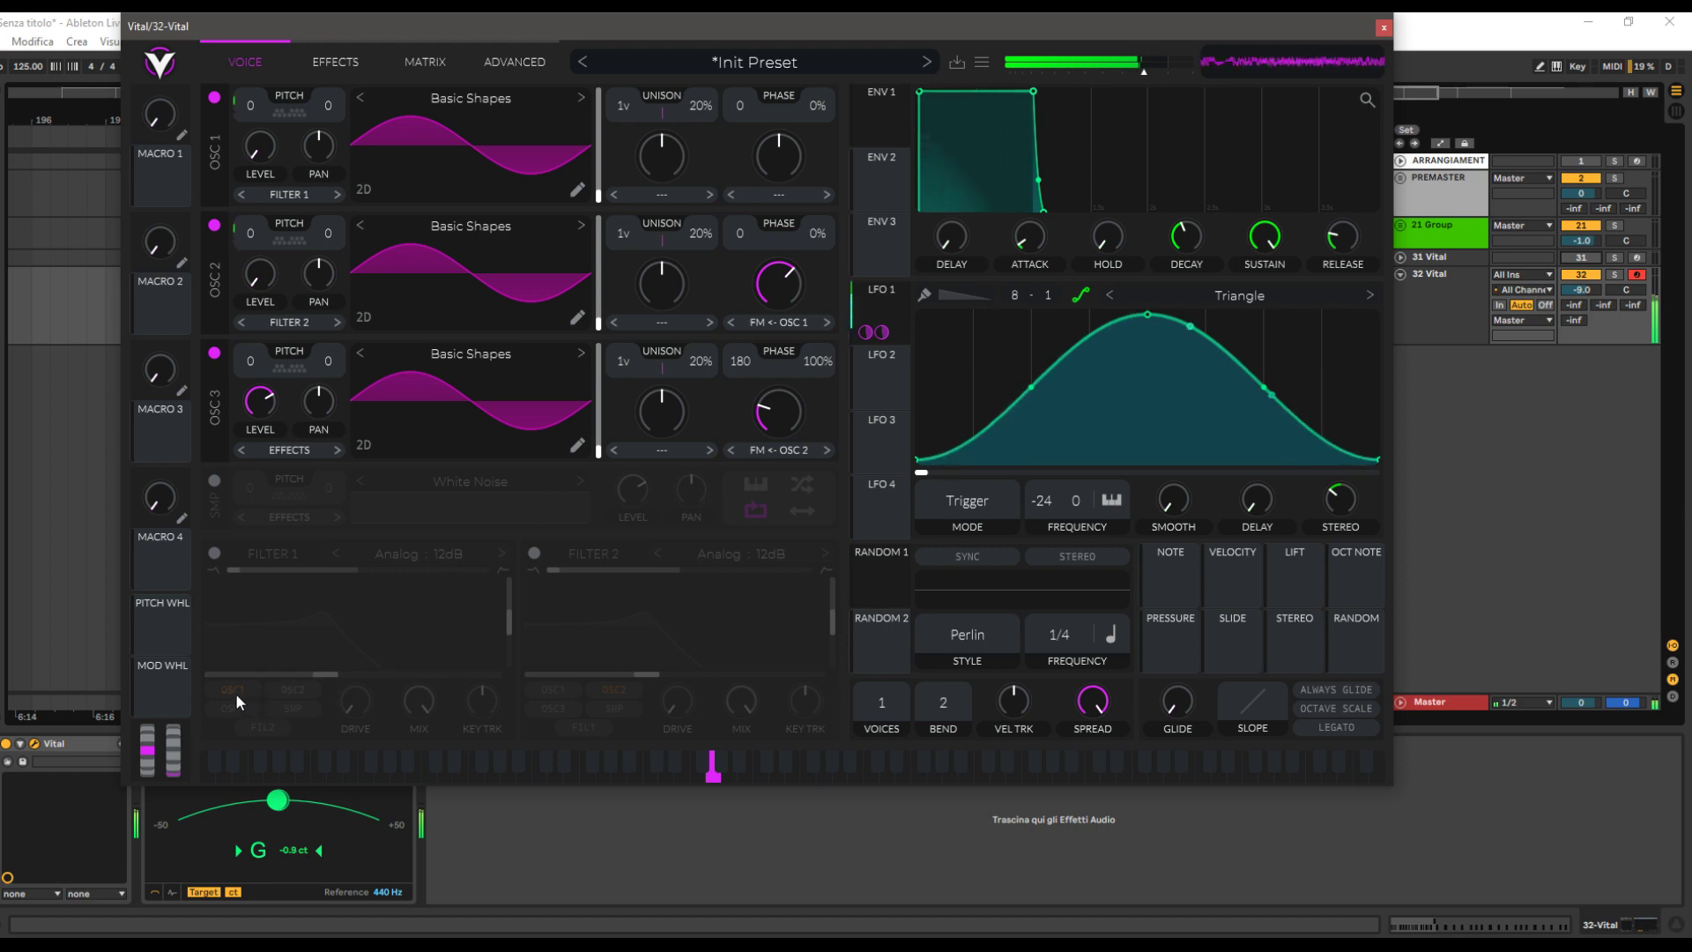
left_click(215, 552)
left_click_drag(251, 572, 354, 577)
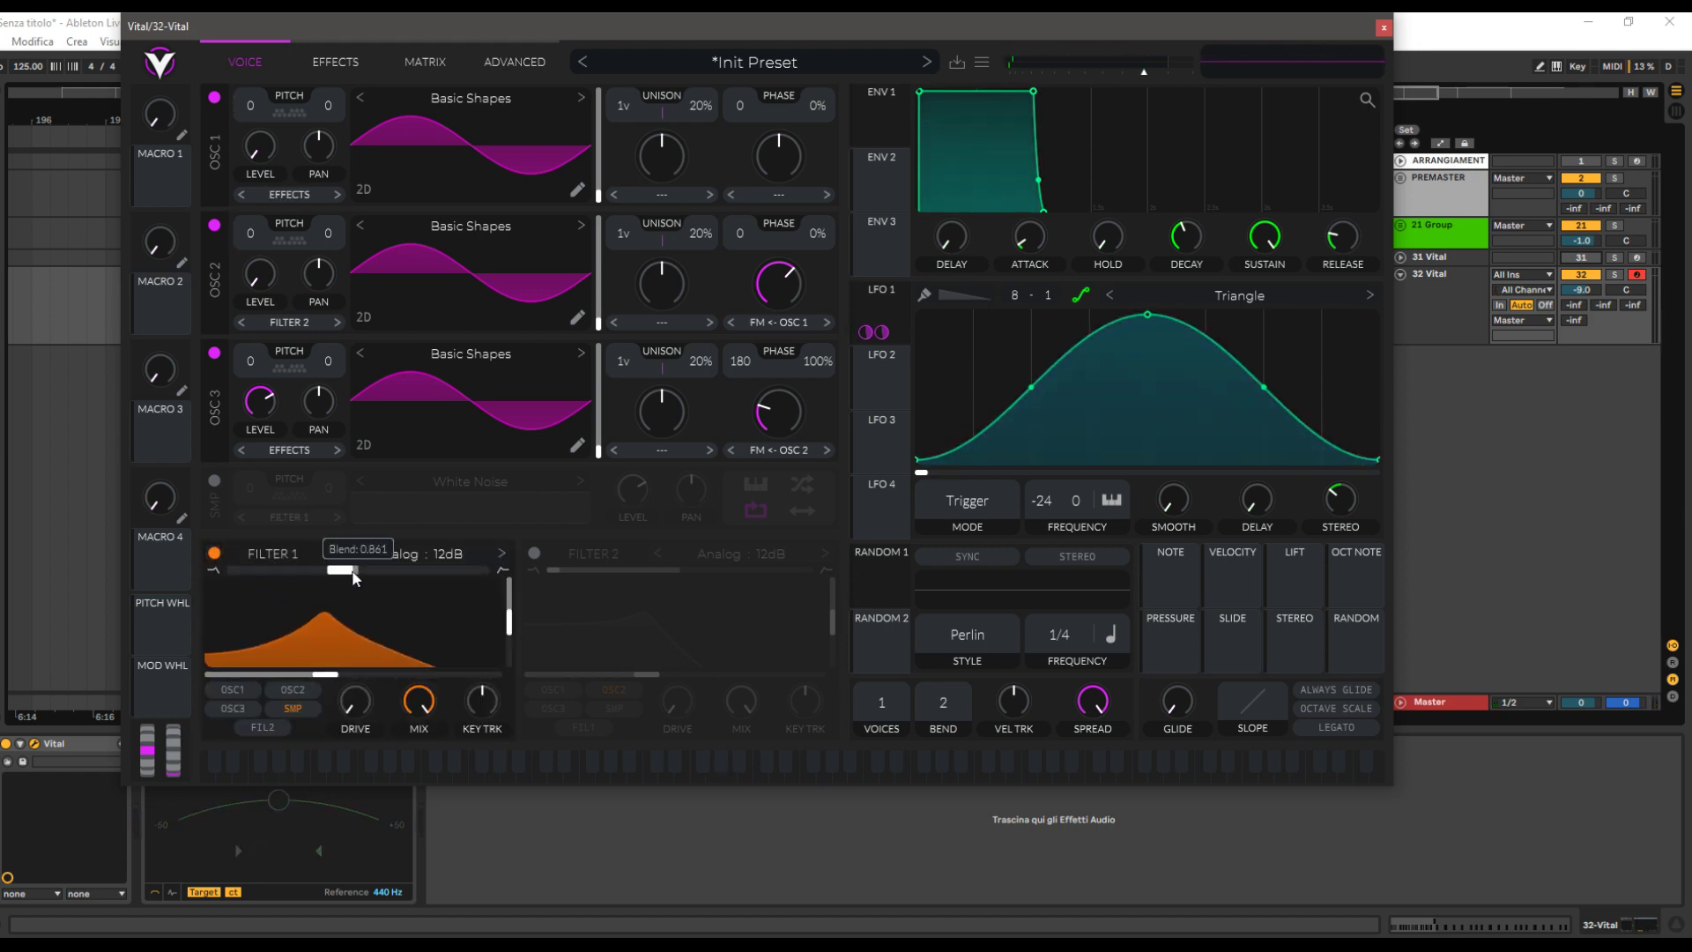
left_click_drag(331, 679, 407, 642)
left_click(283, 700)
left_click(256, 703)
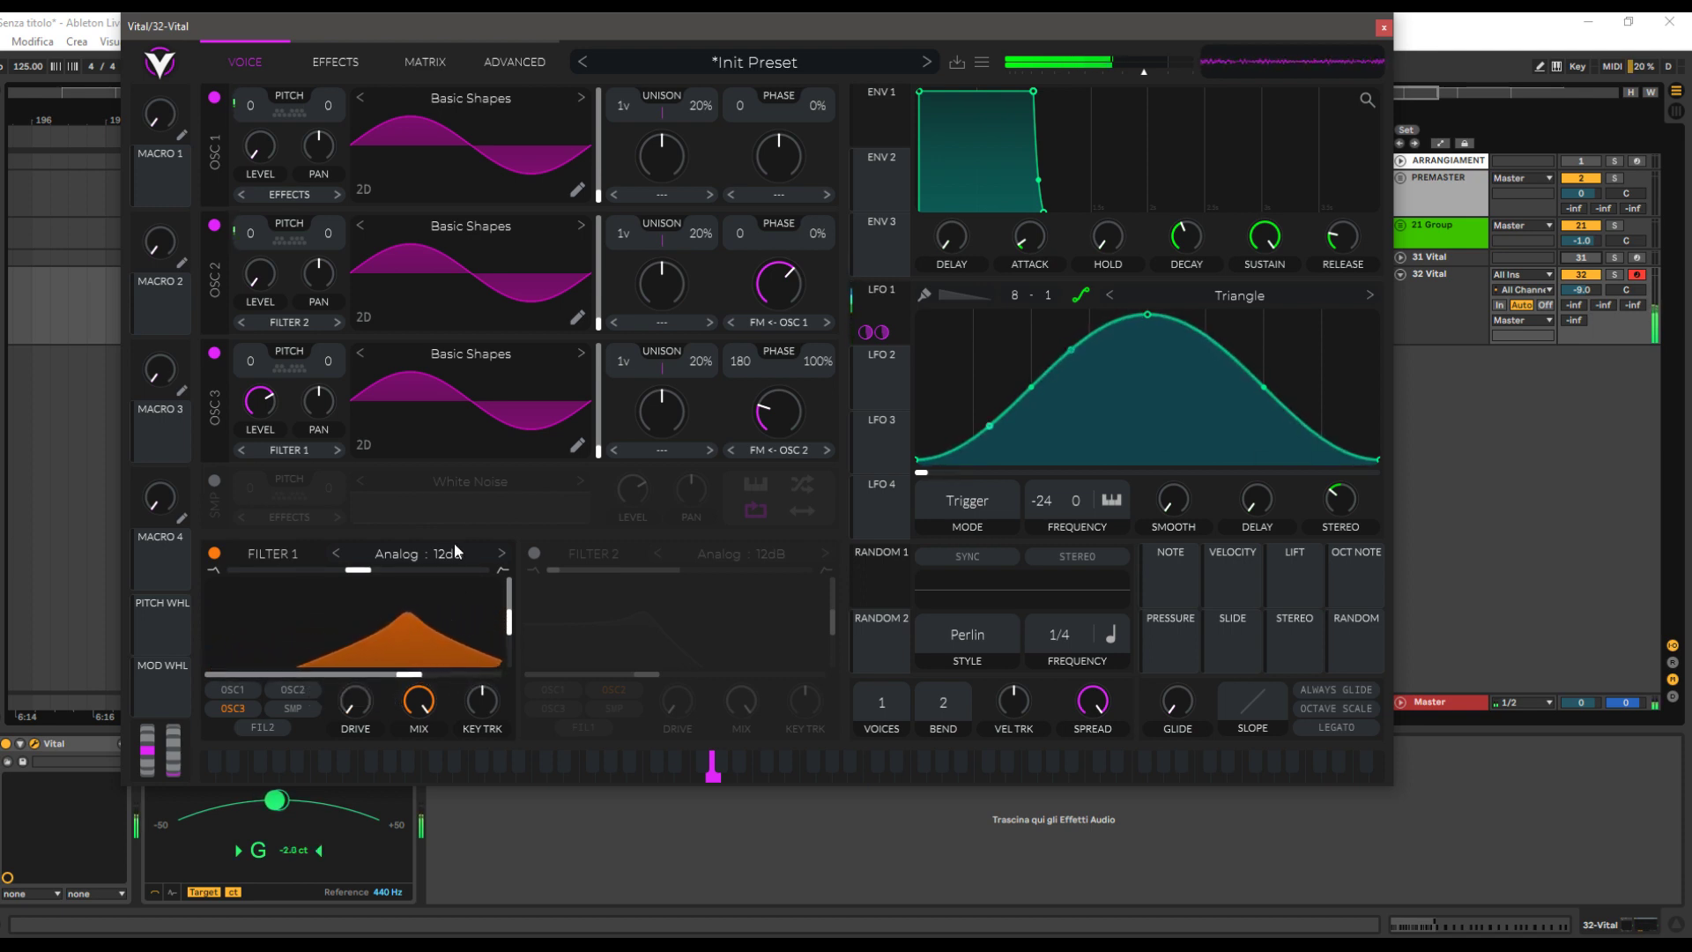
Switch filter 1 to the Dirty 12dB model, raise its drive and sweep its cutoff
left_click(456, 551)
left_click(553, 584)
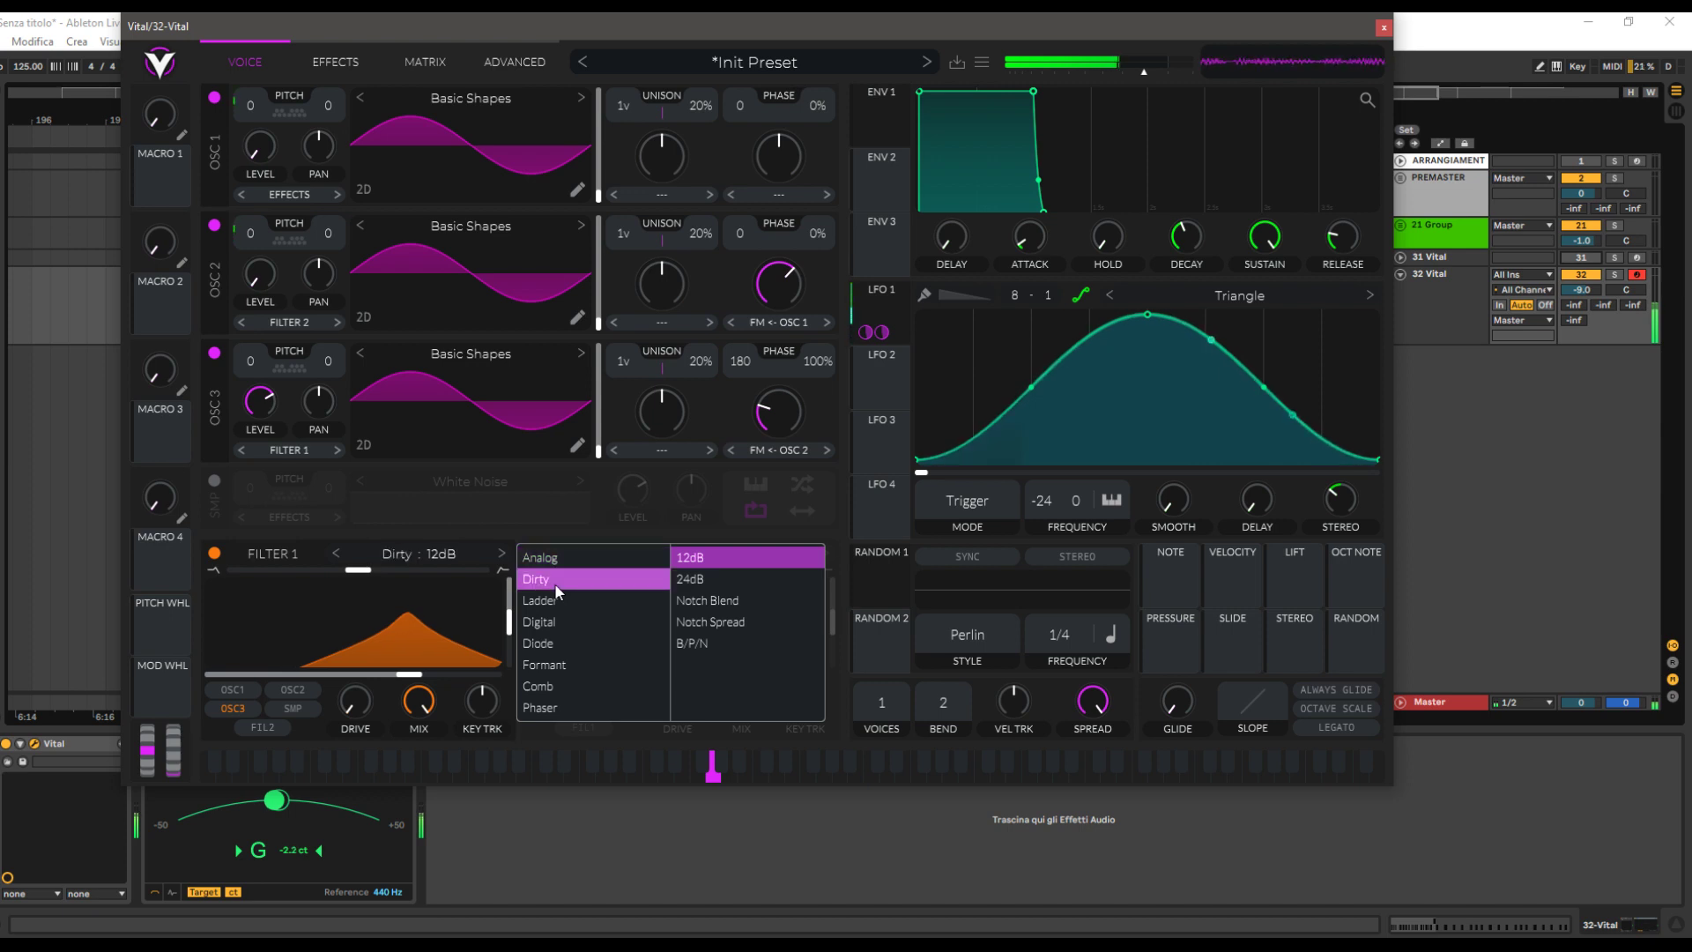
left_click_drag(407, 675, 385, 689)
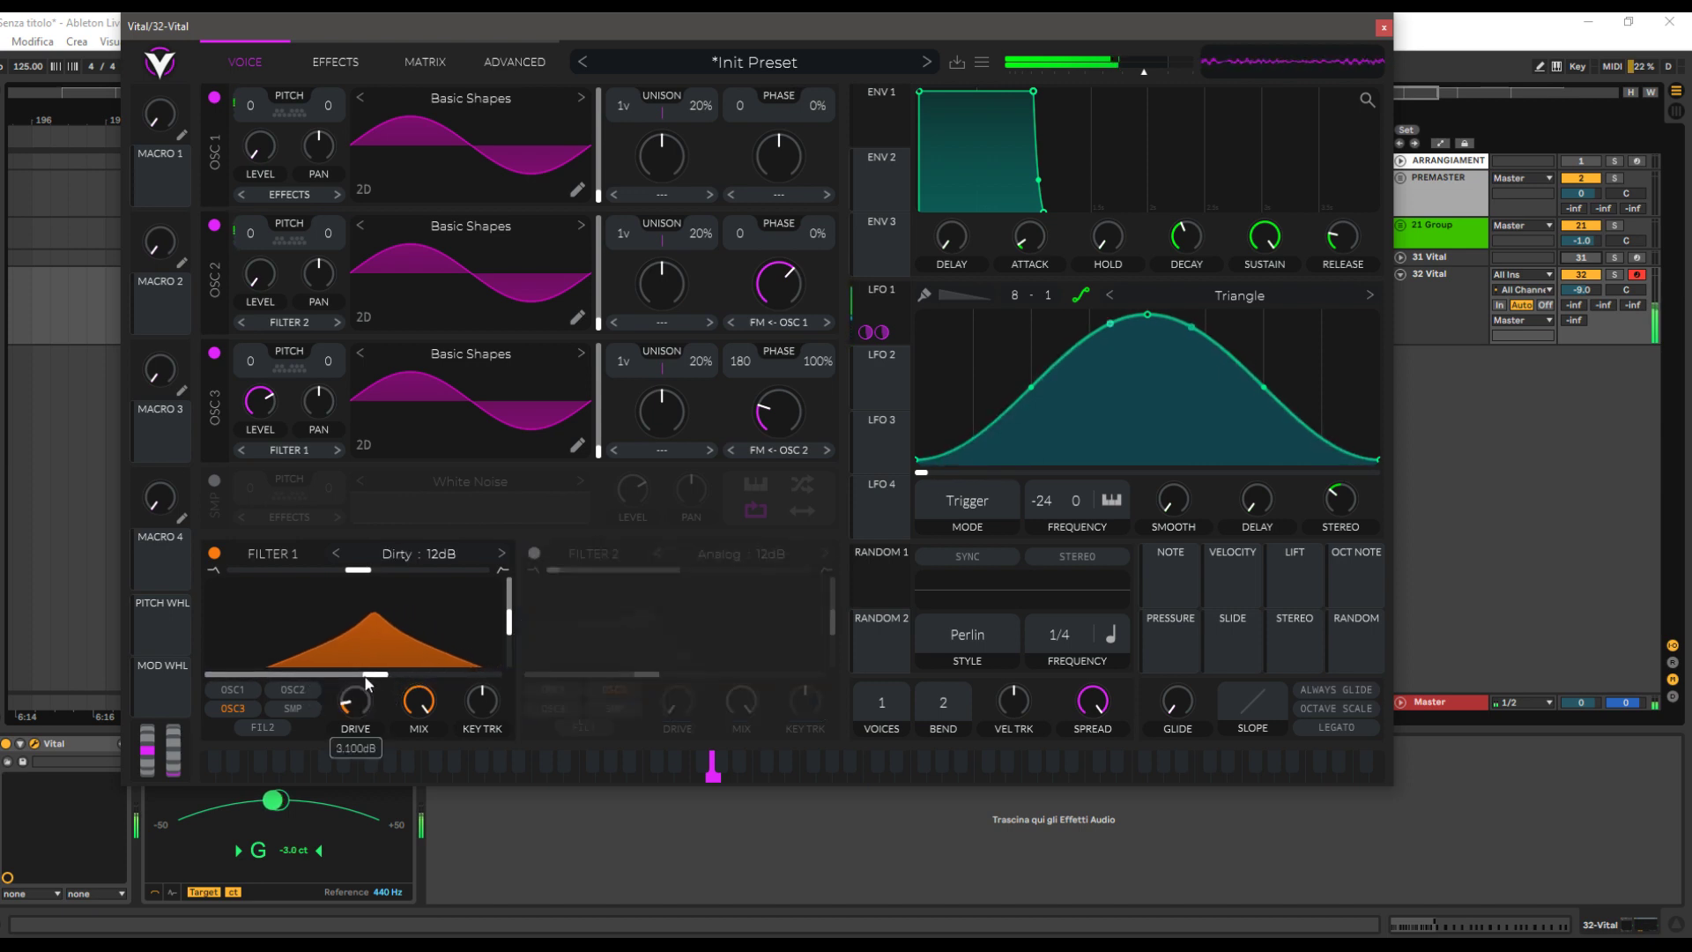
mouse_move(377, 675)
left_mouse_down()
mouse_move(468, 670)
mouse_move(256, 675)
mouse_move(400, 688)
mouse_move(309, 678)
mouse_move(372, 684)
left_mouse_up()
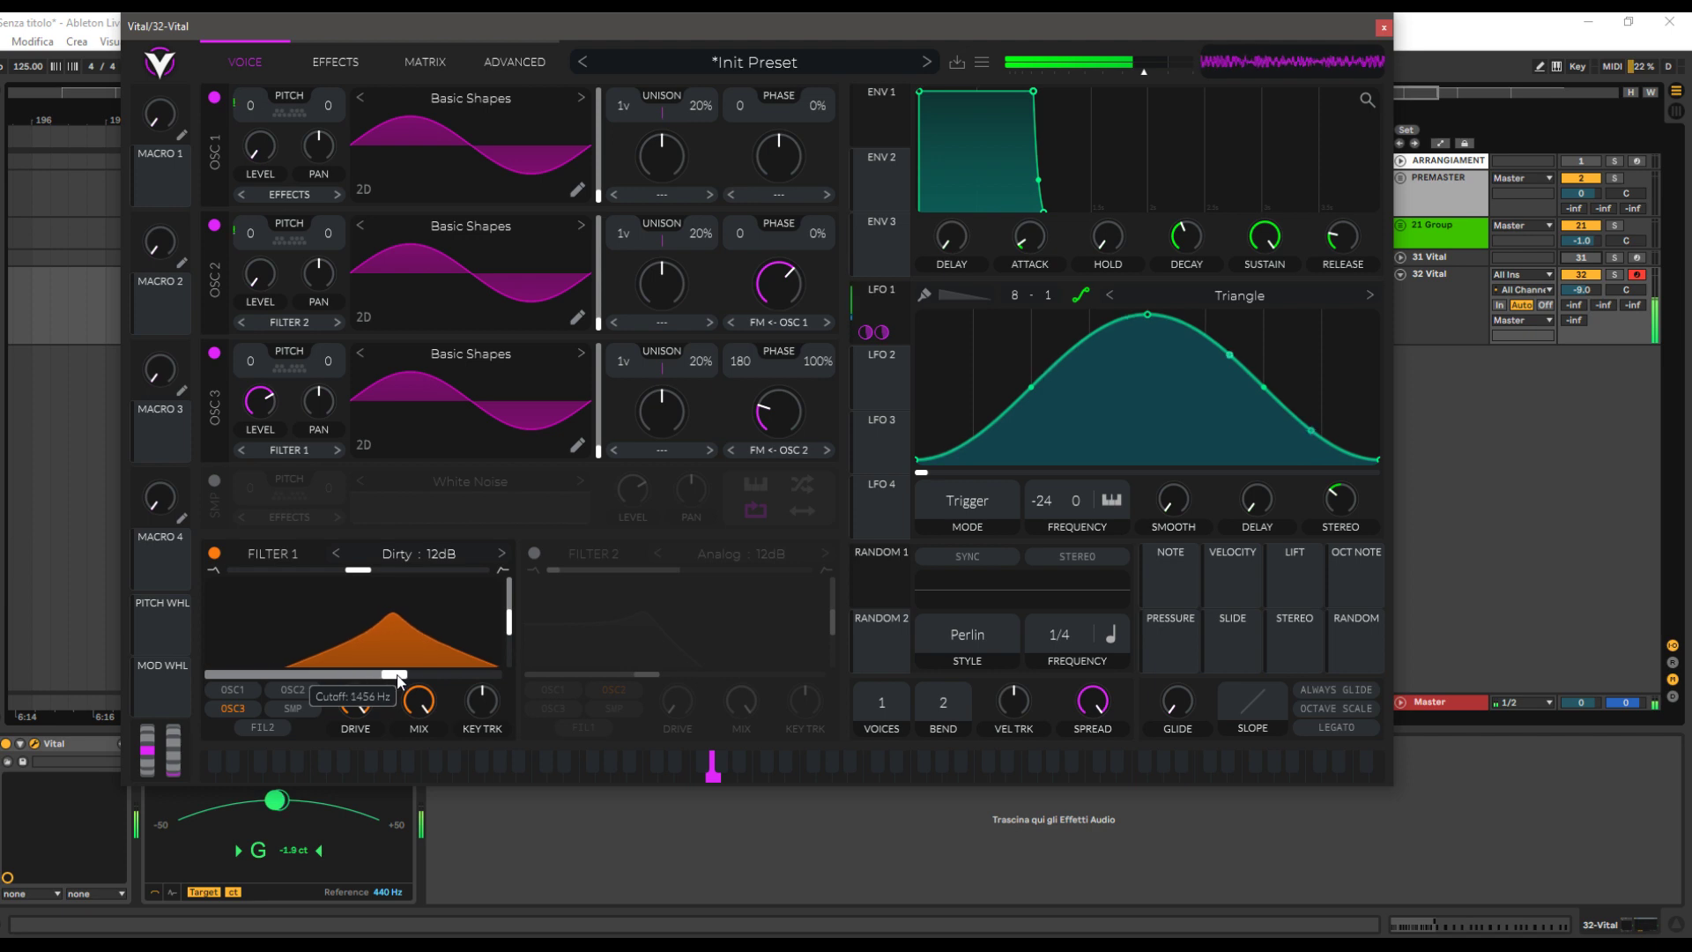
Lower filter 1's cutoff to about 445 Hz and modulate it with the Random source by a small amount
left_click_drag(393, 674, 351, 684)
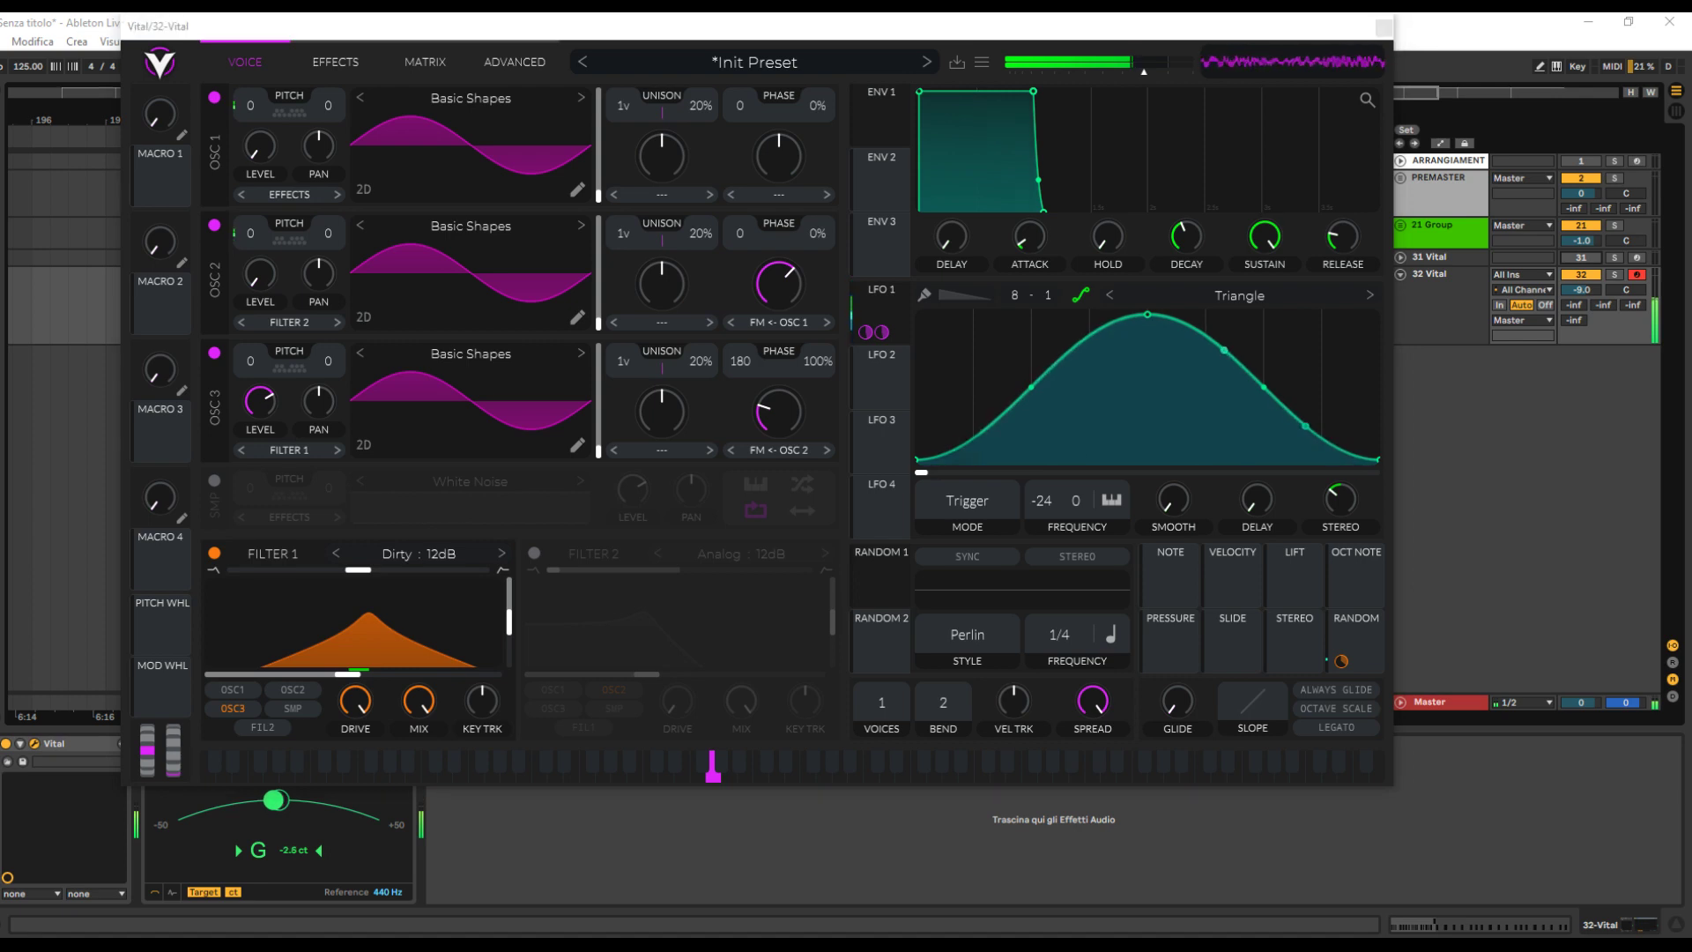
left_click(353, 681)
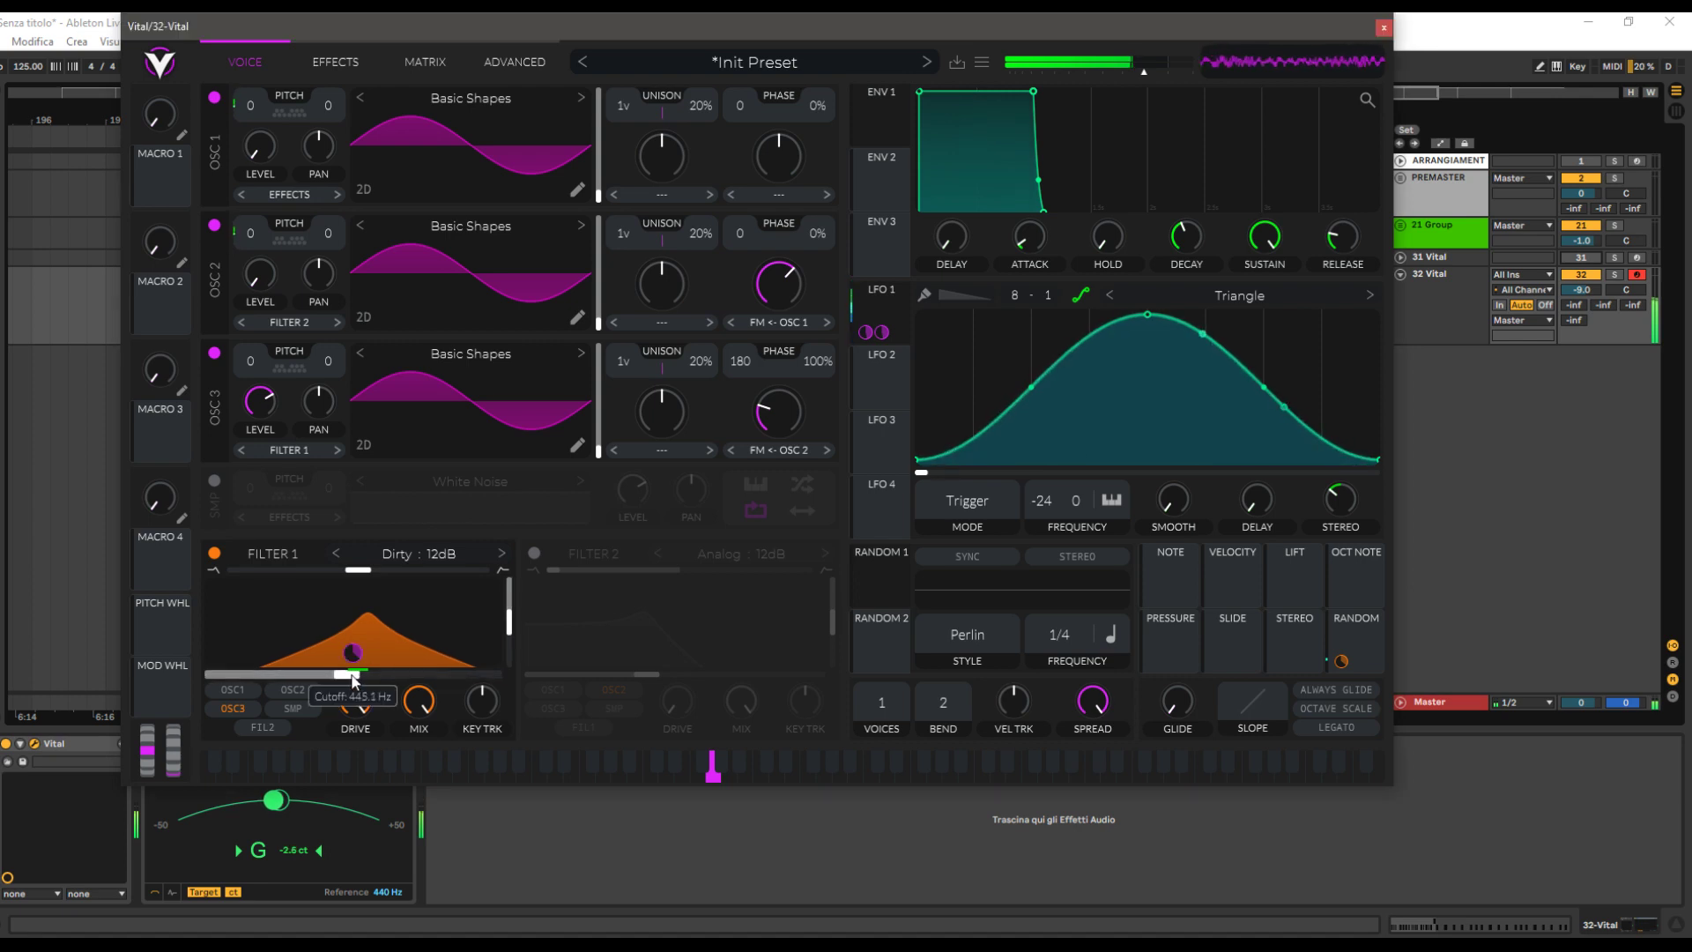
left_click_drag(353, 679, 353, 681)
mouse_move(355, 656)
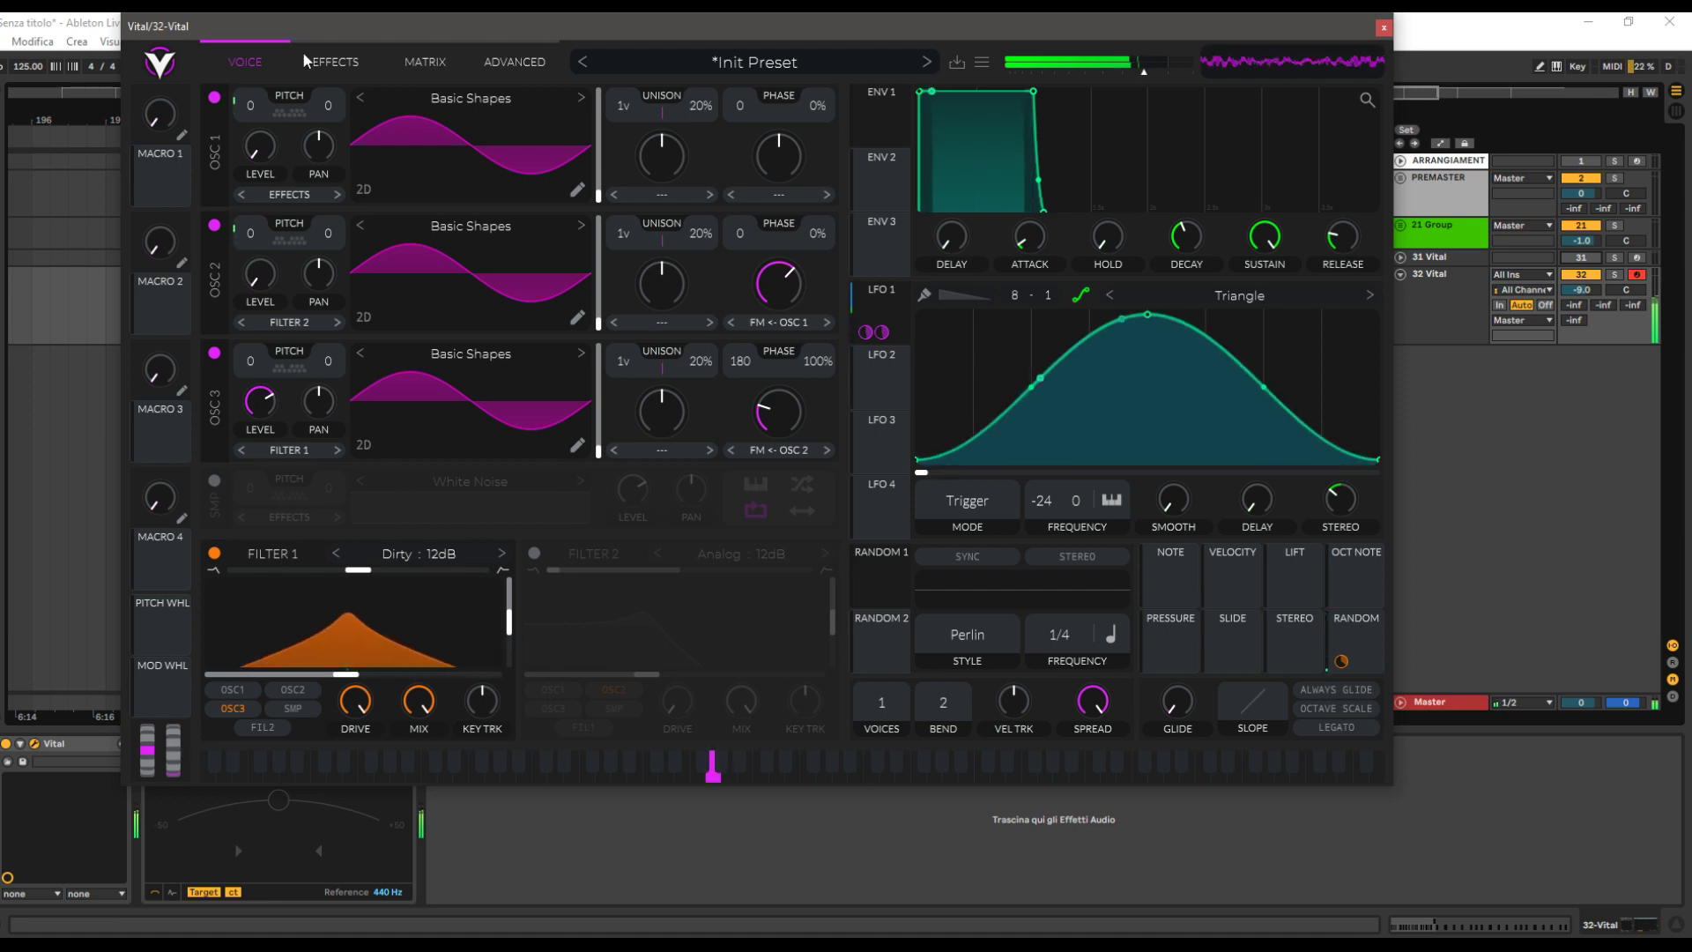
Enable the Delay effect and set its mode to Ping Pong
left_click(336, 63)
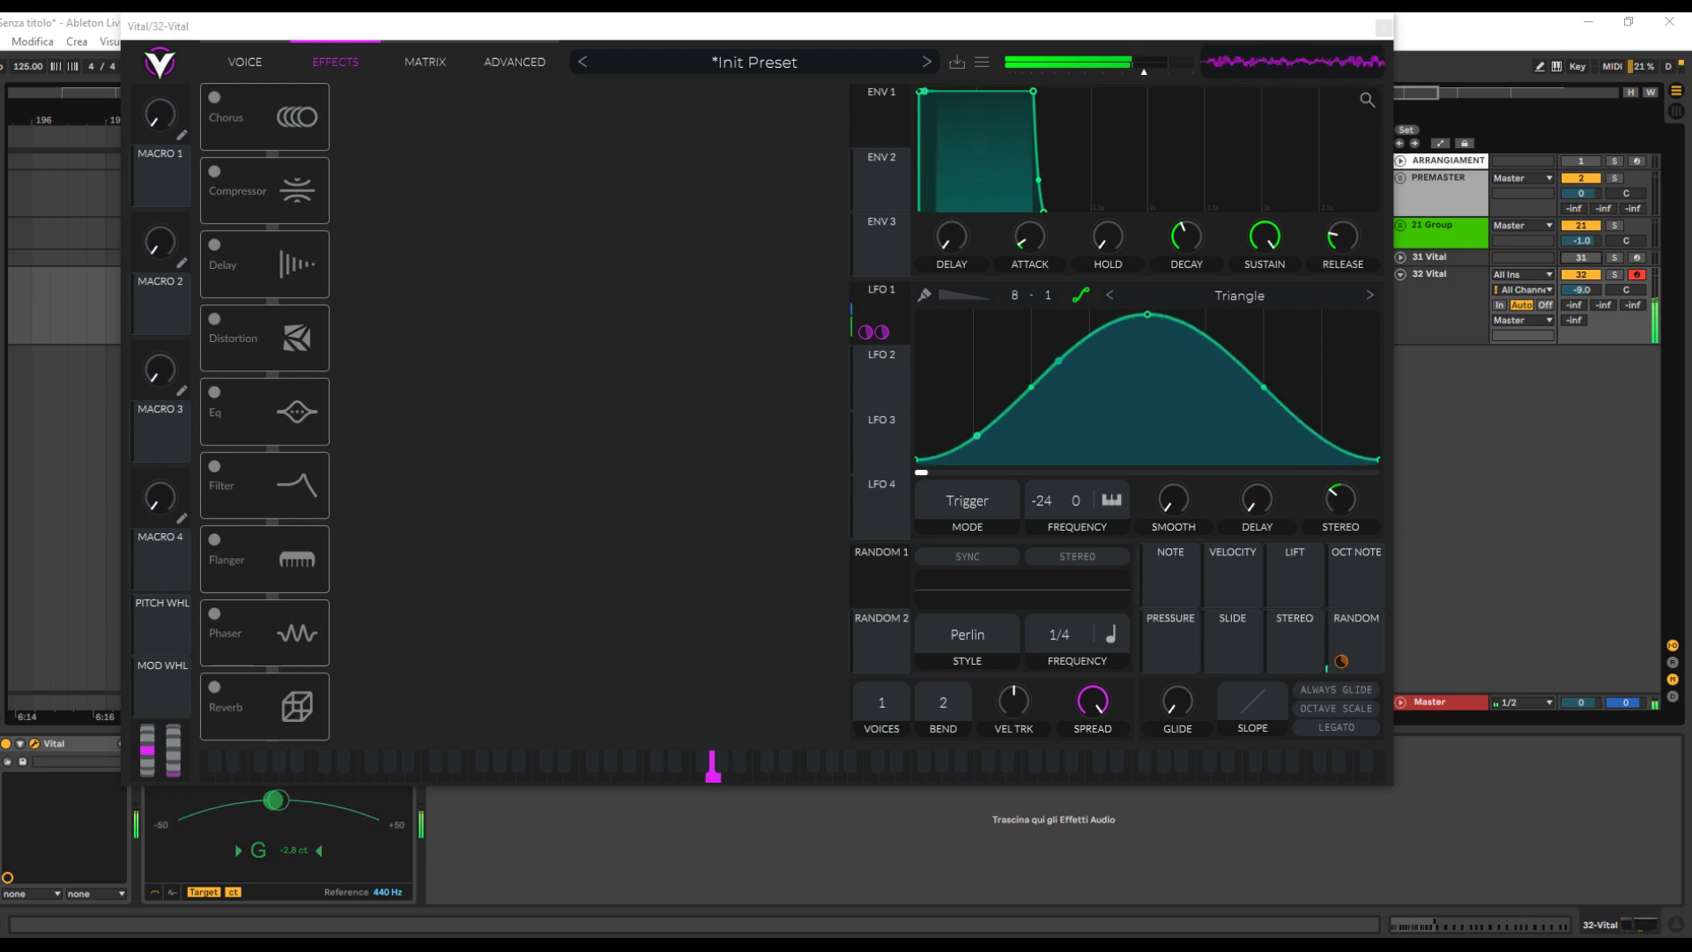
left_click(217, 248)
left_click(447, 172)
left_click(432, 235)
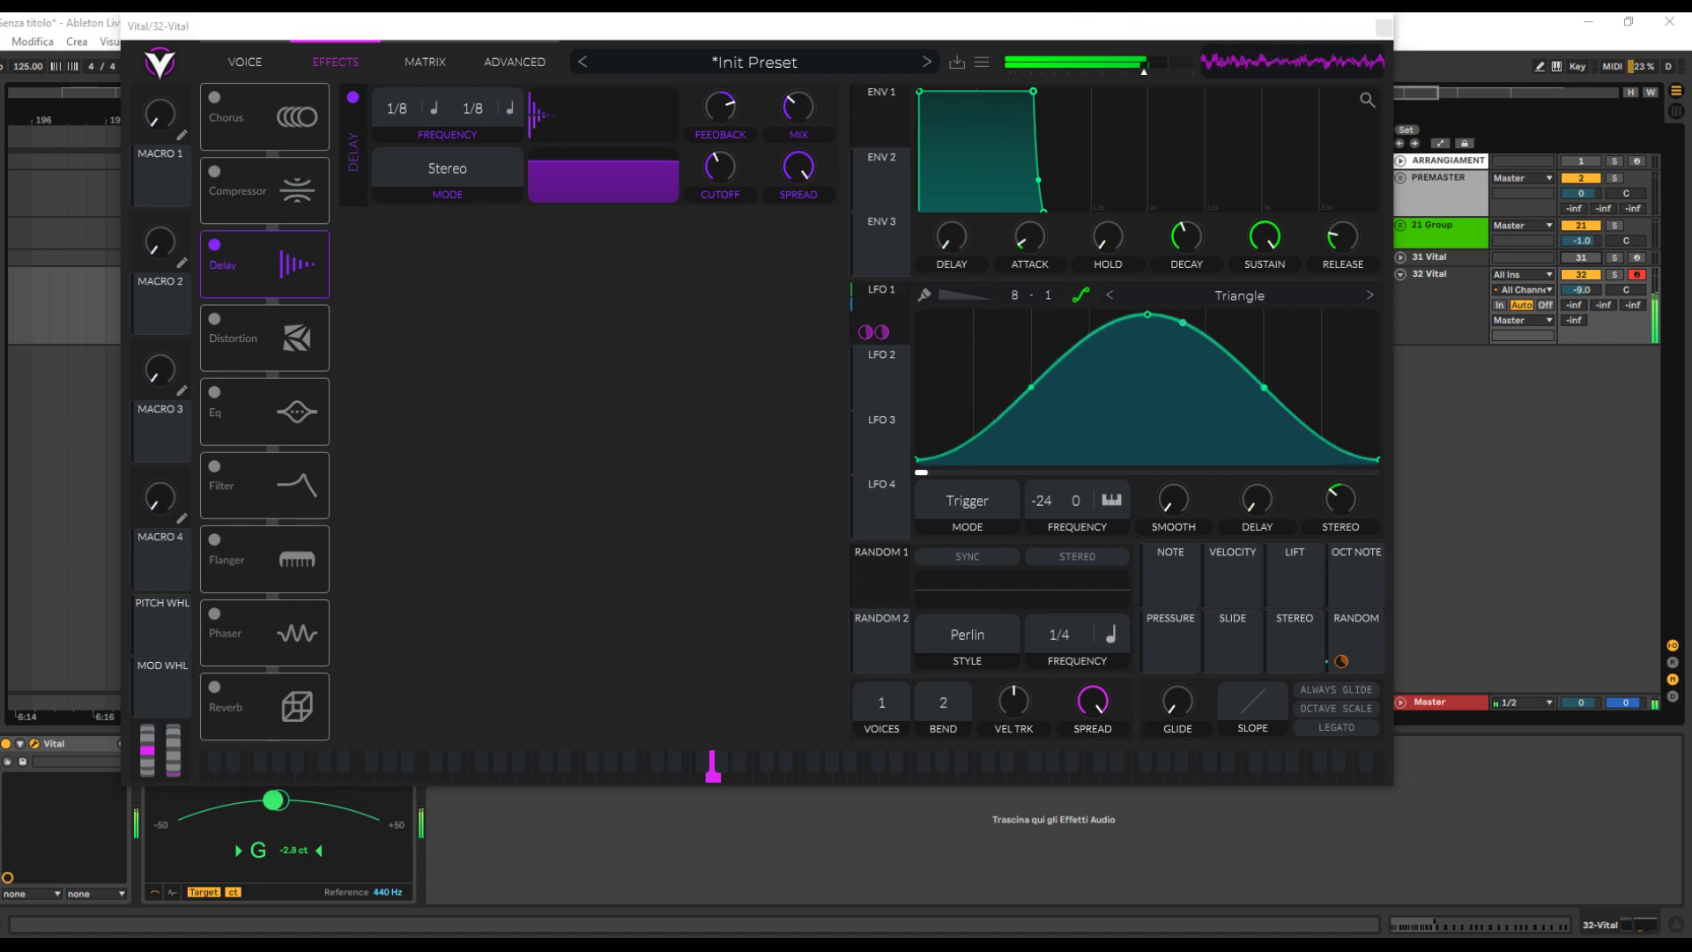
left_click(456, 161)
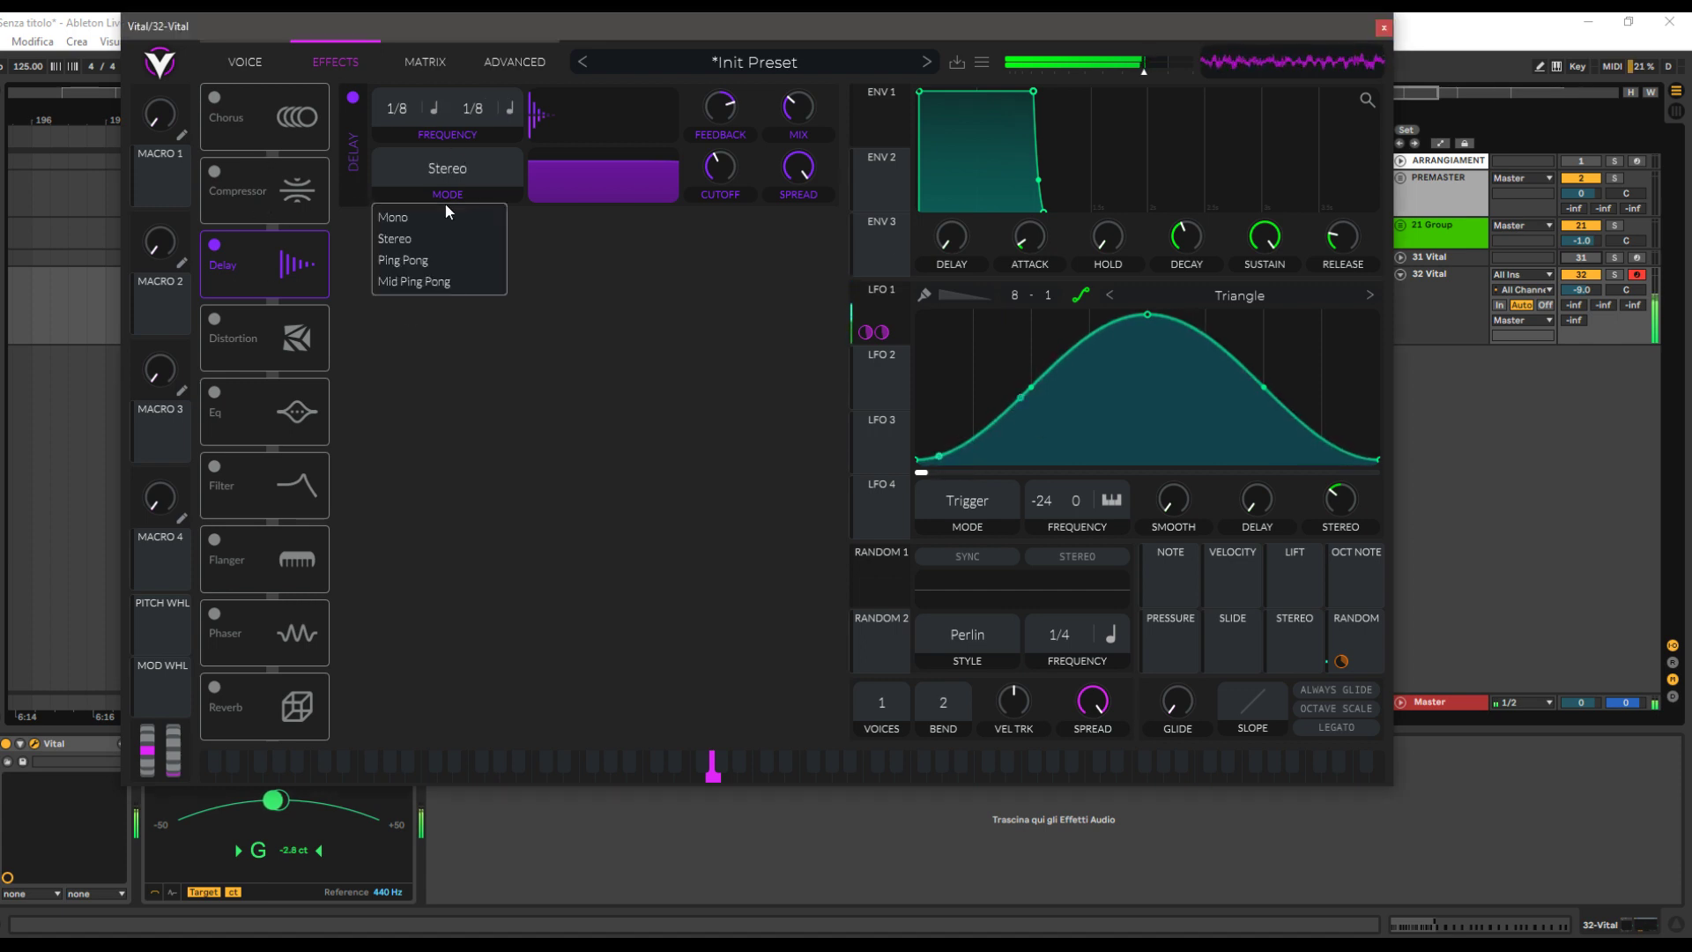
left_click(459, 258)
Set both 1/8 delay times to Tempo Dotted, narrow and raise the delay's filter, and reduce its mix and its feedback to 36%
left_click(508, 109)
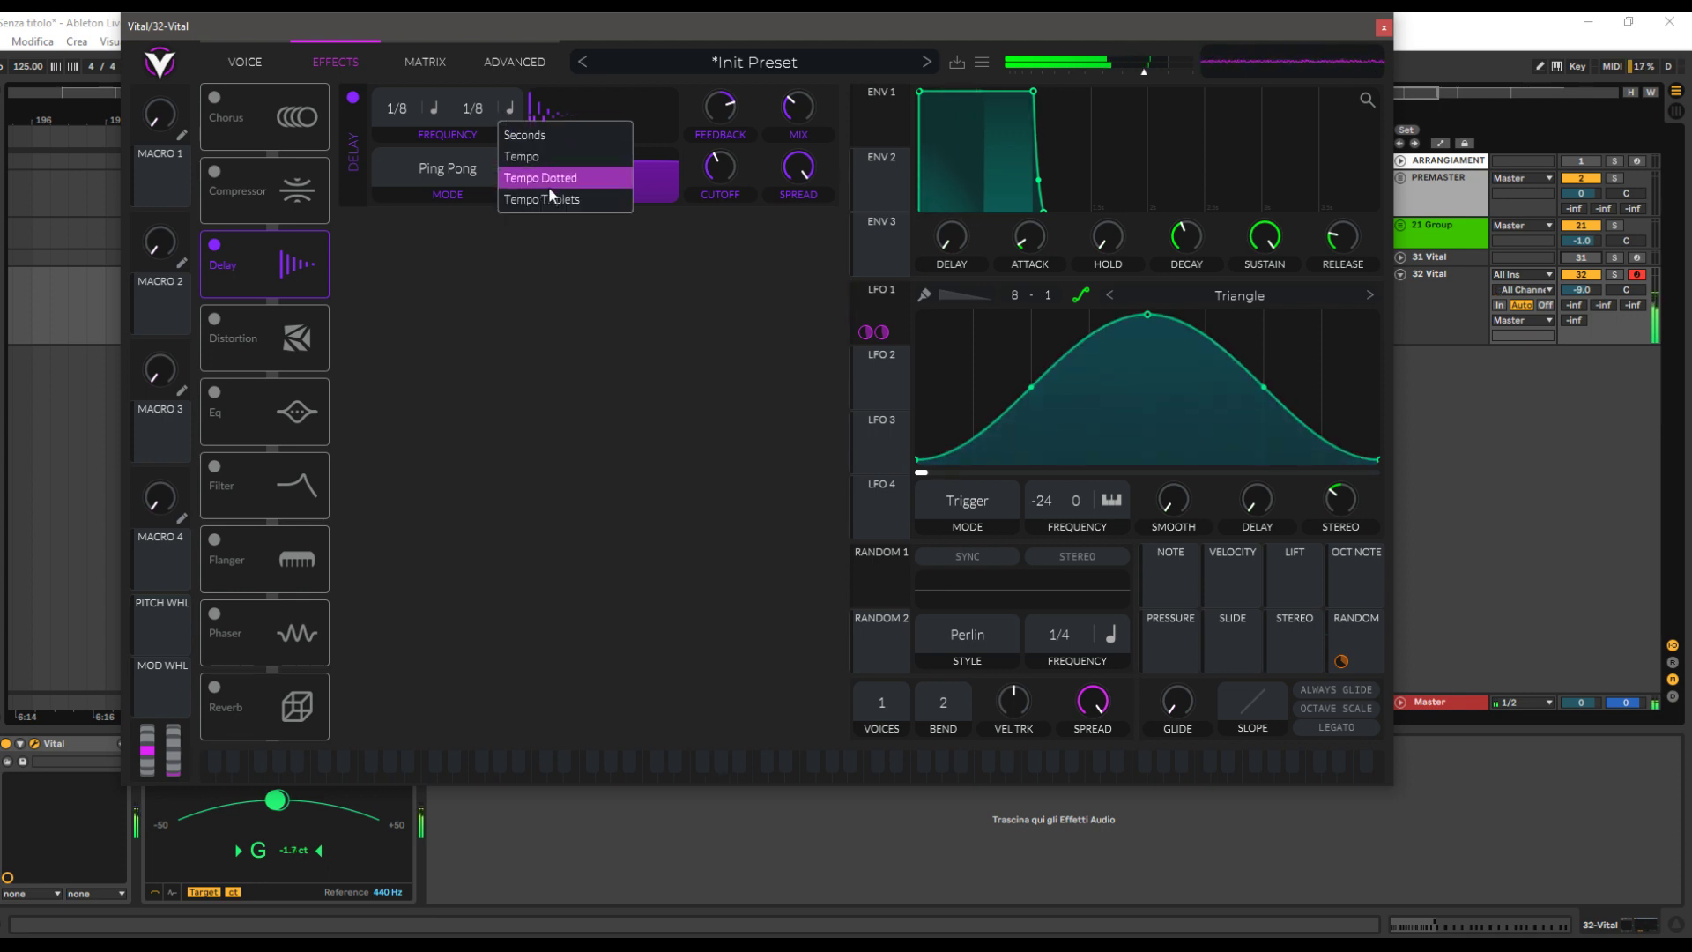
left_click(554, 178)
left_click(431, 106)
left_click(473, 176)
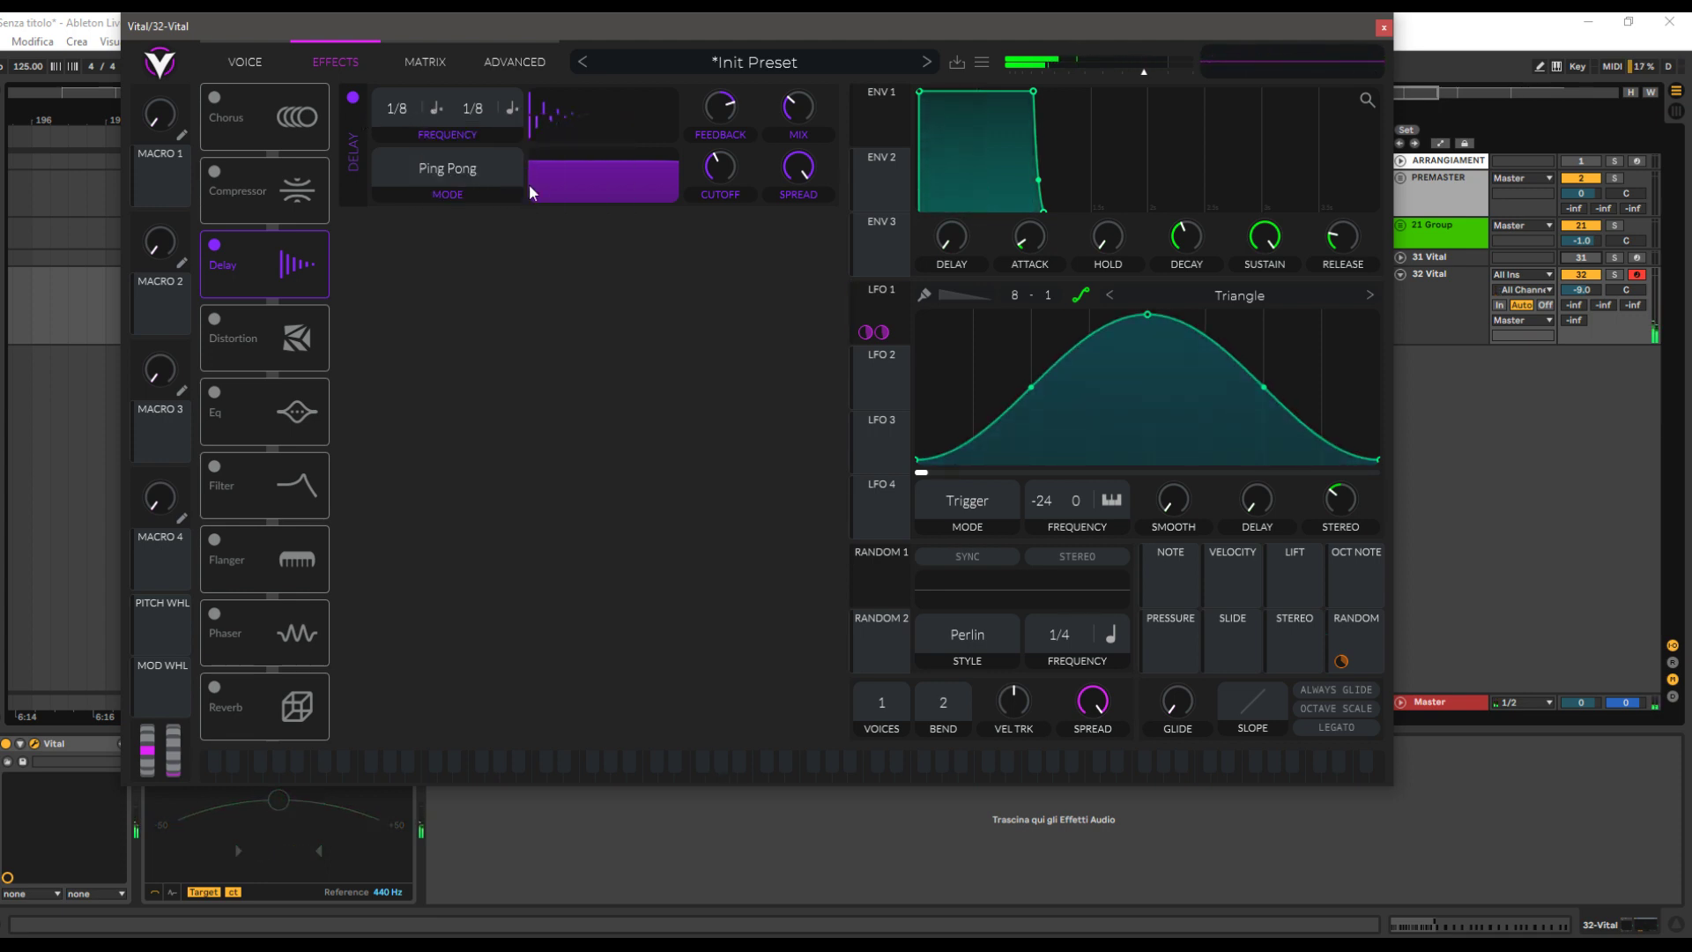
left_click_drag(619, 227, 643, 234)
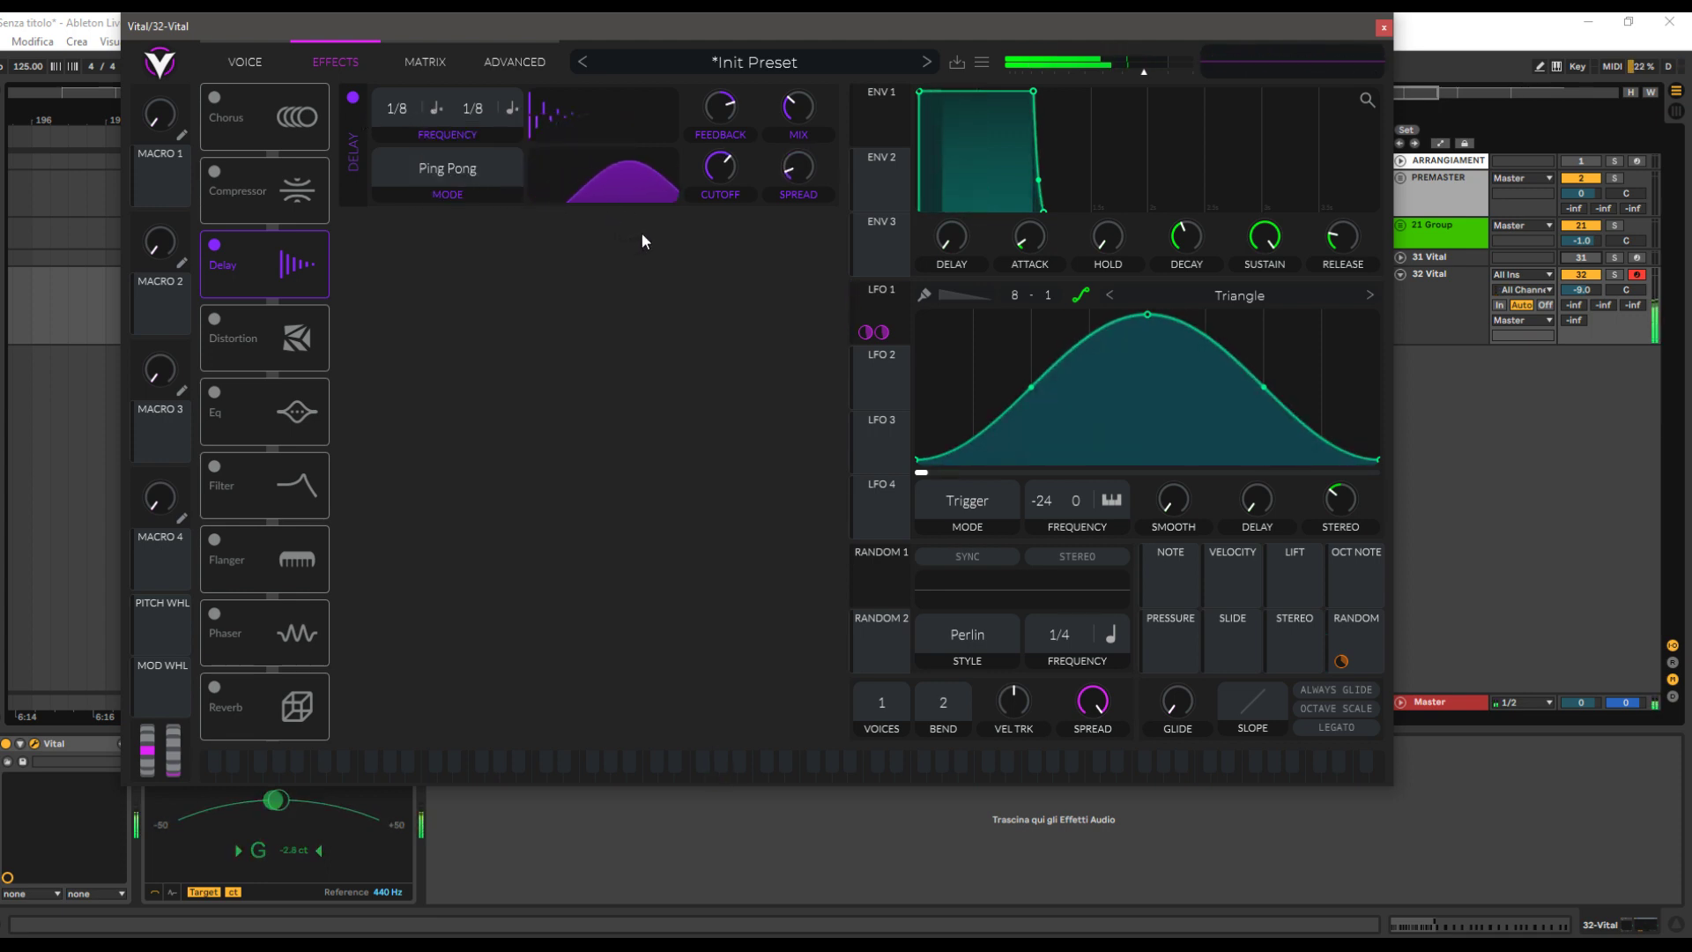
left_click_drag(797, 139, 791, 147)
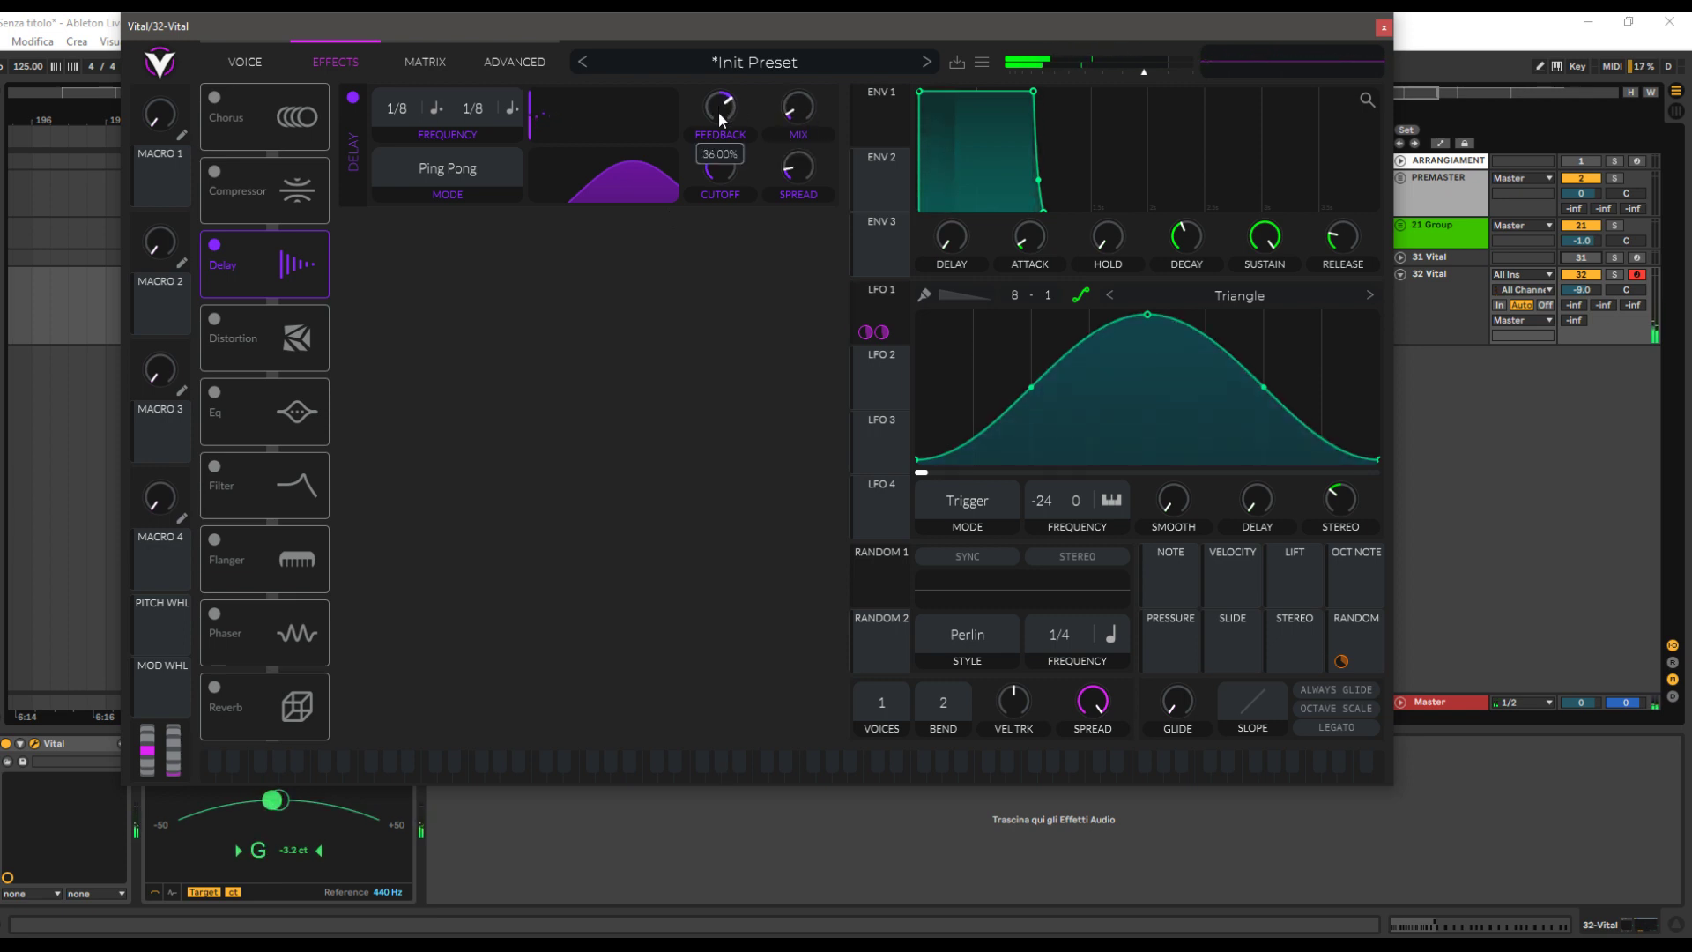
Enable the Eq effect, slightly cut its low band and cut the high band at the top of the spectrum
left_click(214, 392)
left_click_drag(665, 280, 648, 293)
left_click_drag(771, 276, 831, 303)
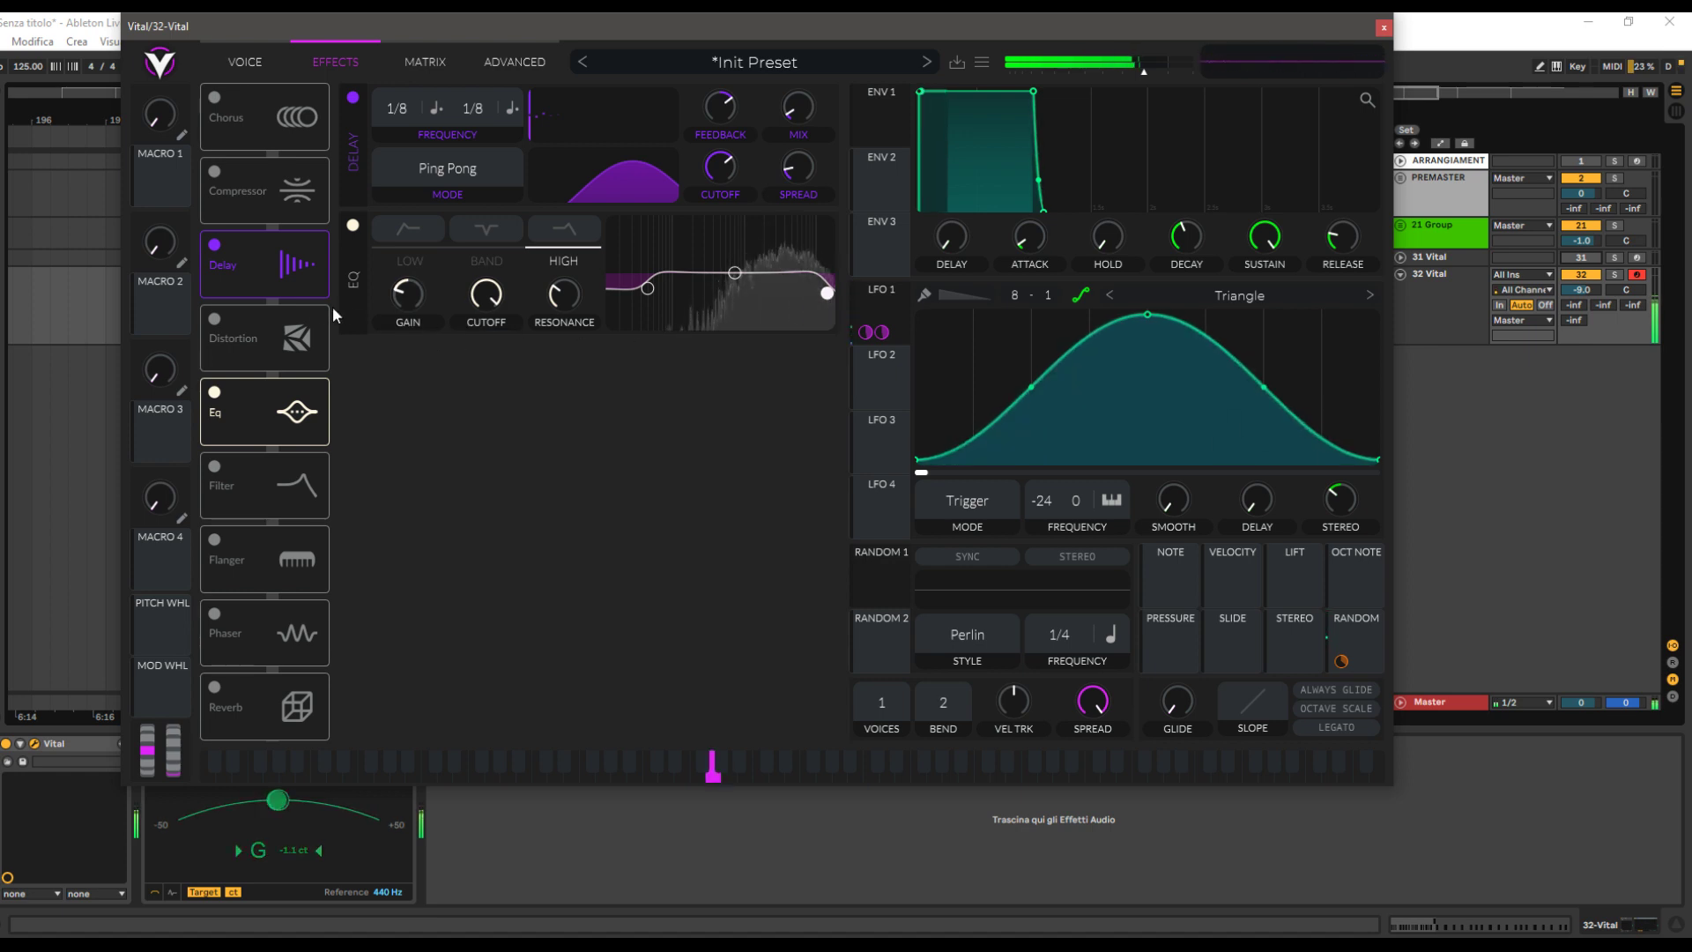
Enable Distortion and reorder the effects chain so Distortion comes first, followed by Delay
left_click_drag(261, 266, 246, 120)
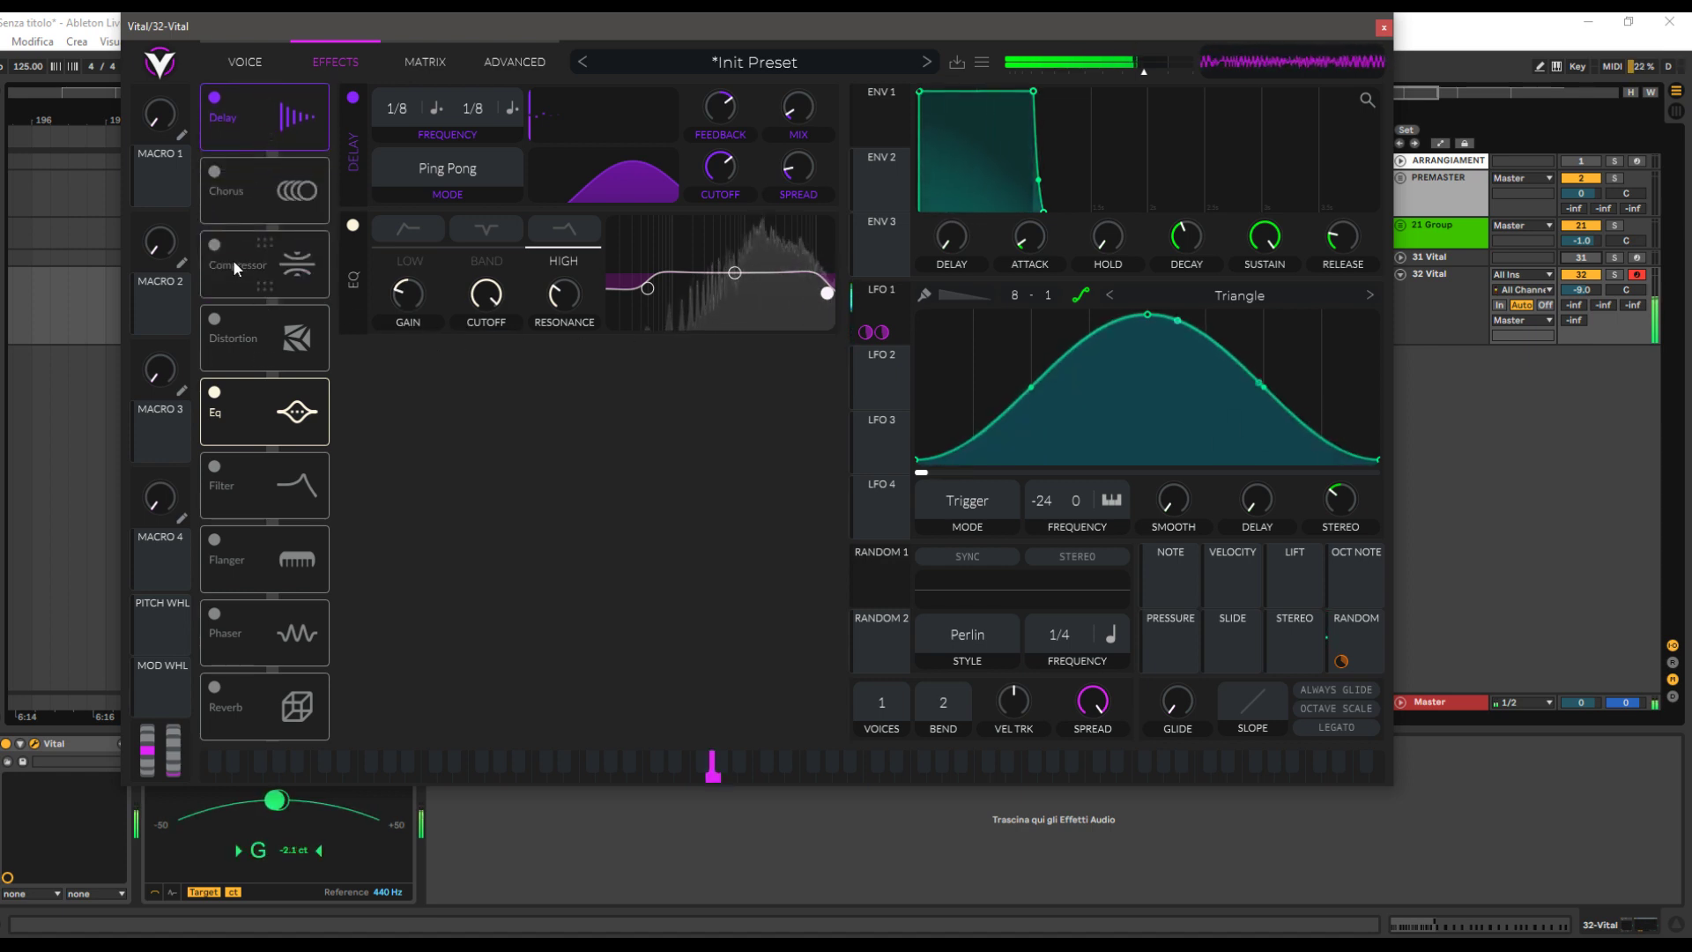
left_click(213, 318)
left_click_drag(218, 319, 231, 118)
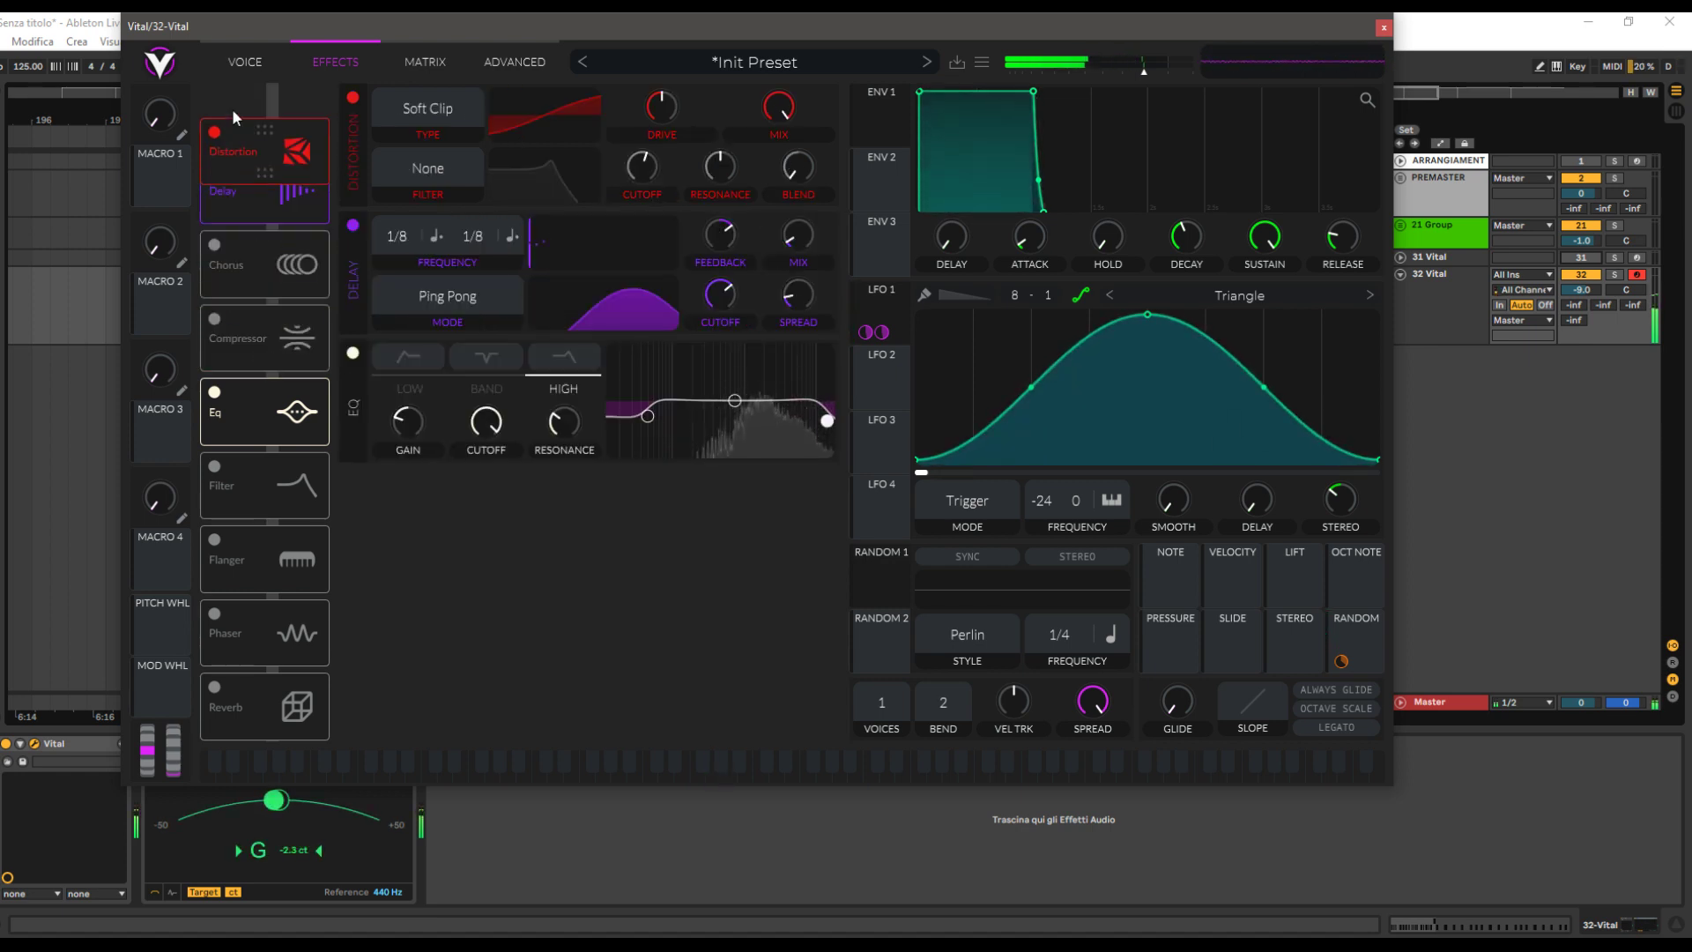
Set the distortion type to Sine Fold, raise its drive above 12 dB and lower its mix
left_click(432, 105)
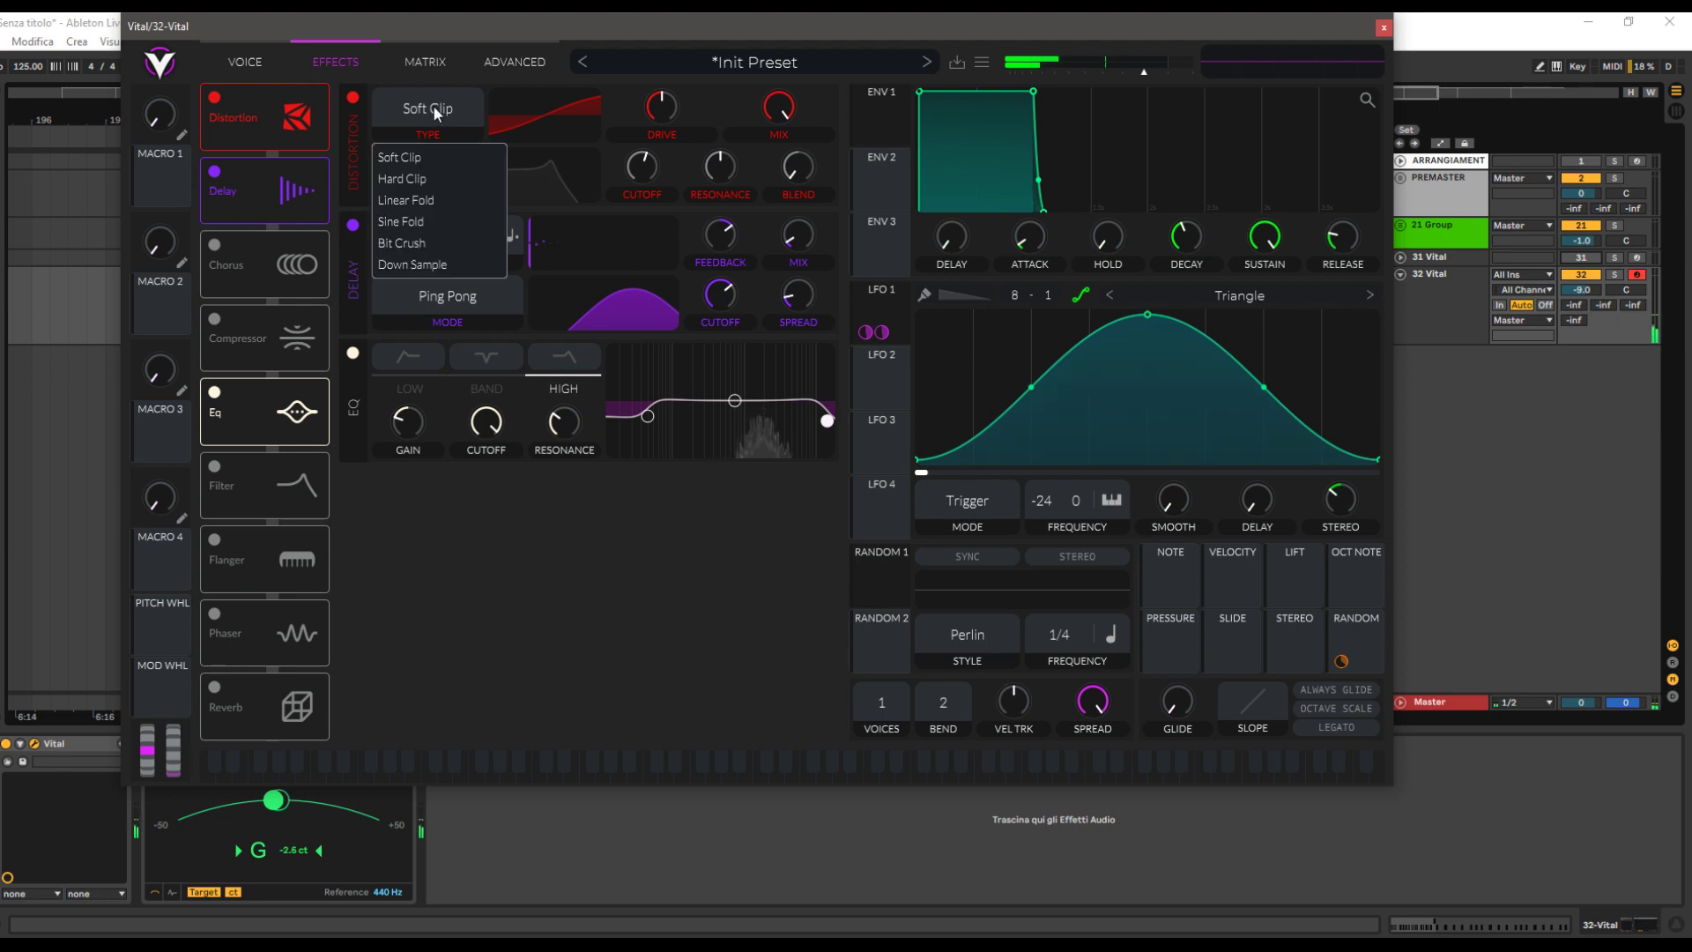
left_click(429, 223)
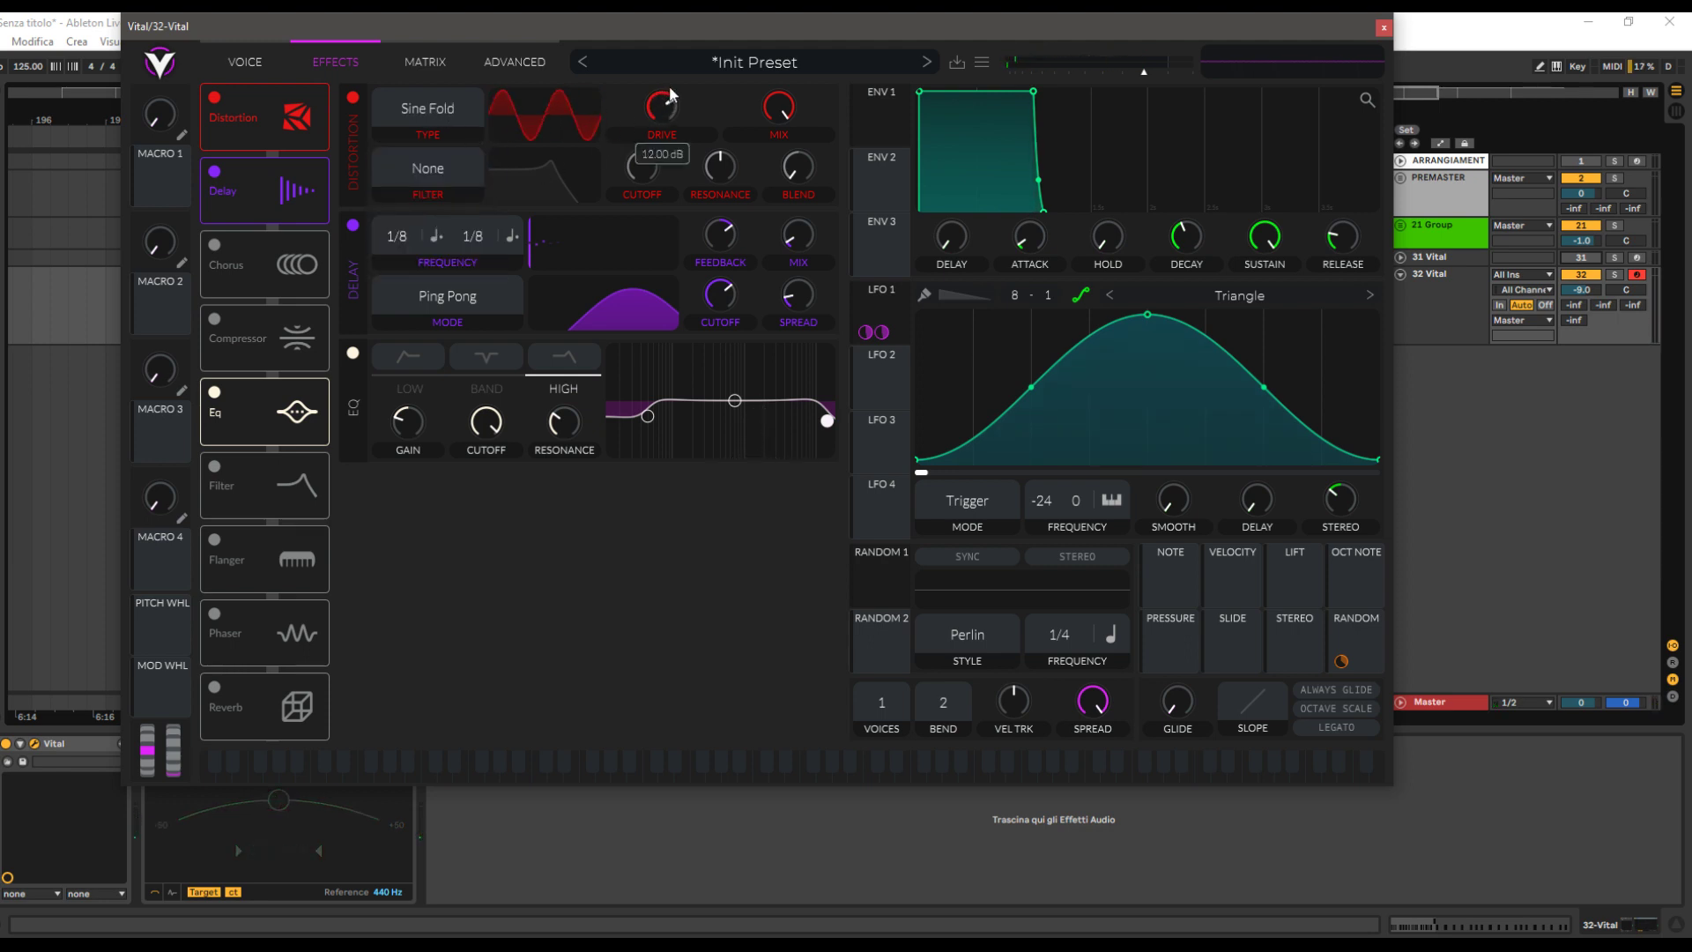
left_click_drag(754, 168, 742, 207)
Set the distortion filter to Post, blend it to a band-pass with lower resonance and bring its cutoff to about 443 Hz
left_click(432, 180)
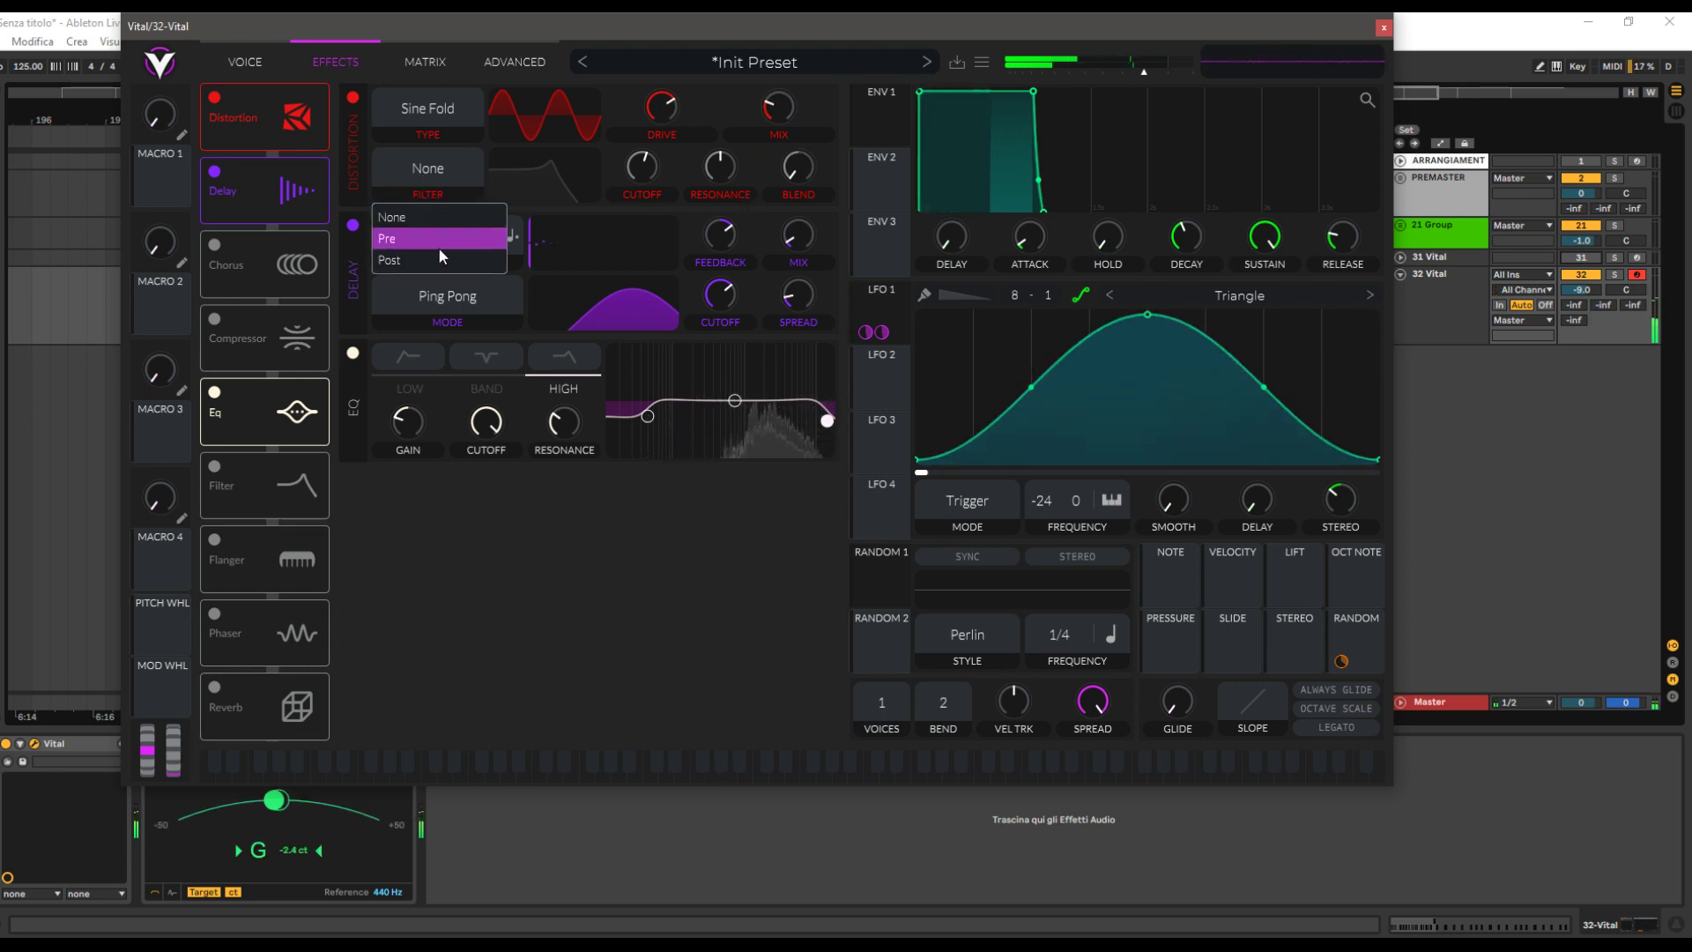
left_click(438, 249)
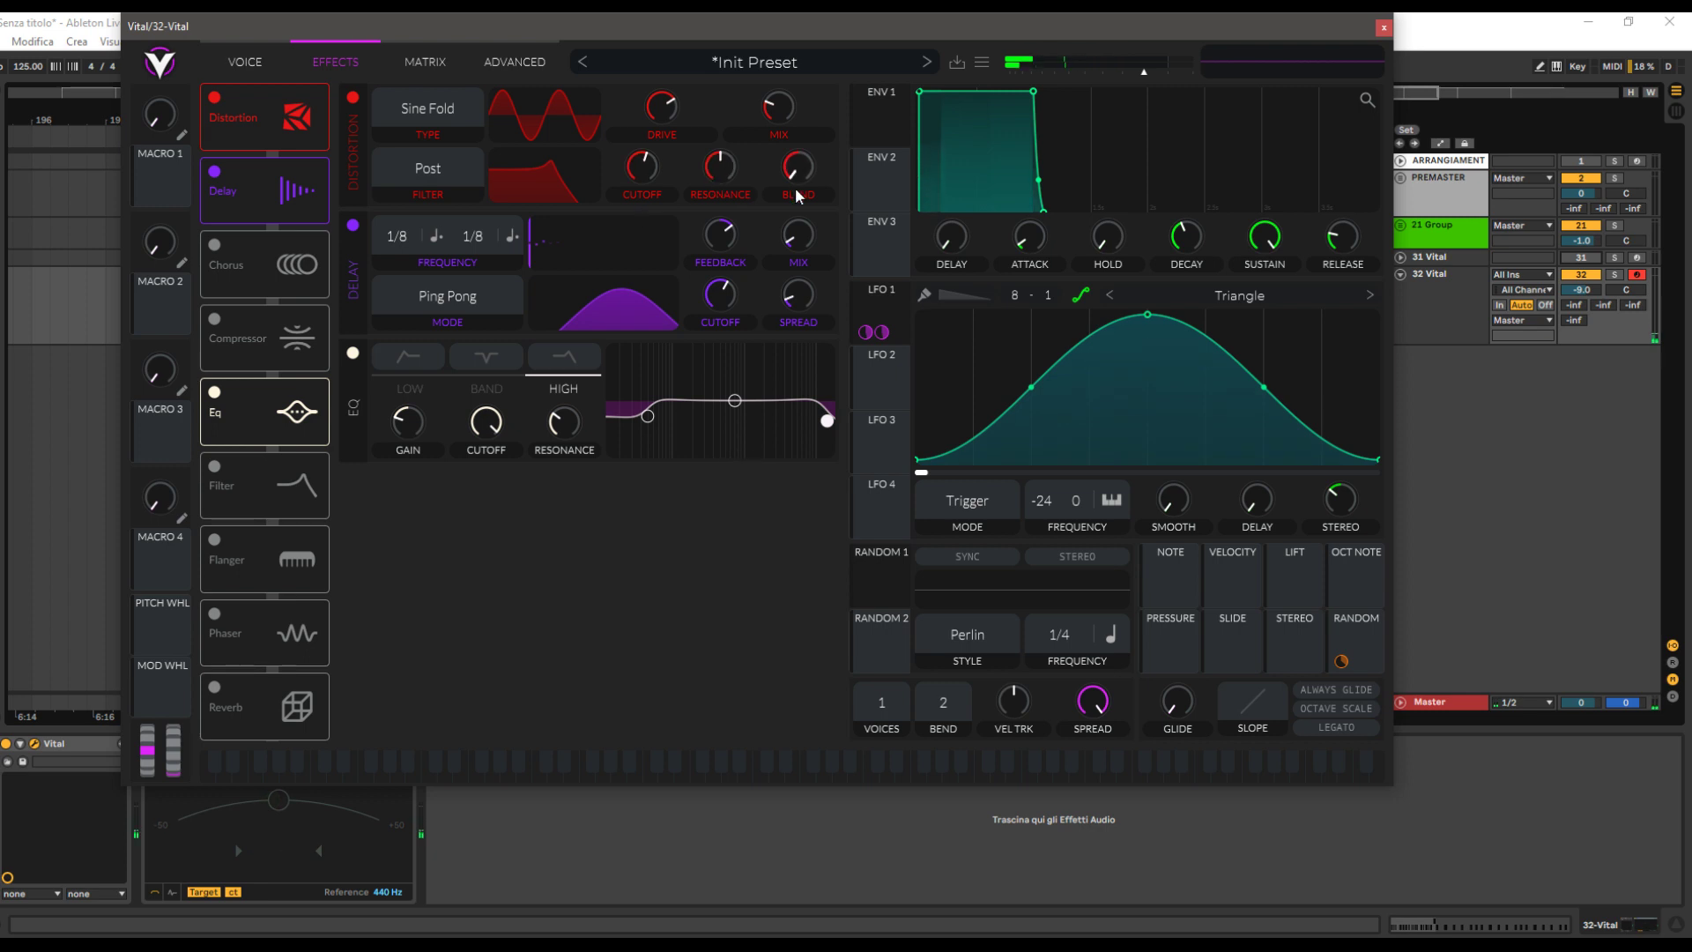
left_click_drag(729, 175, 636, 185)
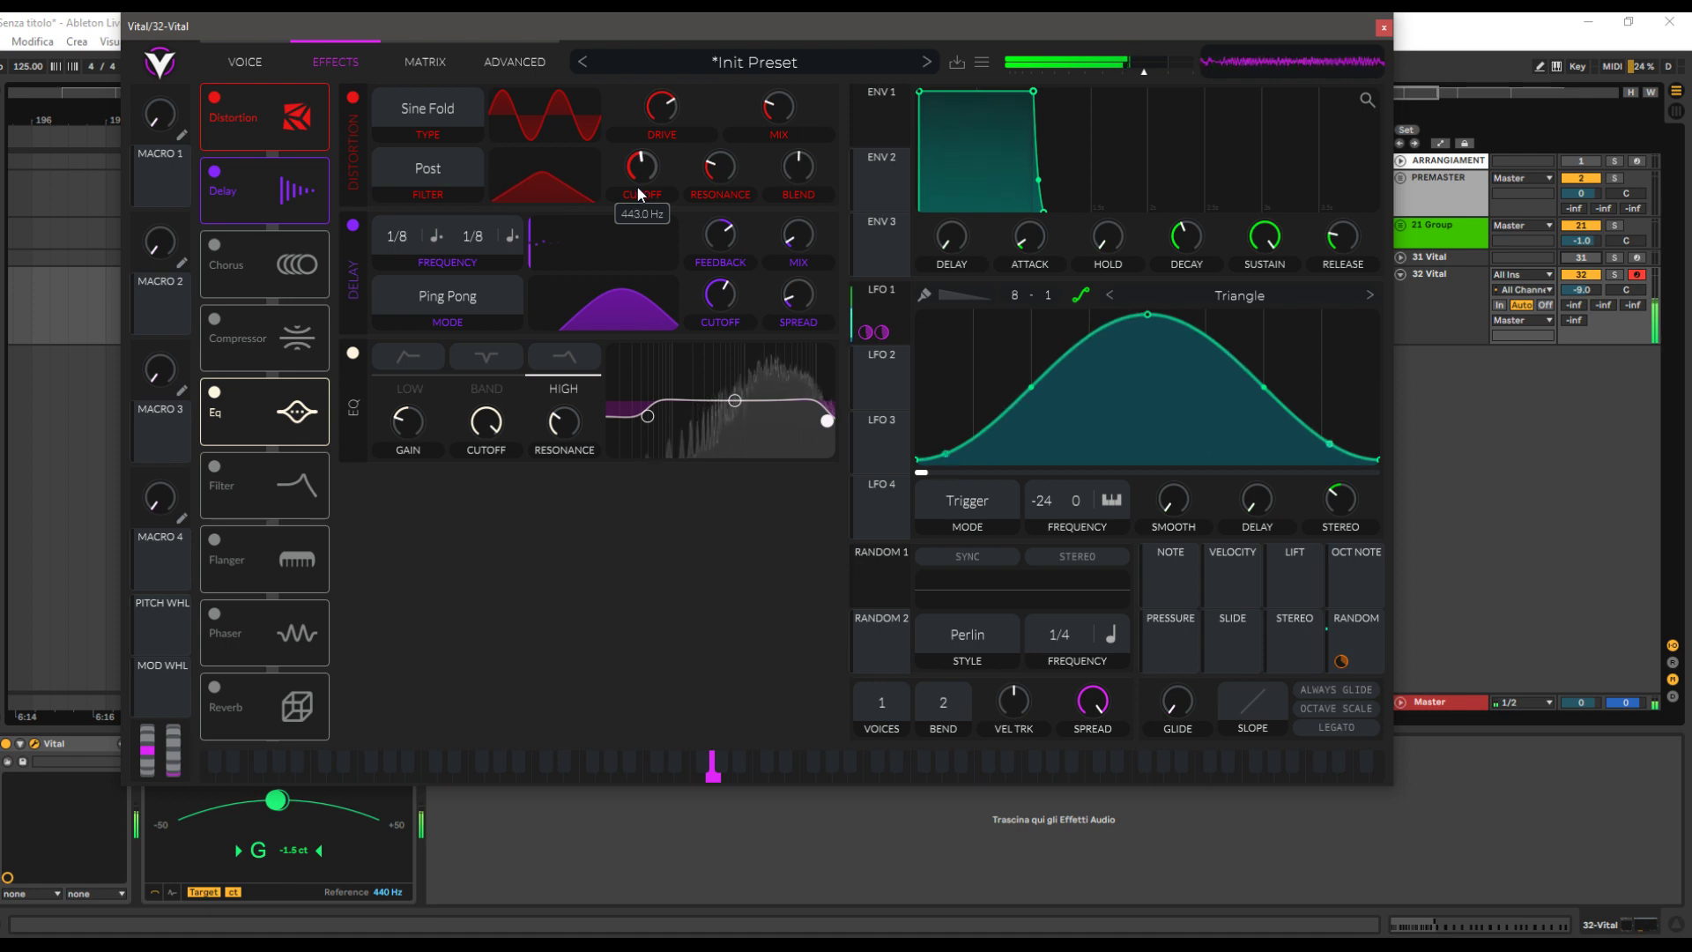
Check filter 1's cutoff value and enter it as the distortion filter's cutoff
left_click(245, 63)
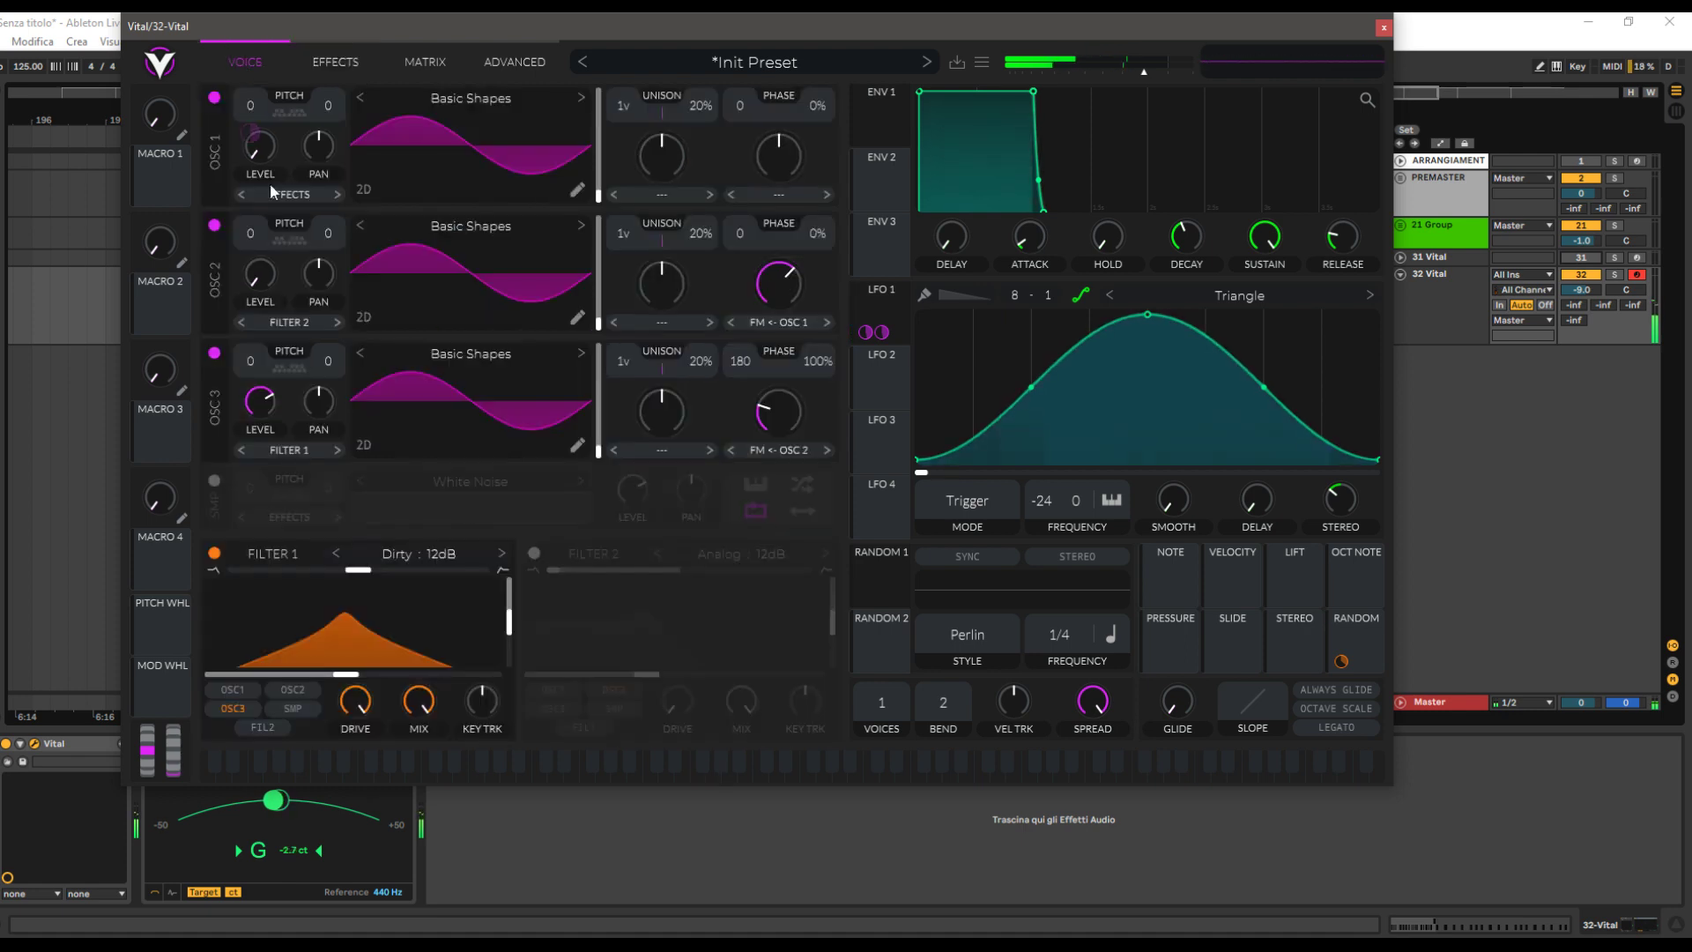
left_click(342, 674)
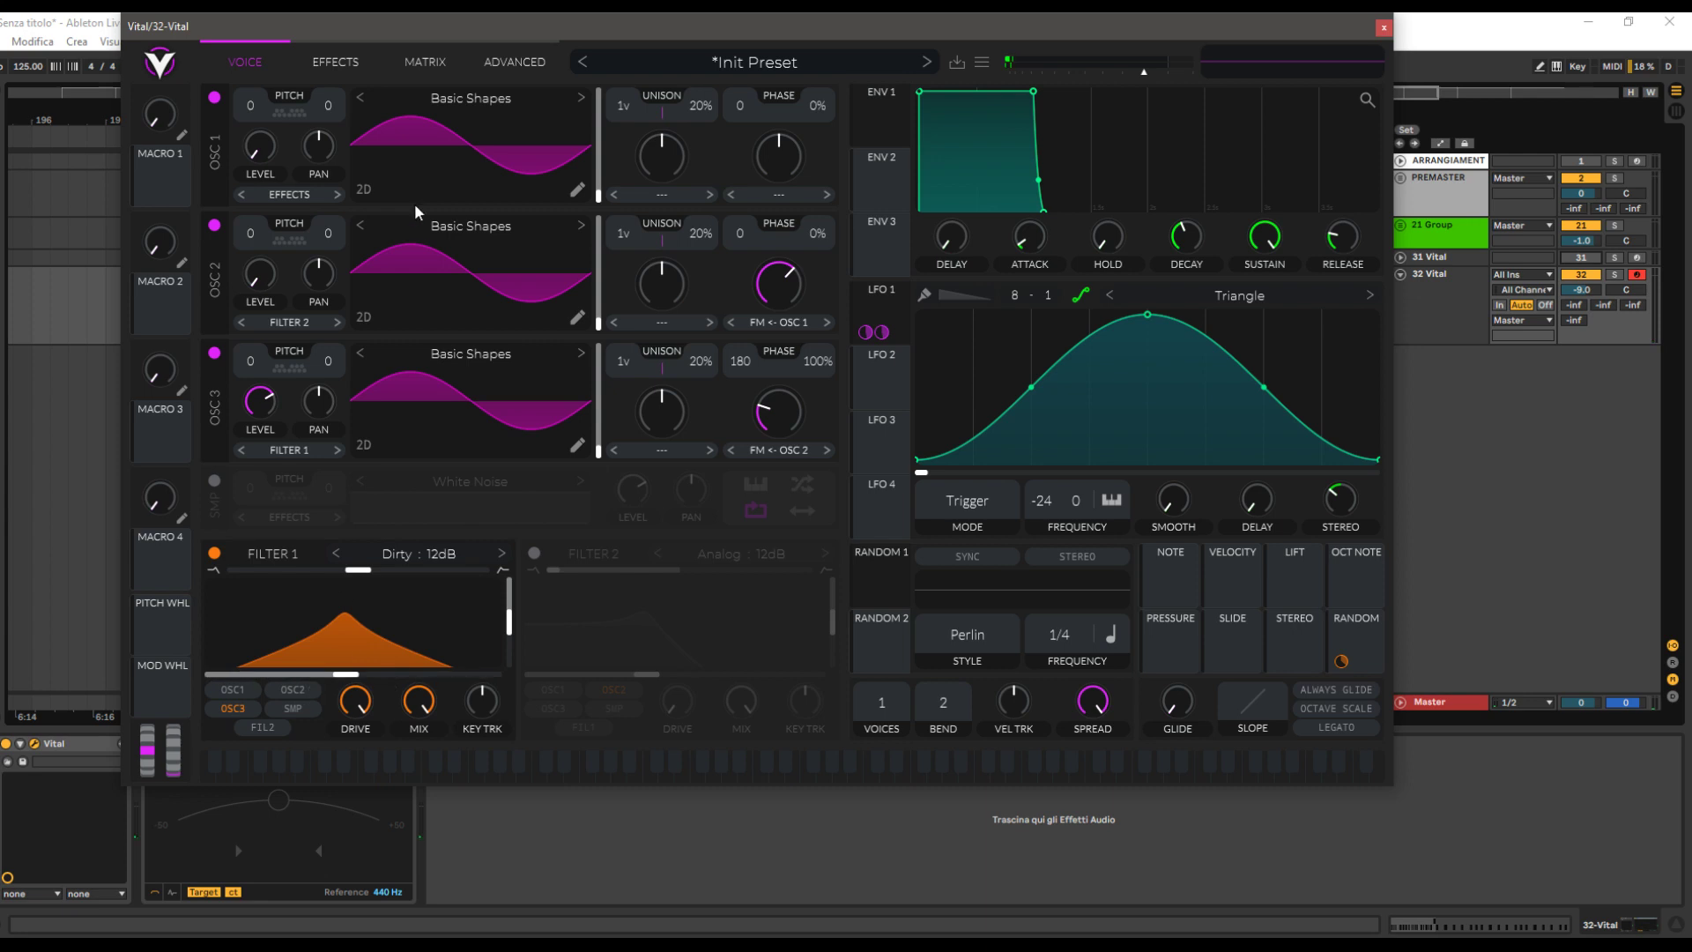
left_click(331, 62)
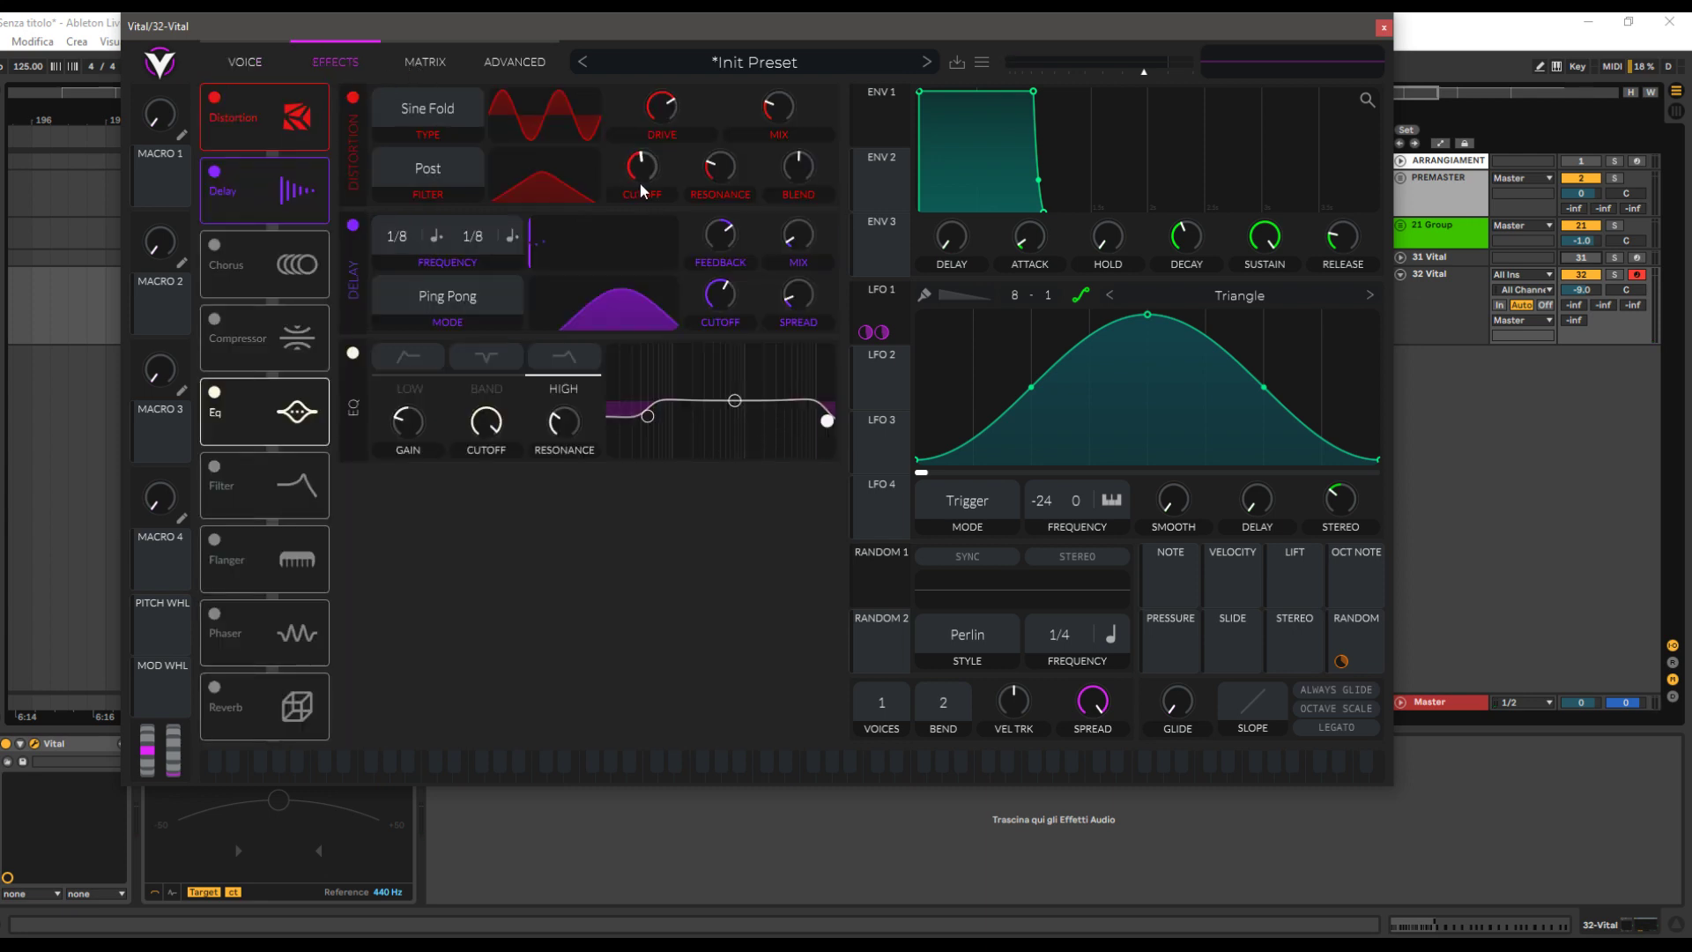
right_click(641, 179)
left_click(663, 231)
key("Return")
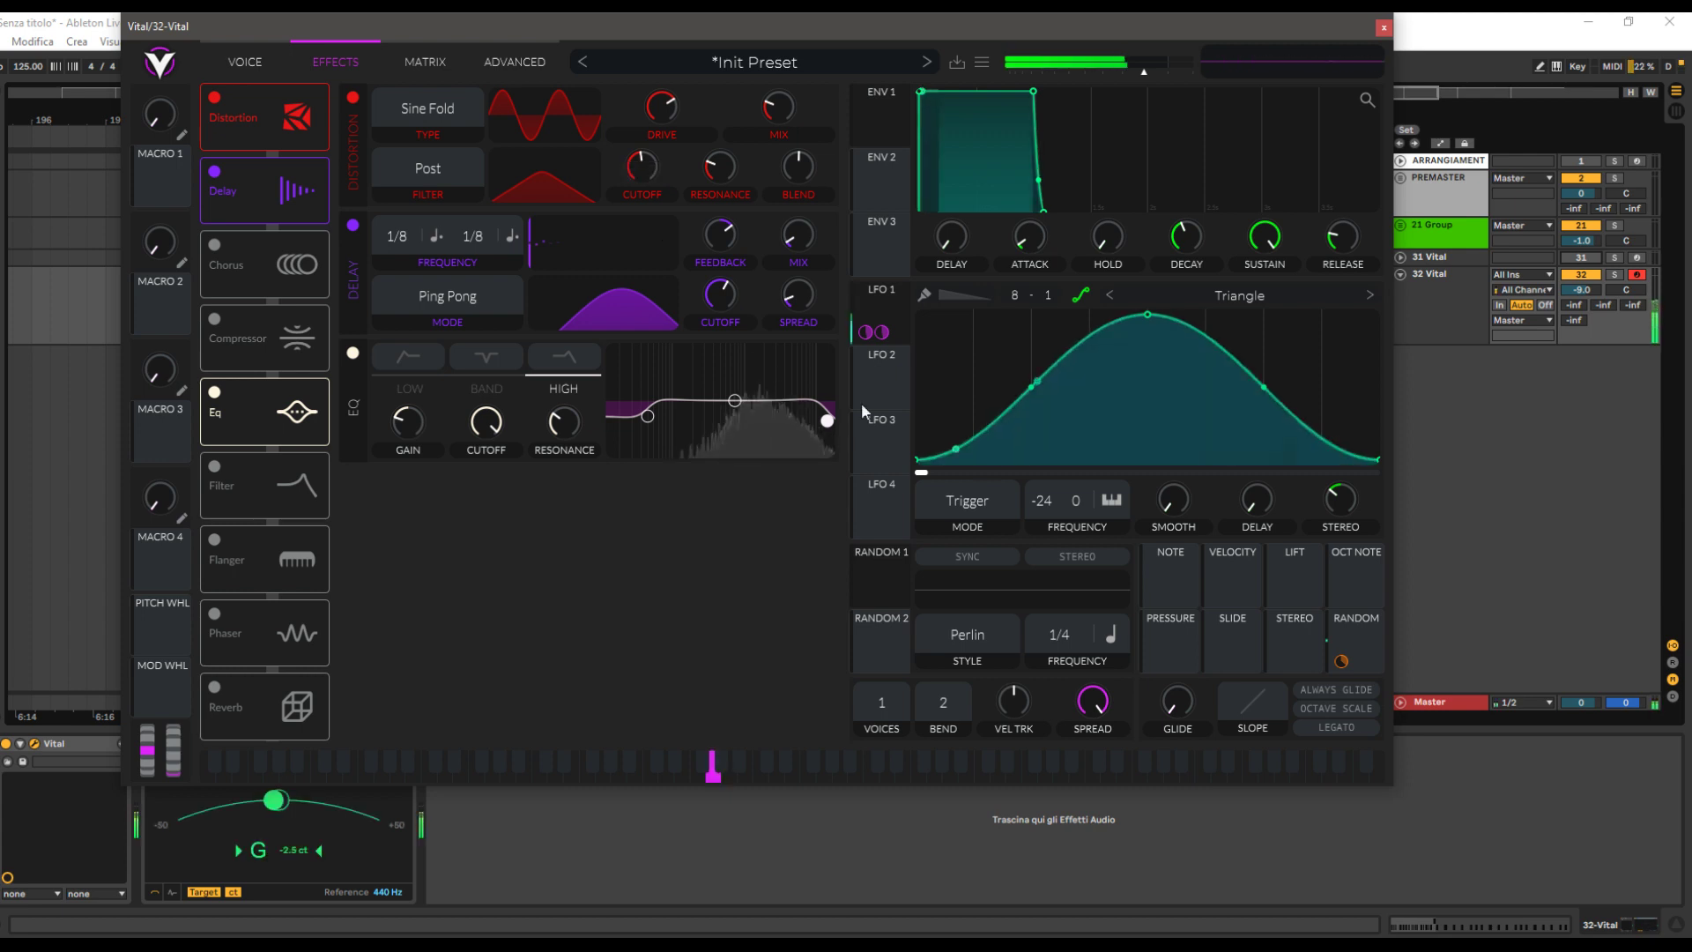
Modulate the distortion filter's cutoff with Random, make the modulation bipolar and set its amount to about 41.6
left_click_drag(1371, 642, 642, 165)
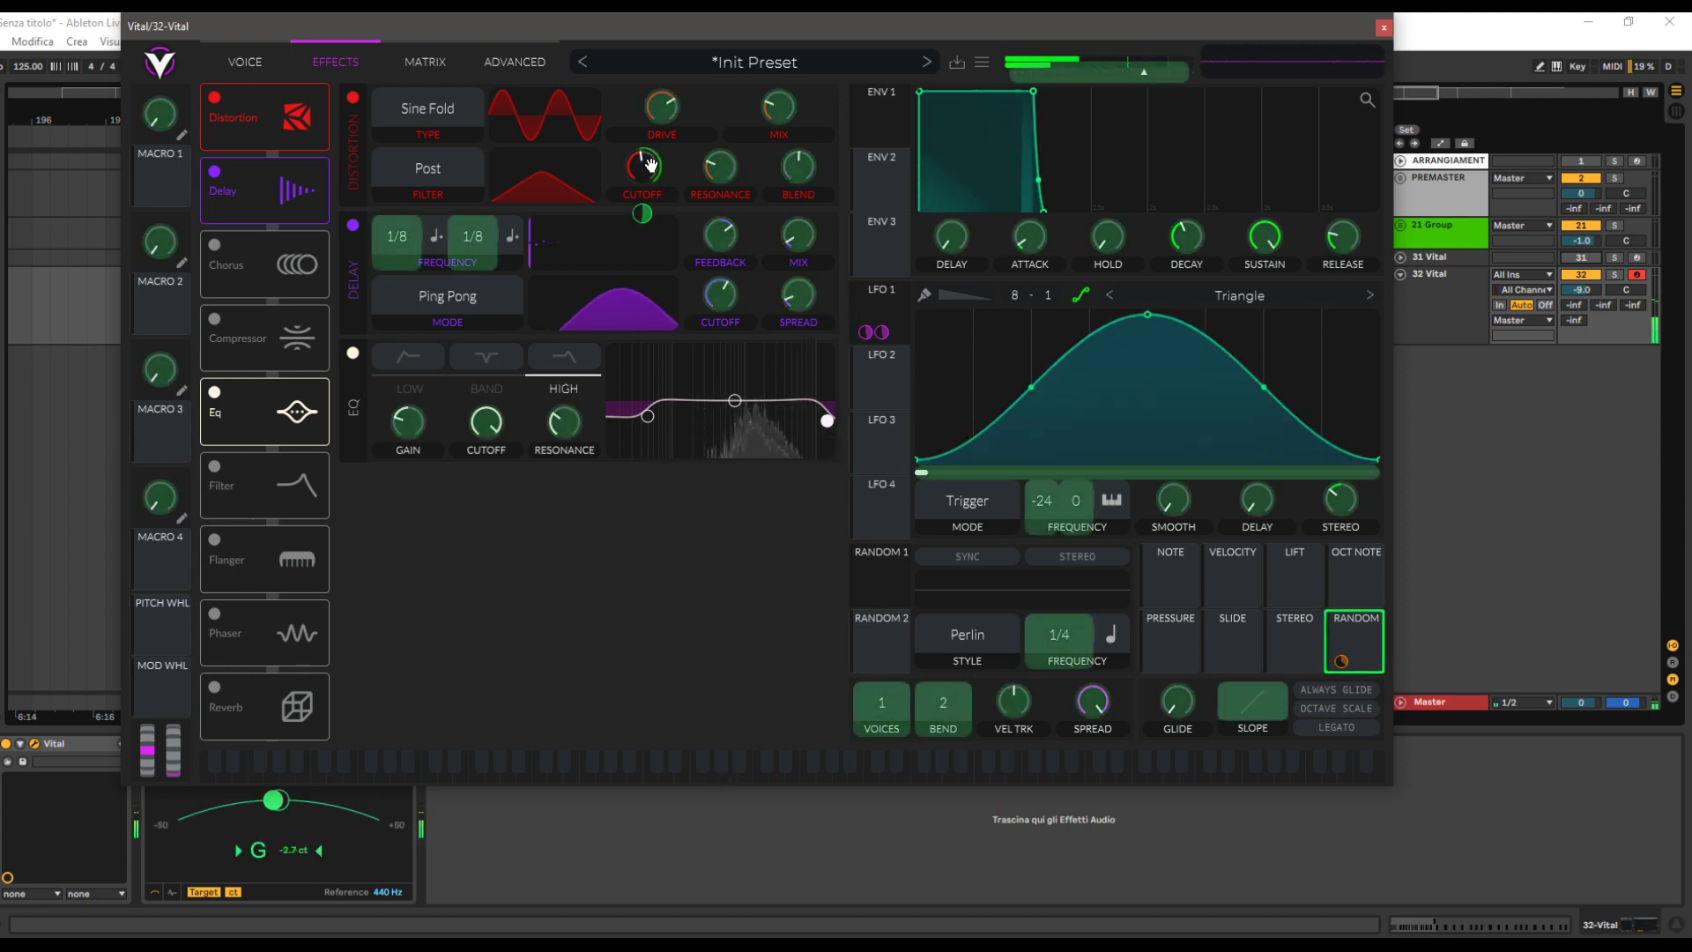
right_click(641, 214)
left_click(694, 270)
left_click_drag(643, 215, 643, 240)
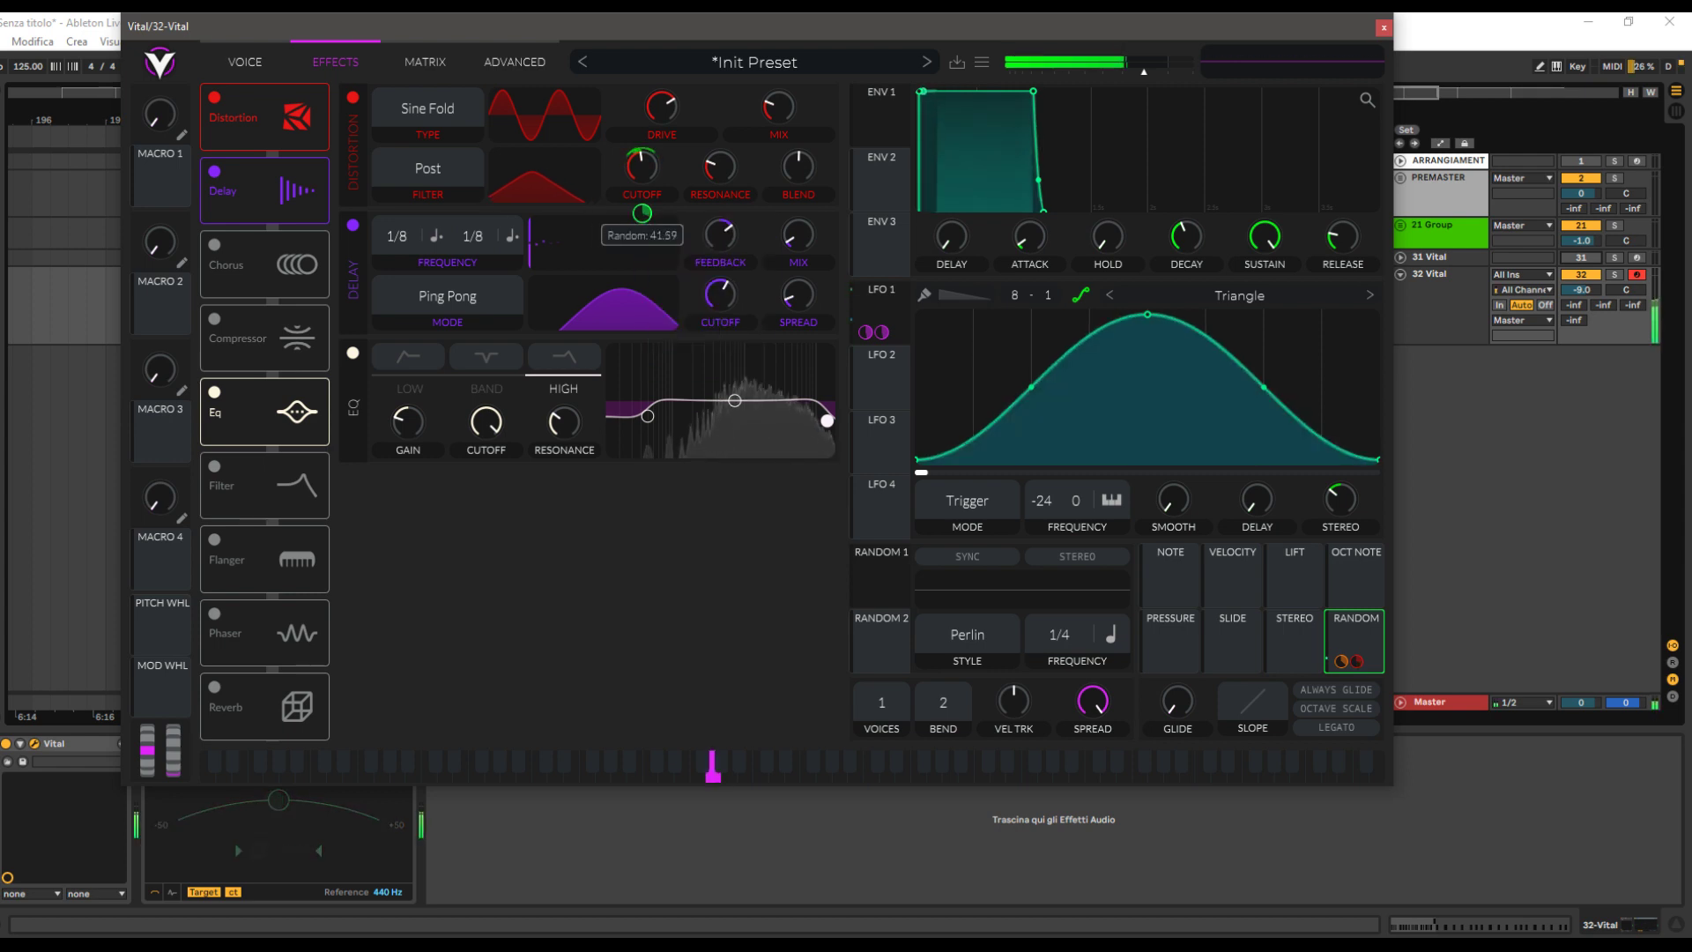
Make the Random modulation of Filter 1 Cutoff bipolar and reduce its amount slightly
left_click(423, 61)
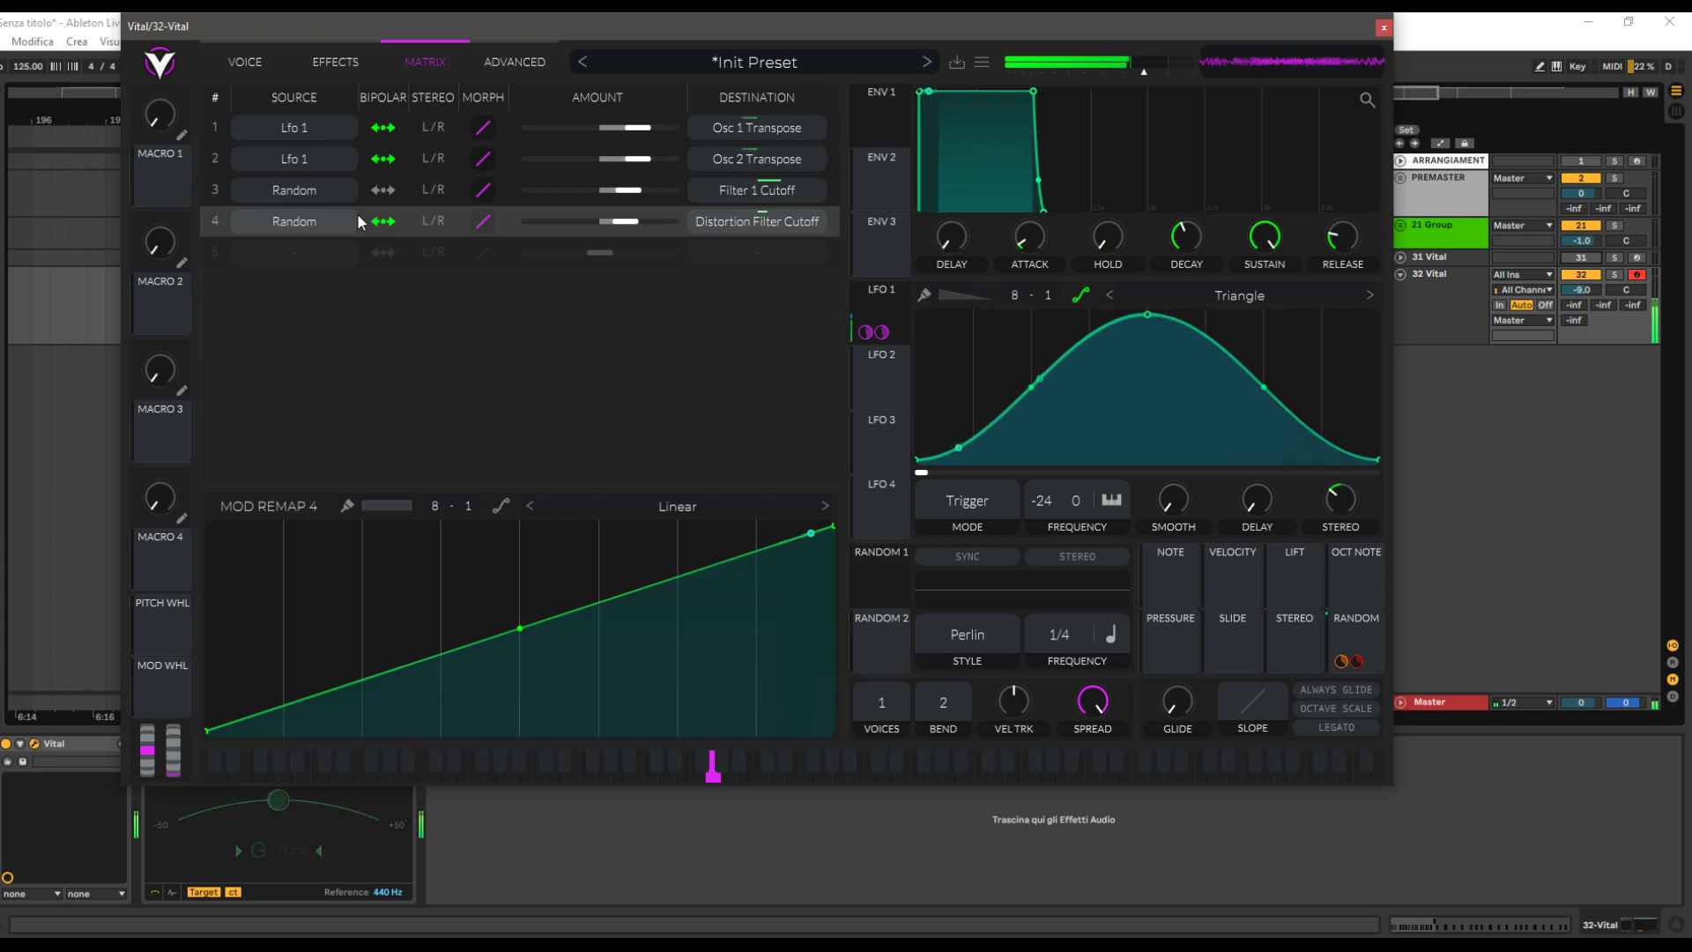
left_click(381, 199)
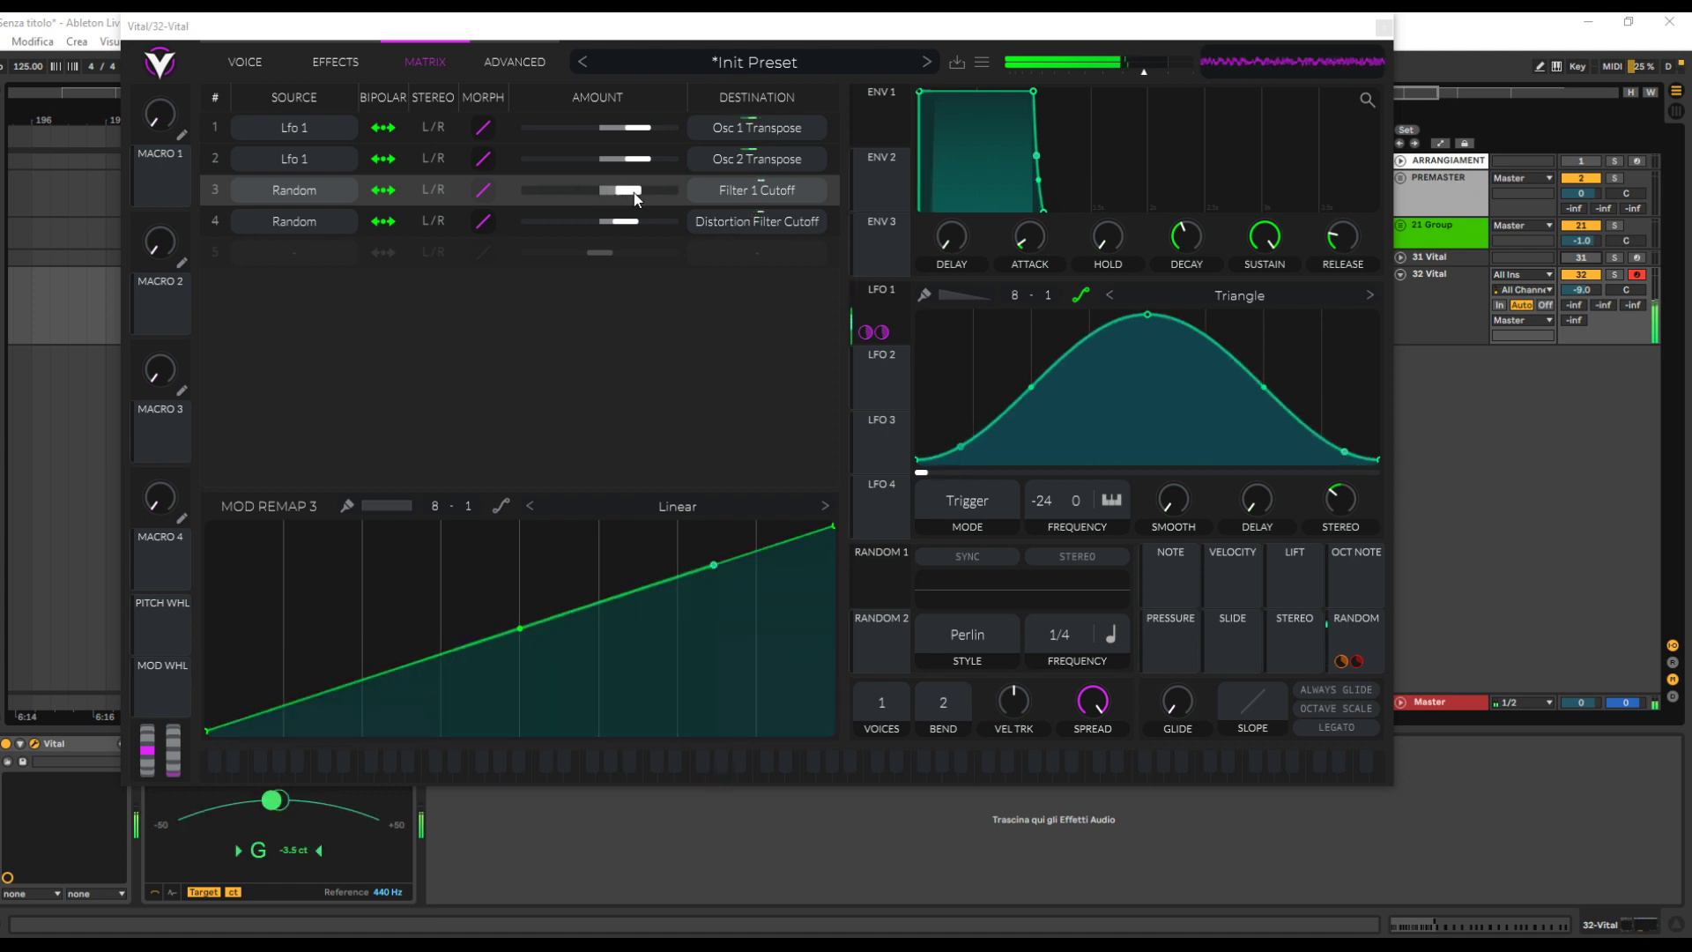
left_click_drag(635, 198, 631, 199)
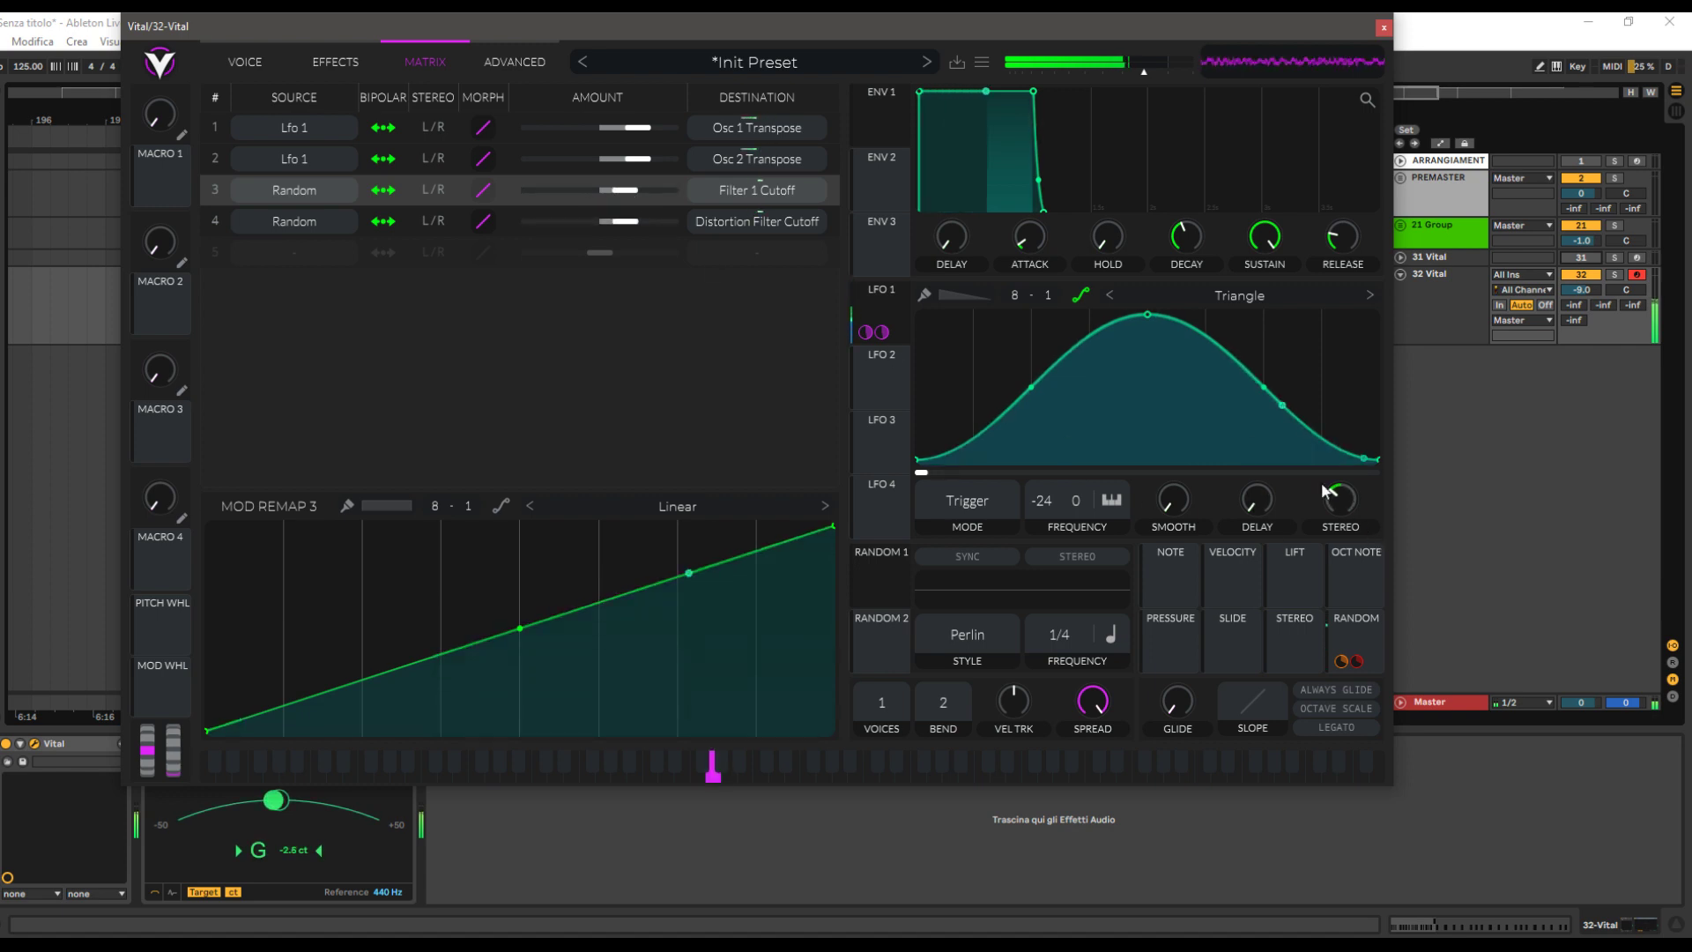
Raise the synth's output volume slightly and play the arrangement from bar 201, keeping the plugin window in view
left_click(240, 61)
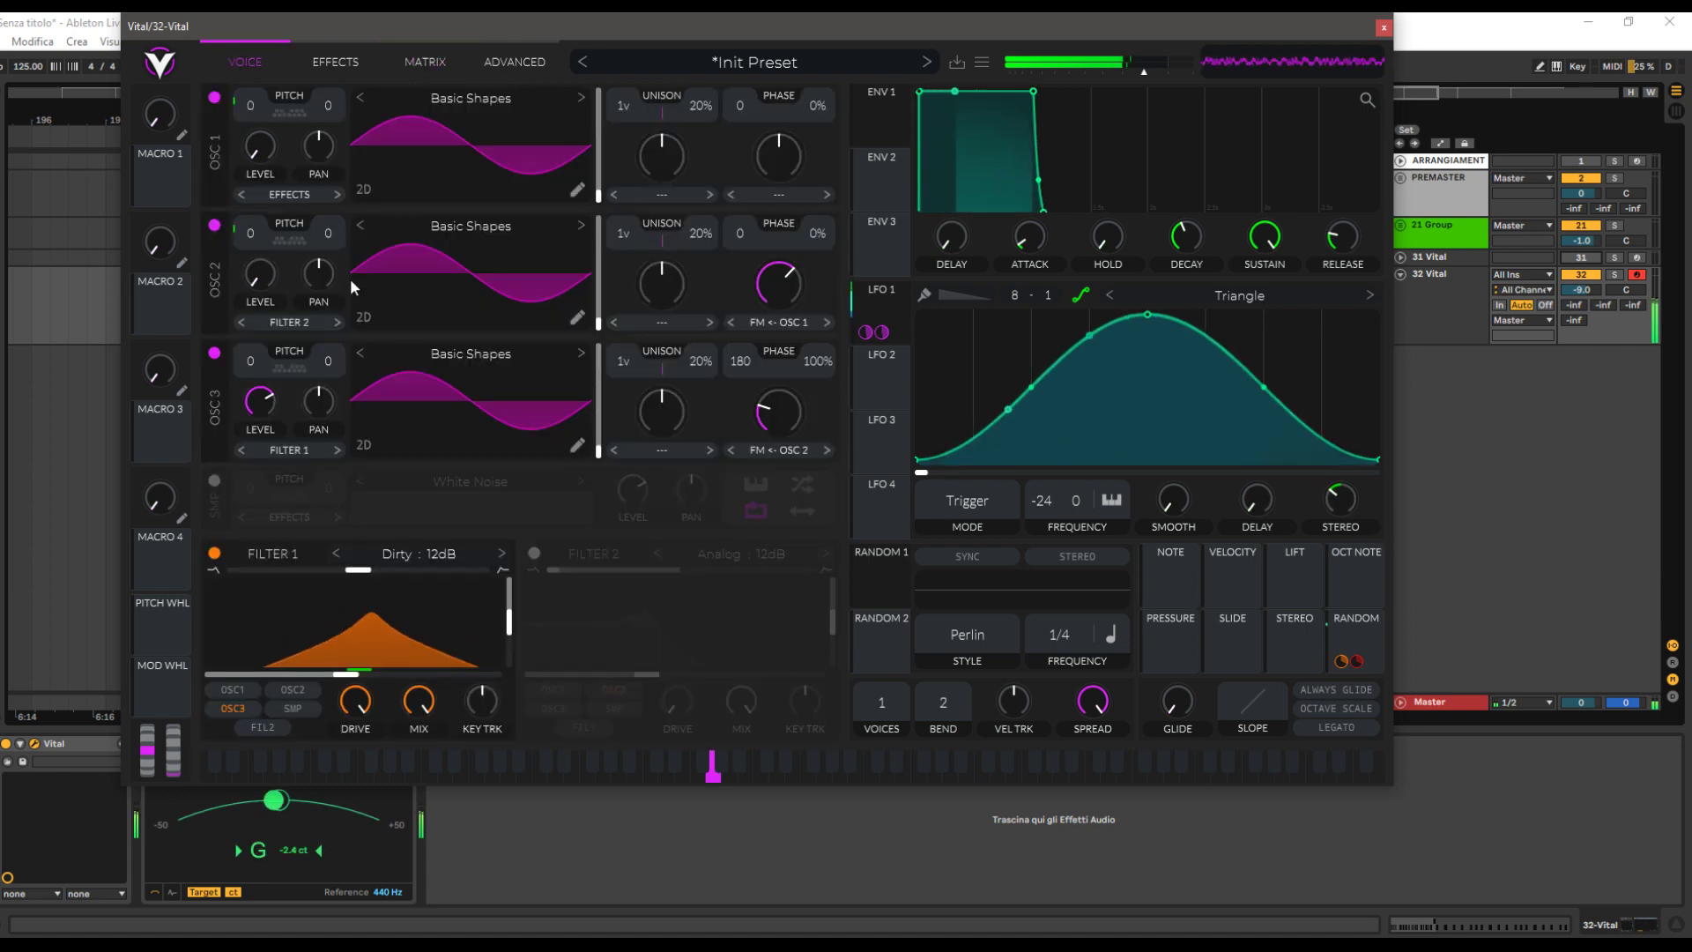
left_click_drag(1148, 71, 1166, 75)
left_click_drag(855, 25, 859, 241)
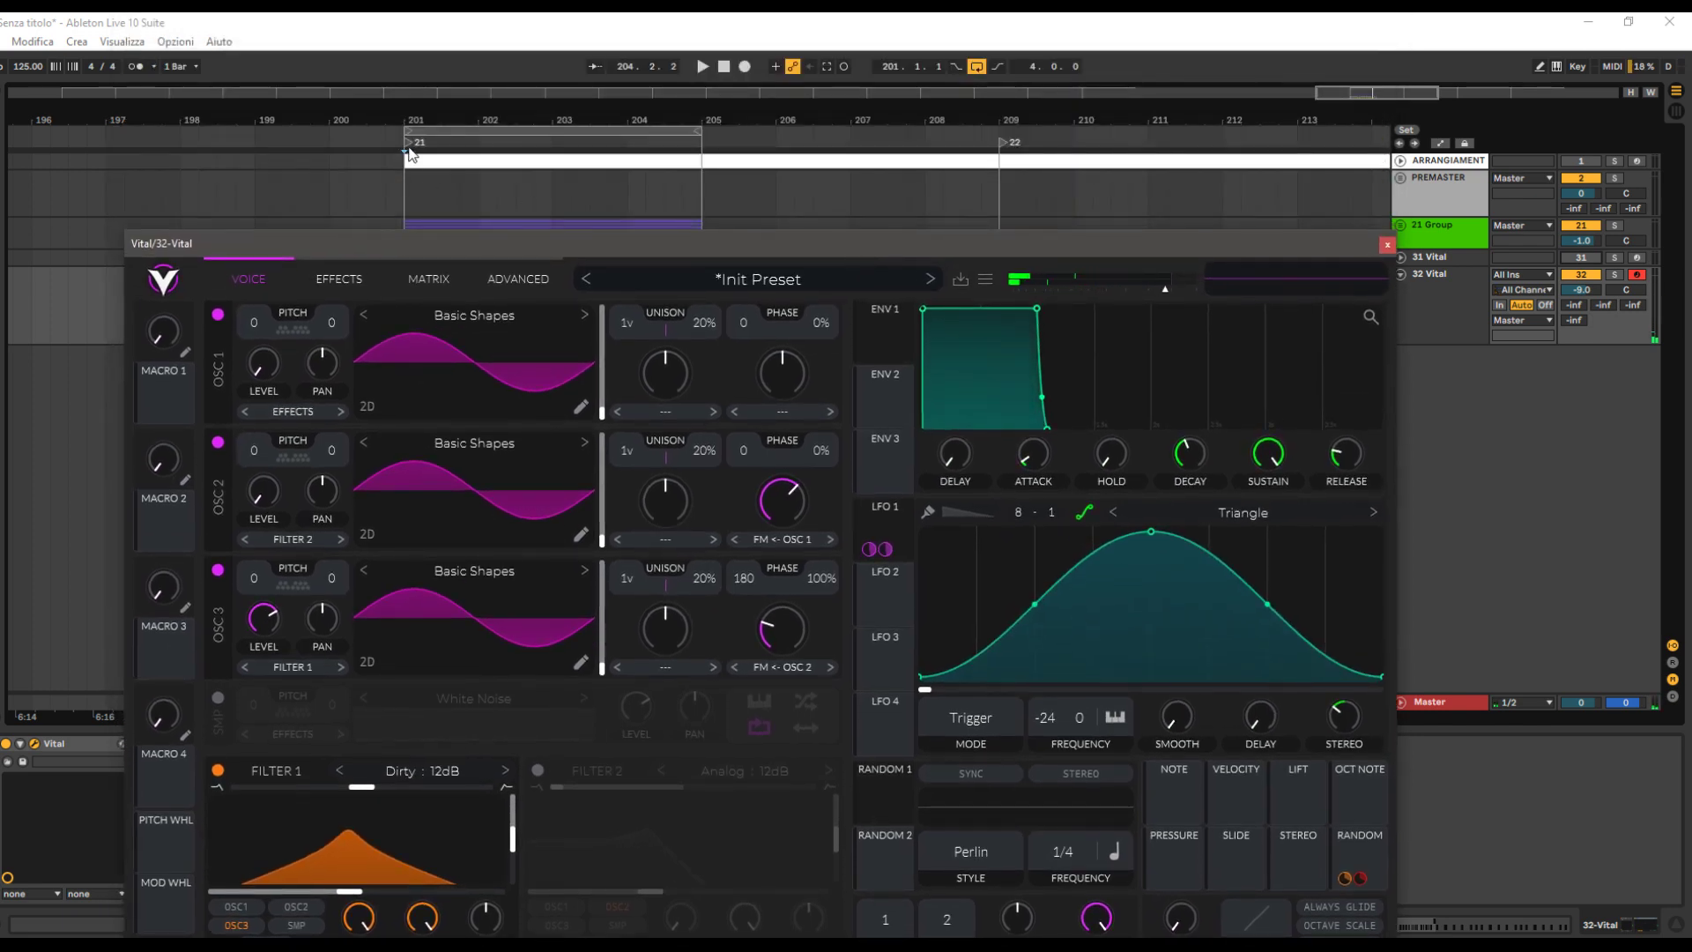
key("space")
left_click_drag(508, 241, 474, 73)
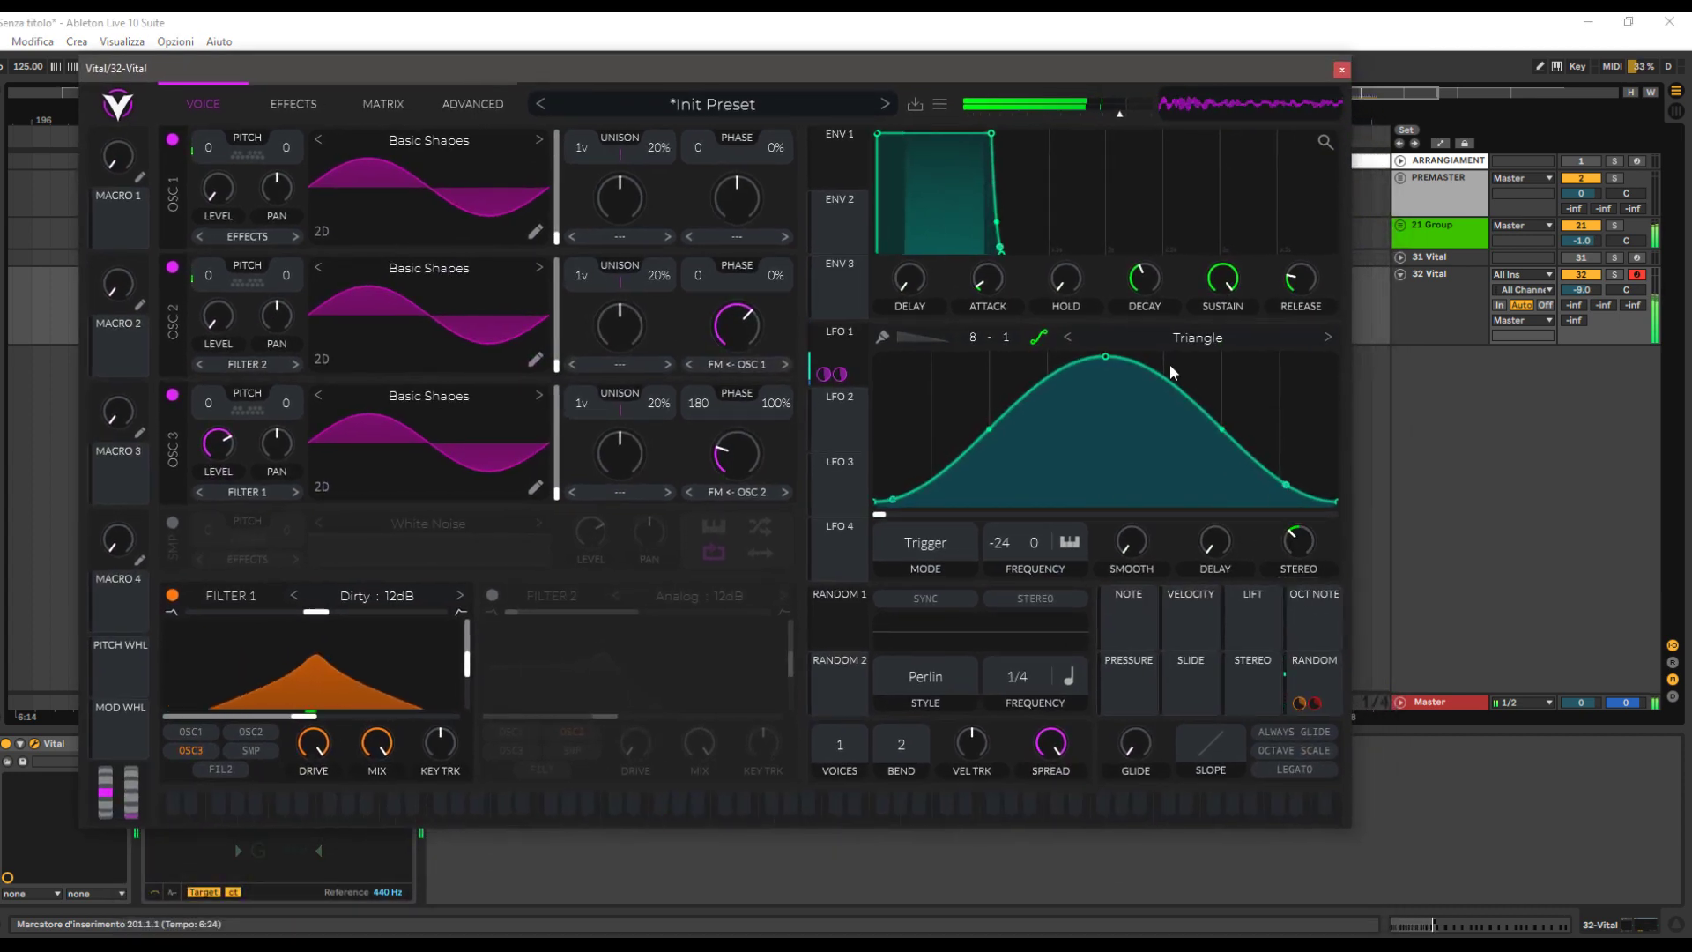
Lower the distortion mix and raise the delay mix while the arrangement plays
left_click(297, 103)
mouse_move(719, 177)
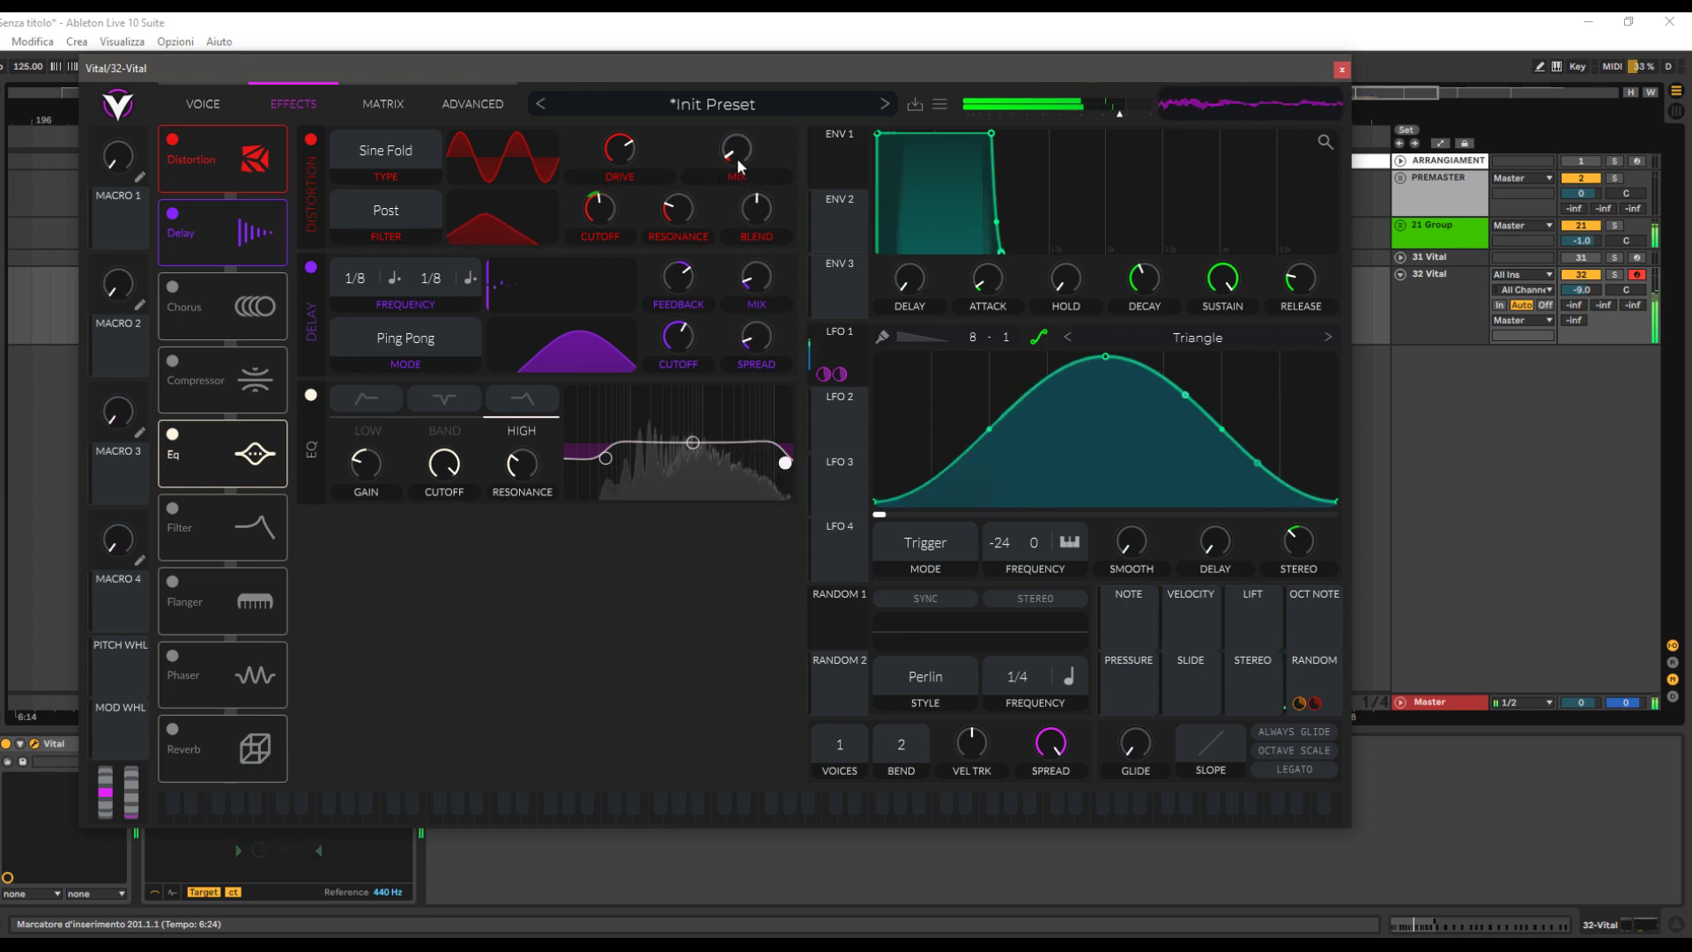
mouse_move(748, 278)
left_click_drag(684, 282, 745, 277)
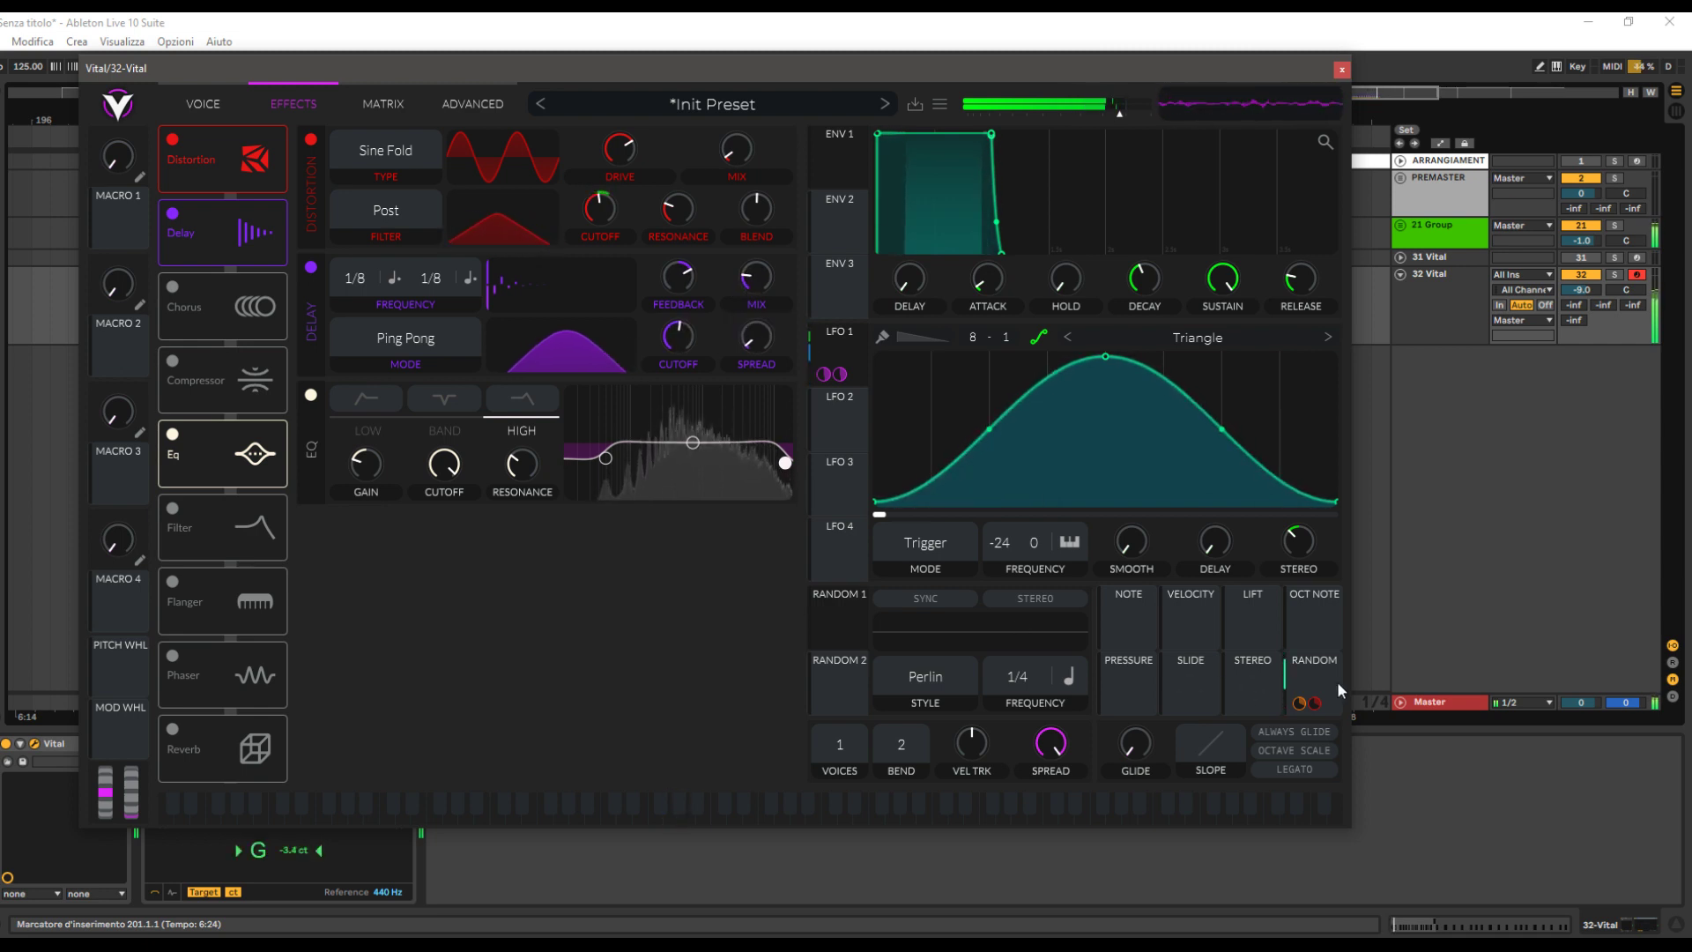
Modulate the delay's filter cutoff with Random and make that modulation bipolar
left_click_drag(1313, 692, 684, 377)
right_click(682, 386)
left_click(722, 446)
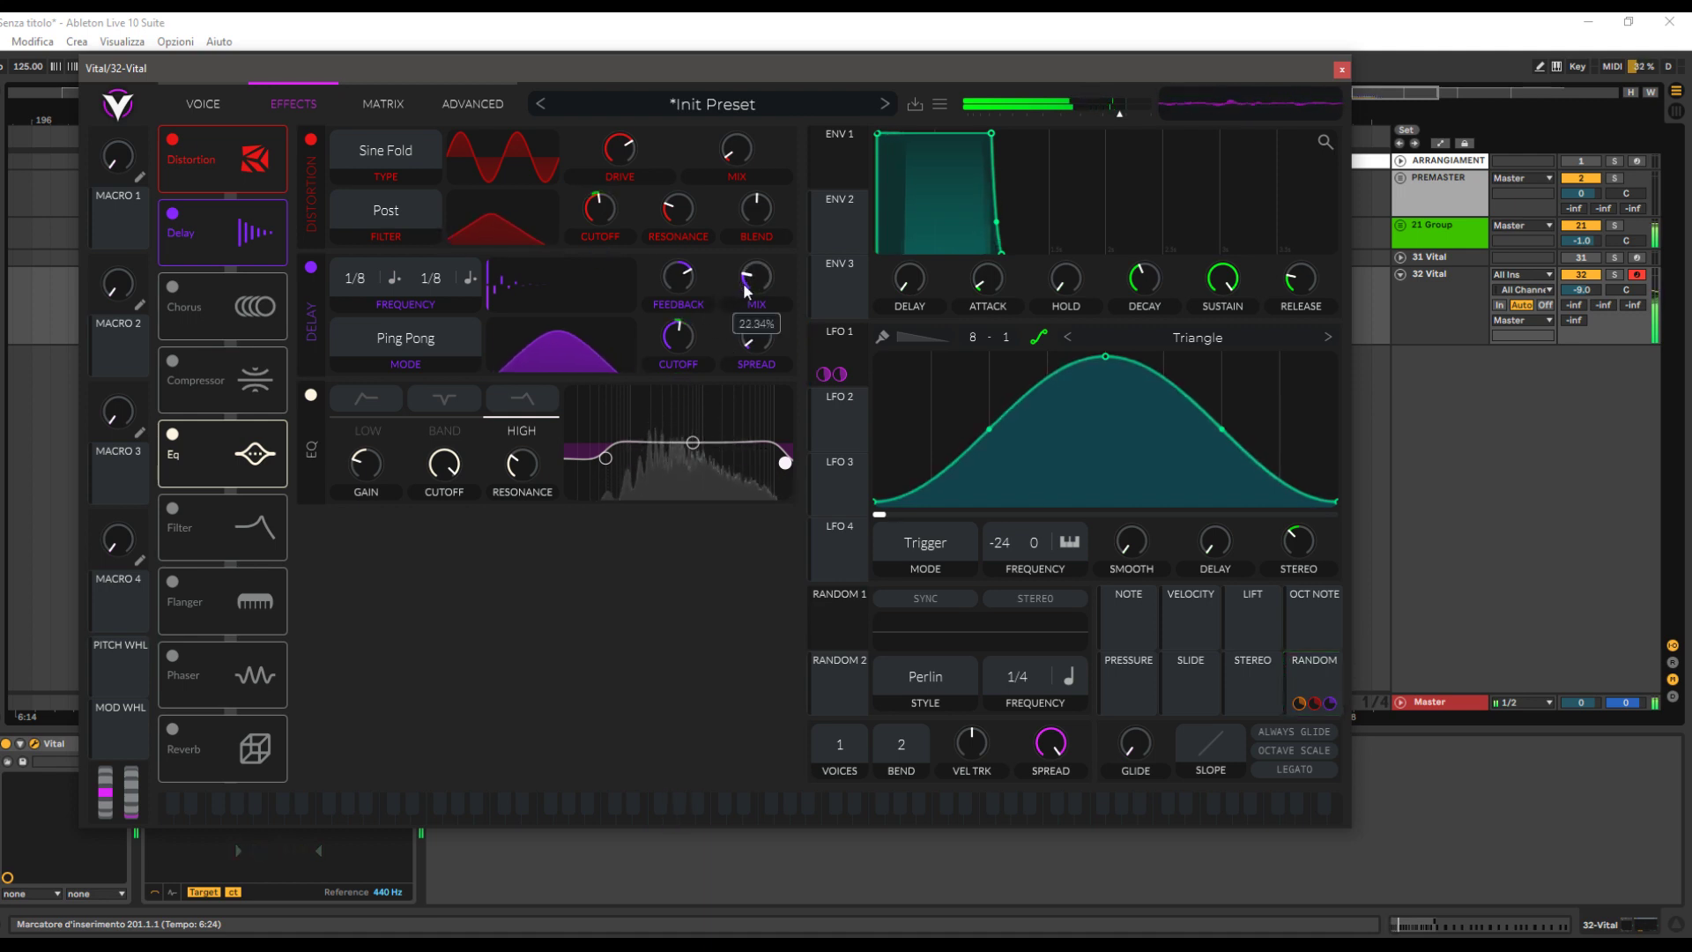
mouse_move(685, 284)
Try a boost on the EQ's middle band, and settle it as a cut of about 3.3 dB near 1371 Hz
mouse_move(693, 441)
left_mouse_down()
mouse_move(680, 446)
mouse_move(719, 432)
left_mouse_up()
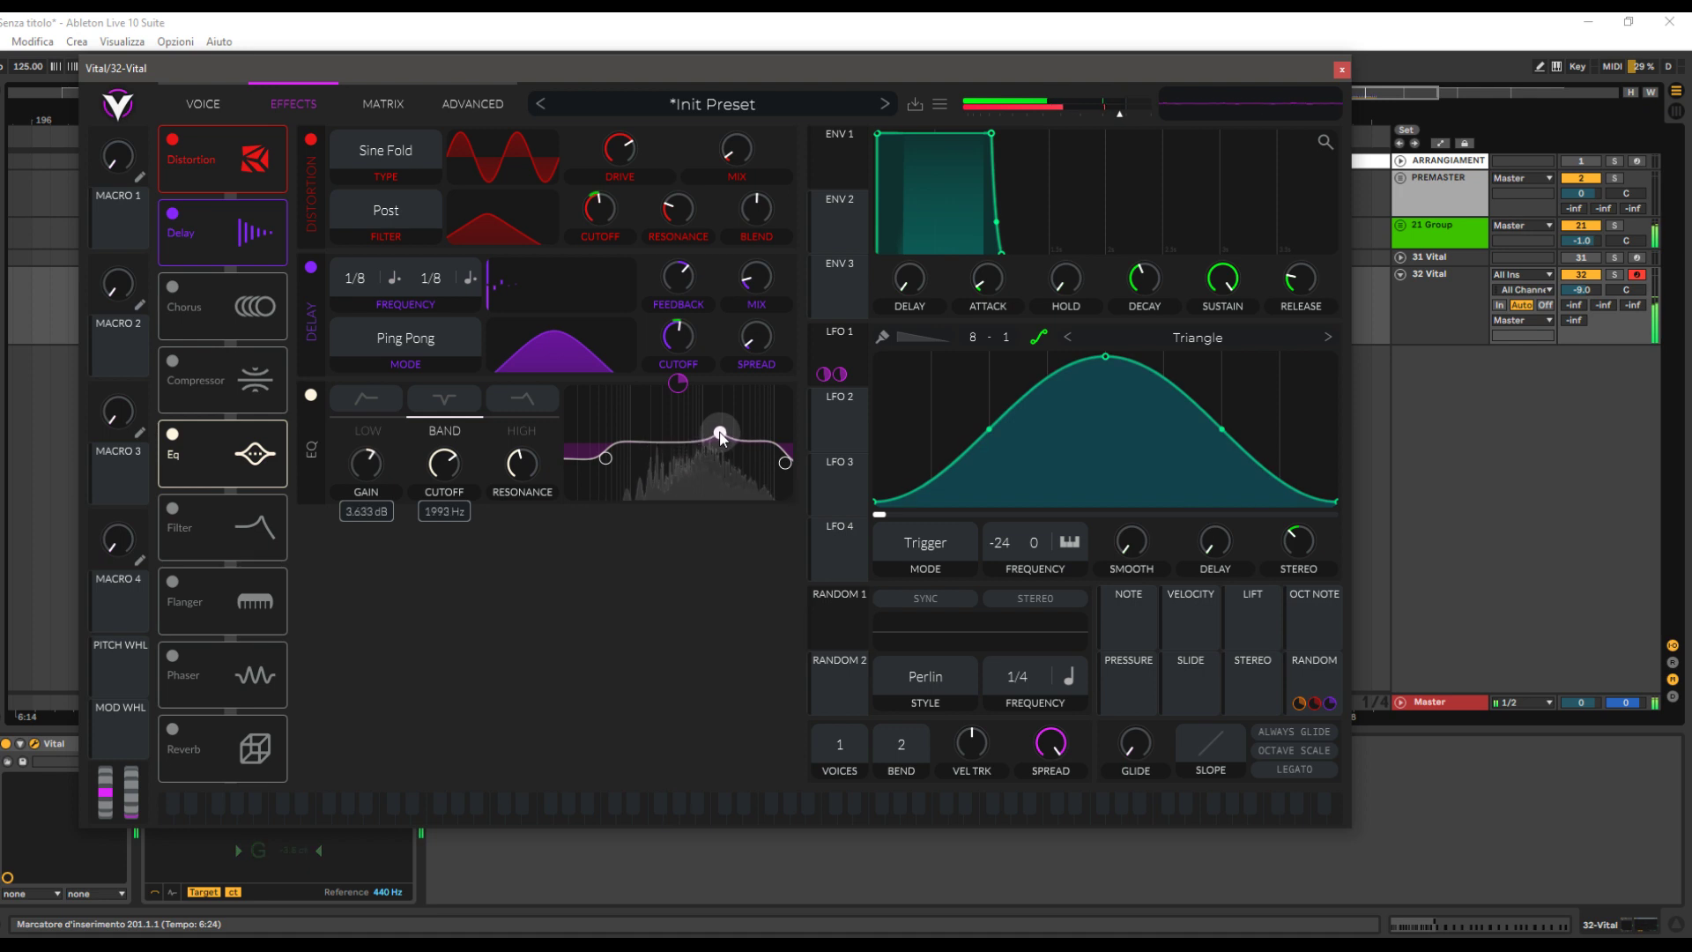
mouse_move(522, 488)
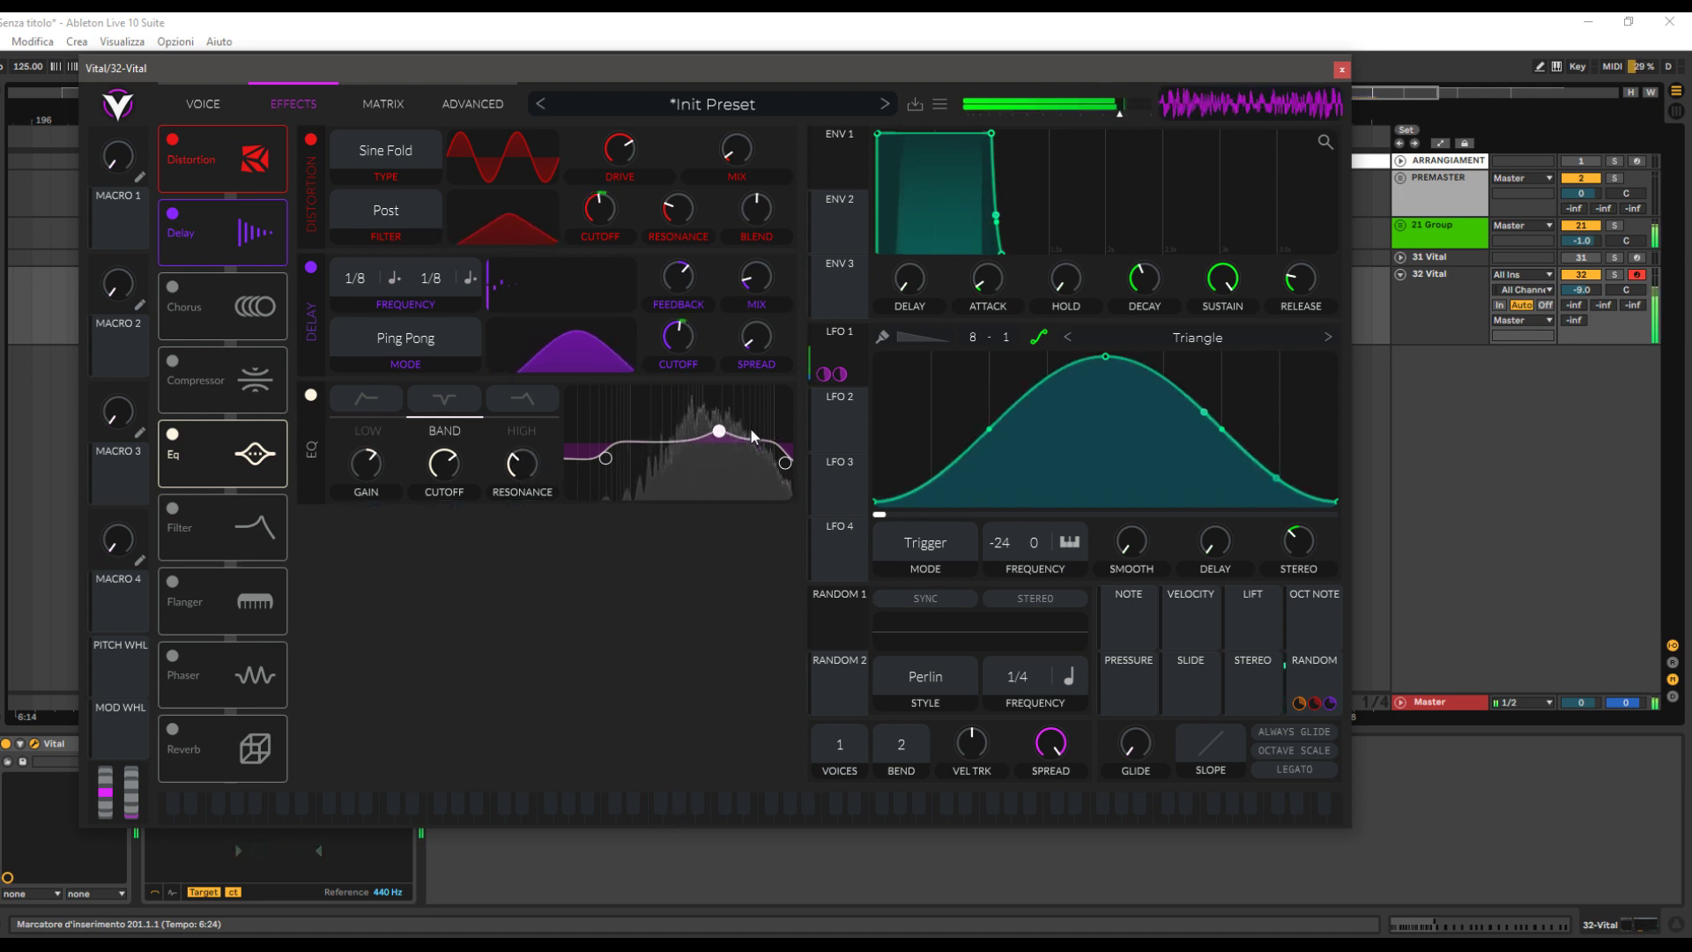
mouse_move(719, 431)
left_mouse_down()
mouse_move(724, 450)
mouse_move(706, 453)
left_mouse_up()
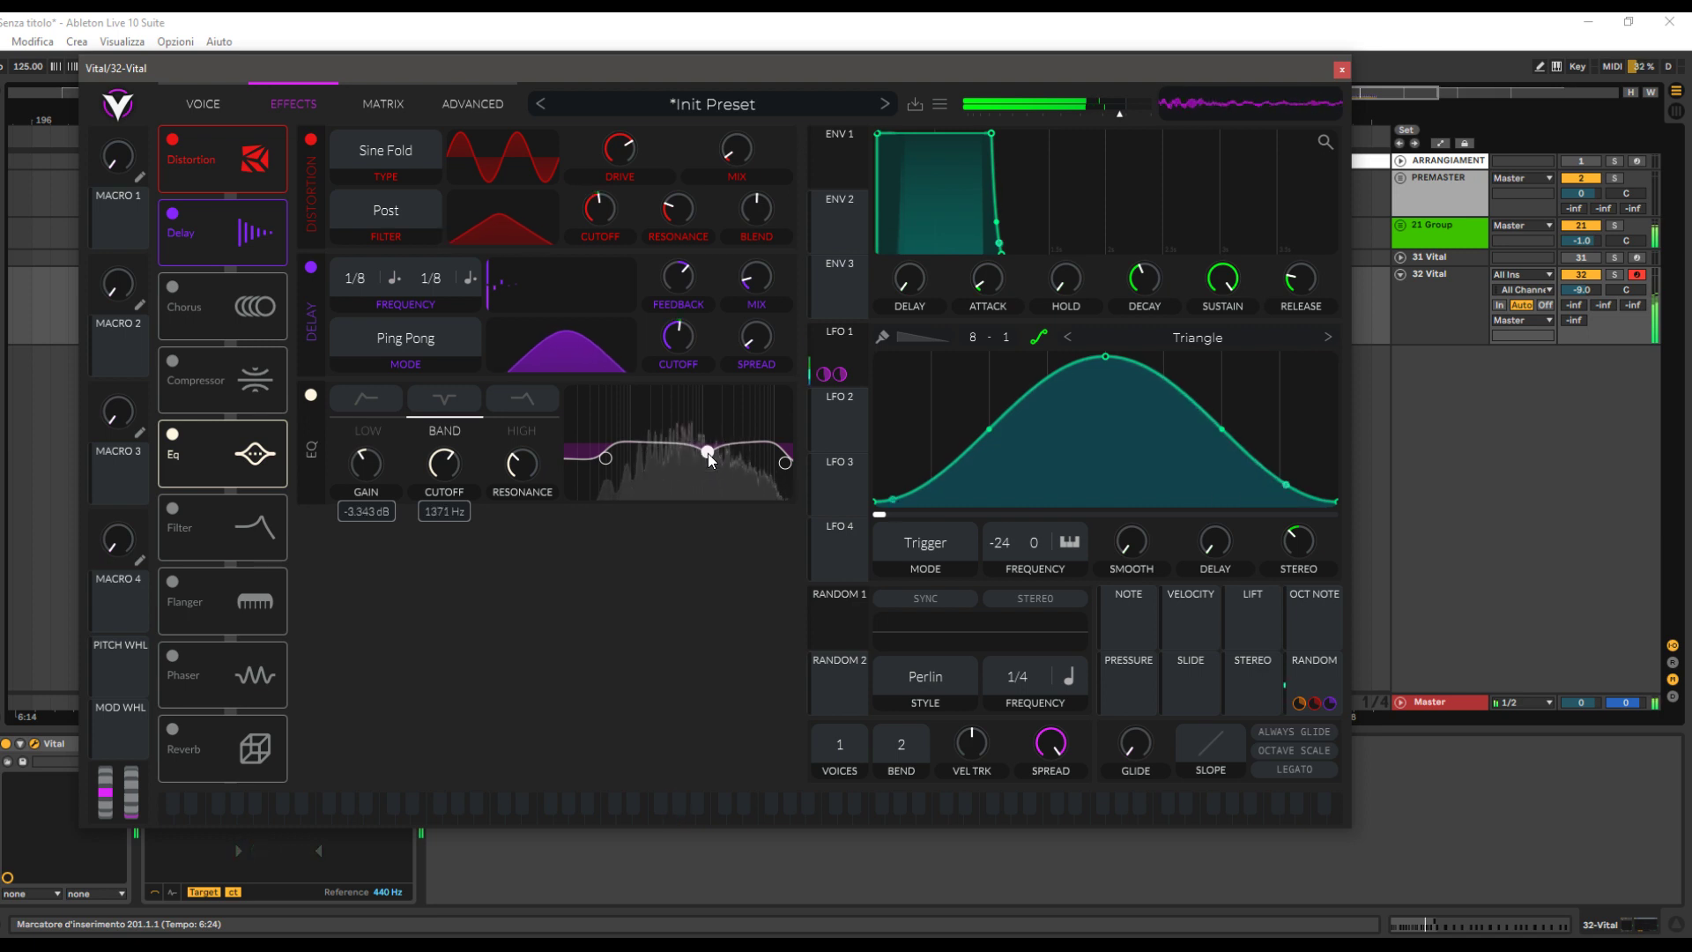
Try a small adjustment of oscillator 3's FM amount, audition a Filter 1 resonance of about 75%, and settle the resonance slightly lower than before
left_click(192, 106)
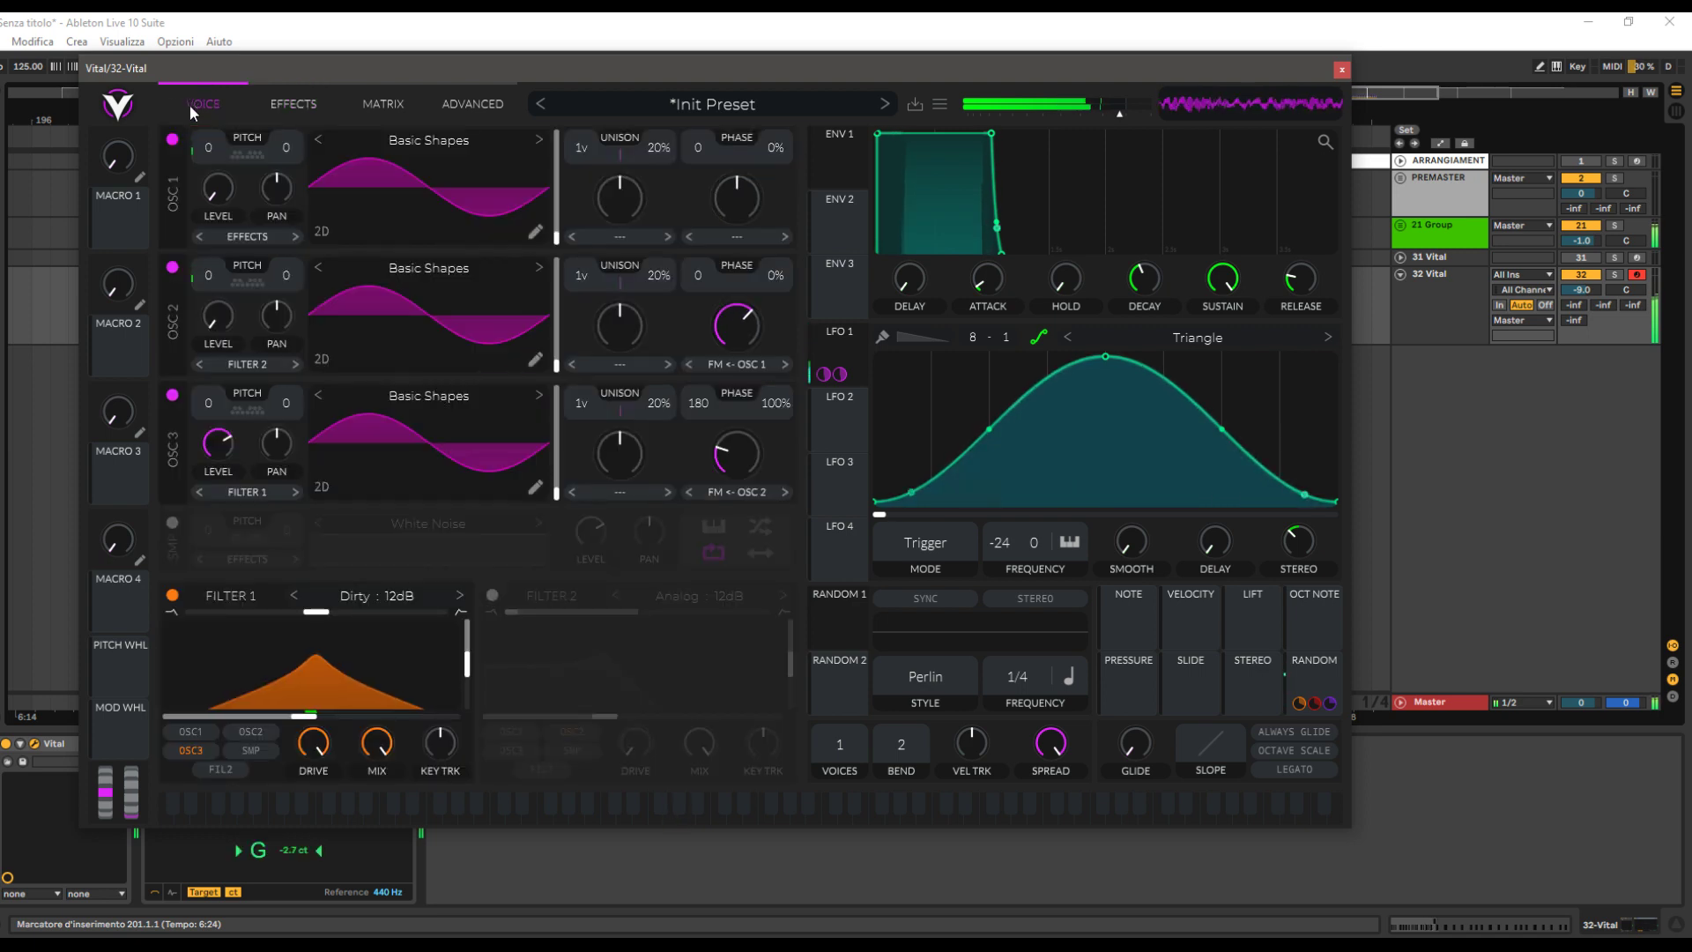
left_click_drag(732, 471, 743, 467)
scroll(731, 467, "down", 3)
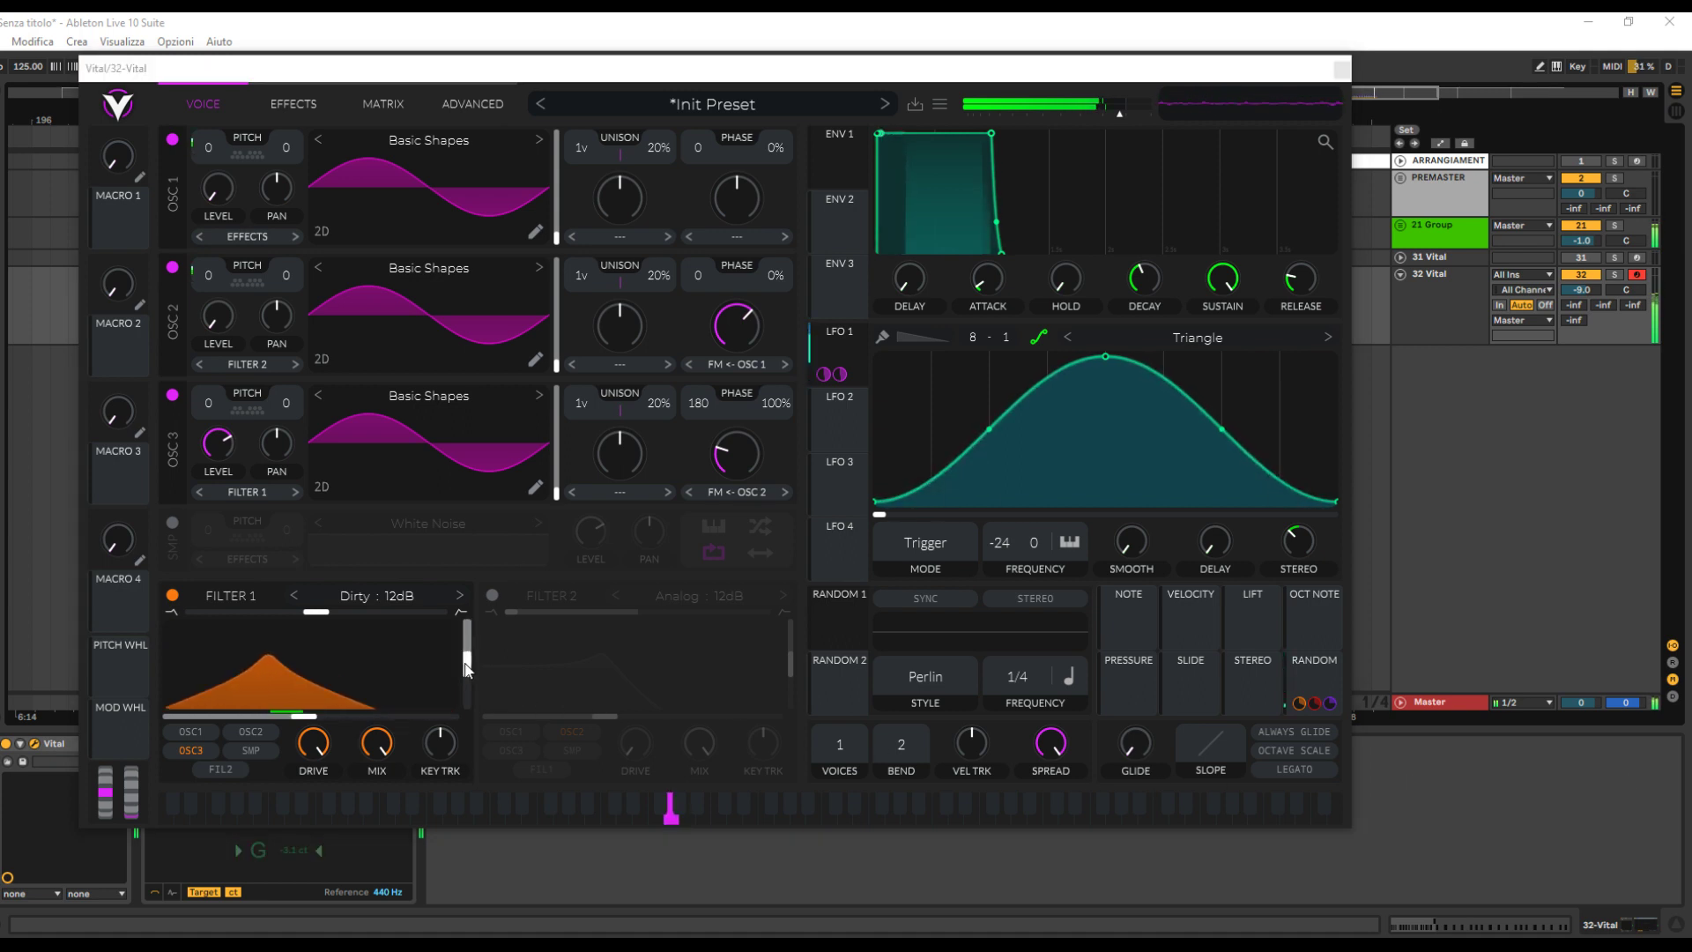
left_click_drag(468, 663, 475, 645)
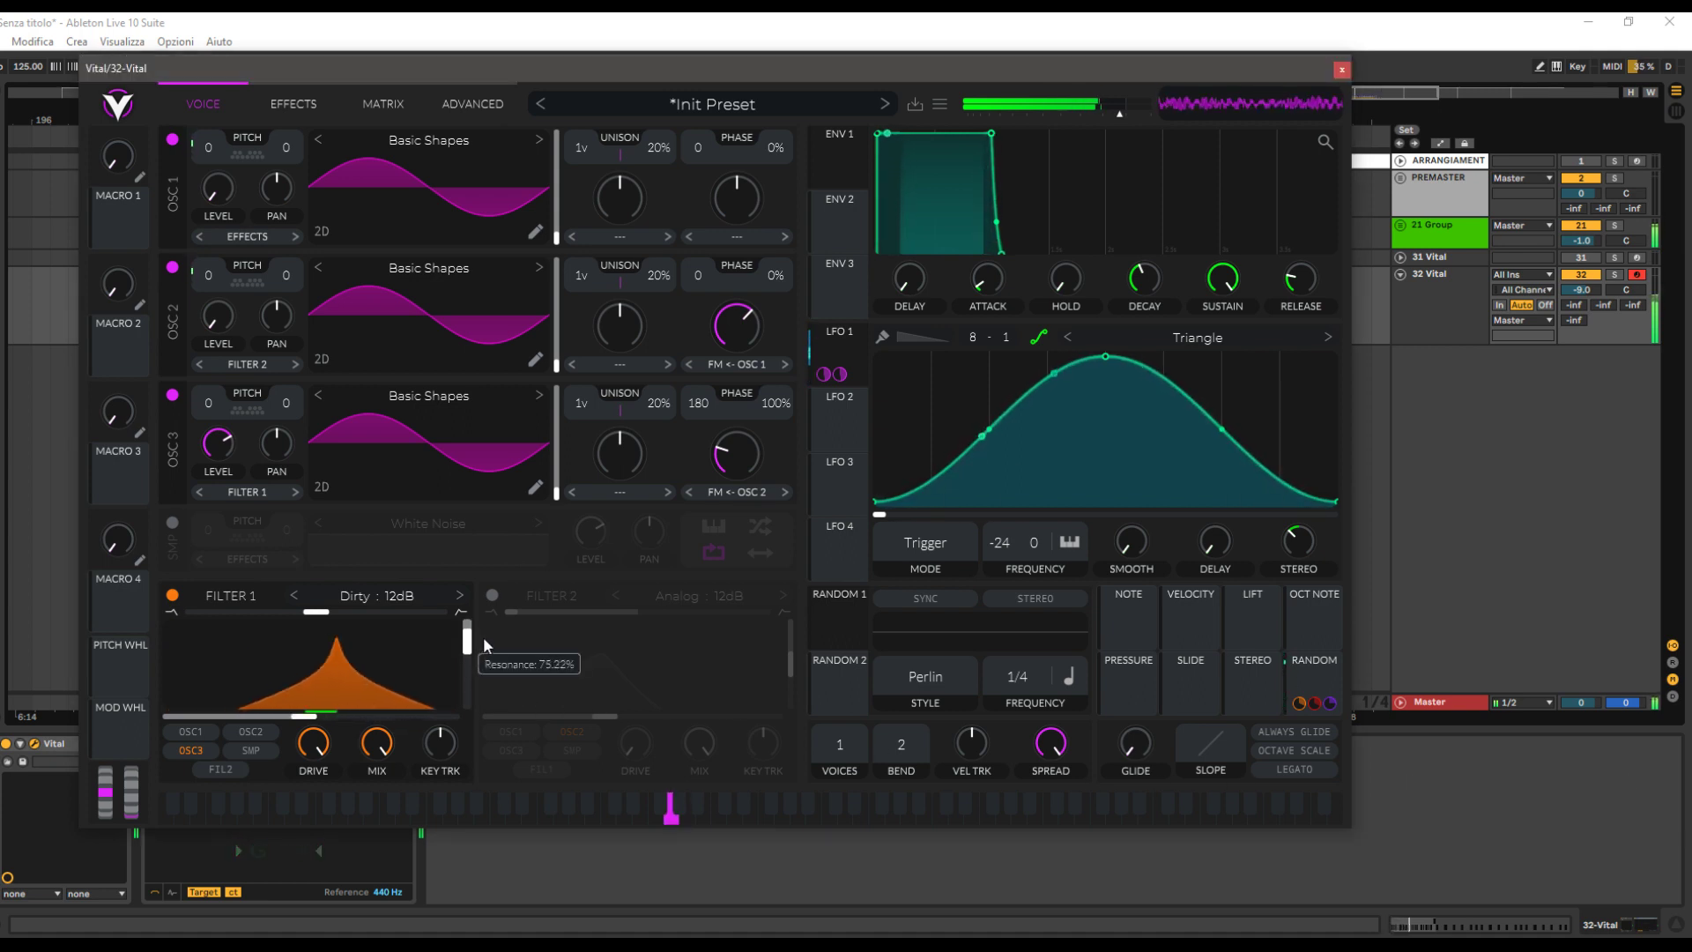
mouse_move(476, 652)
left_mouse_down()
mouse_move(477, 670)
mouse_move(490, 637)
mouse_move(489, 668)
left_mouse_up()
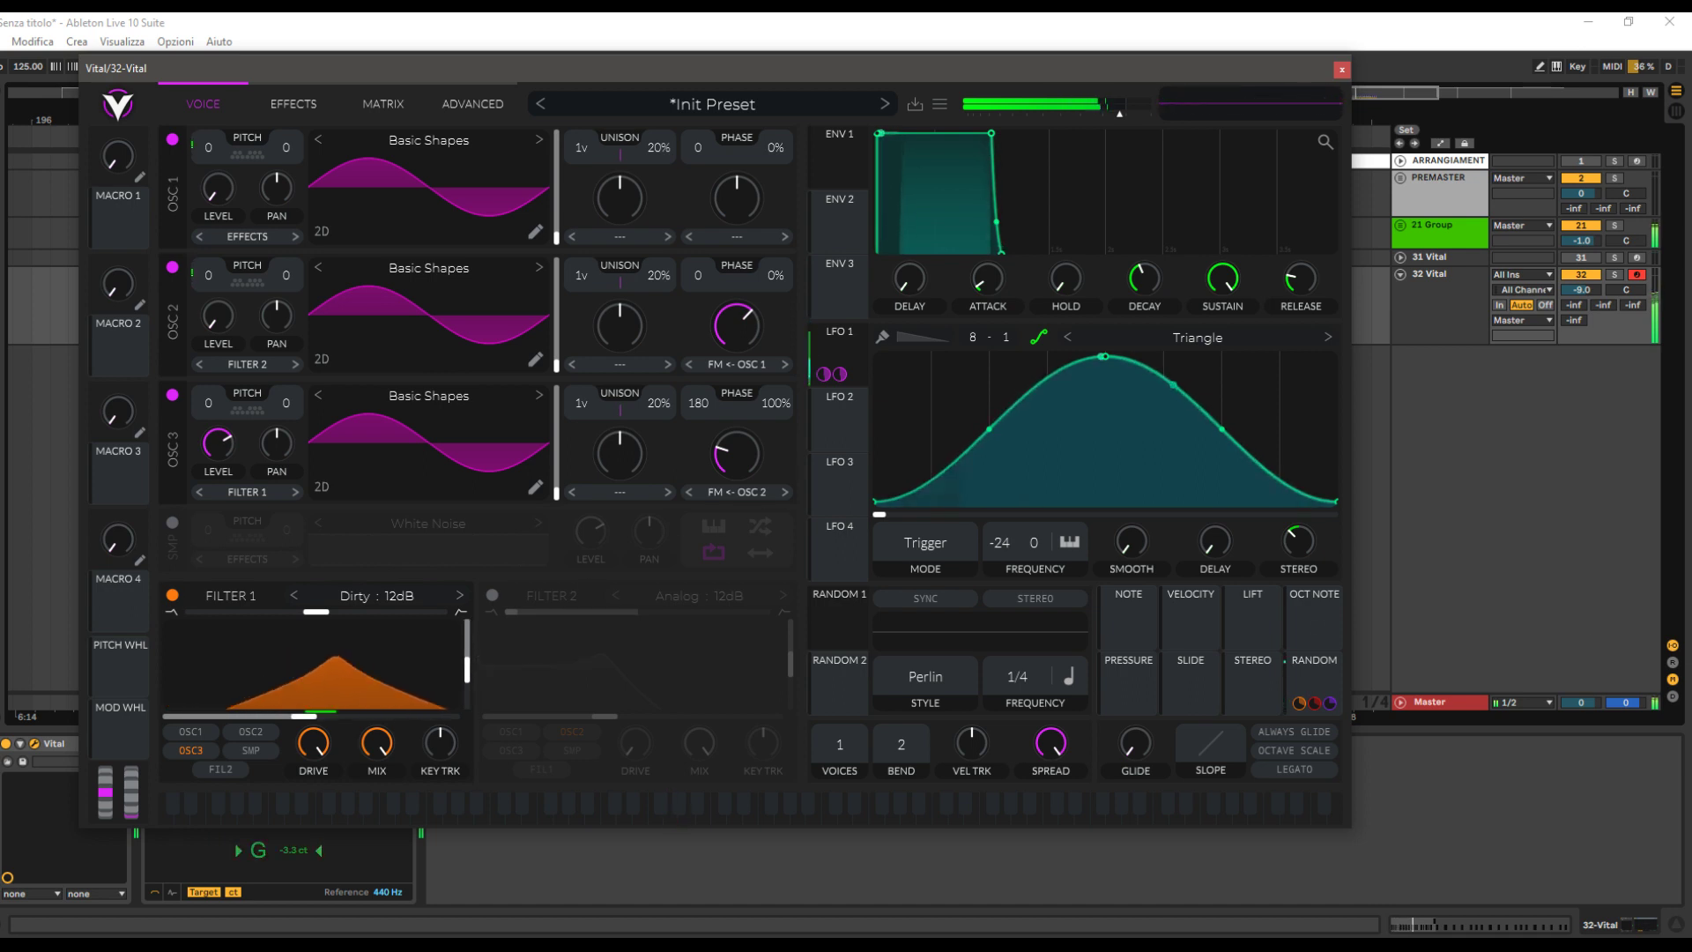